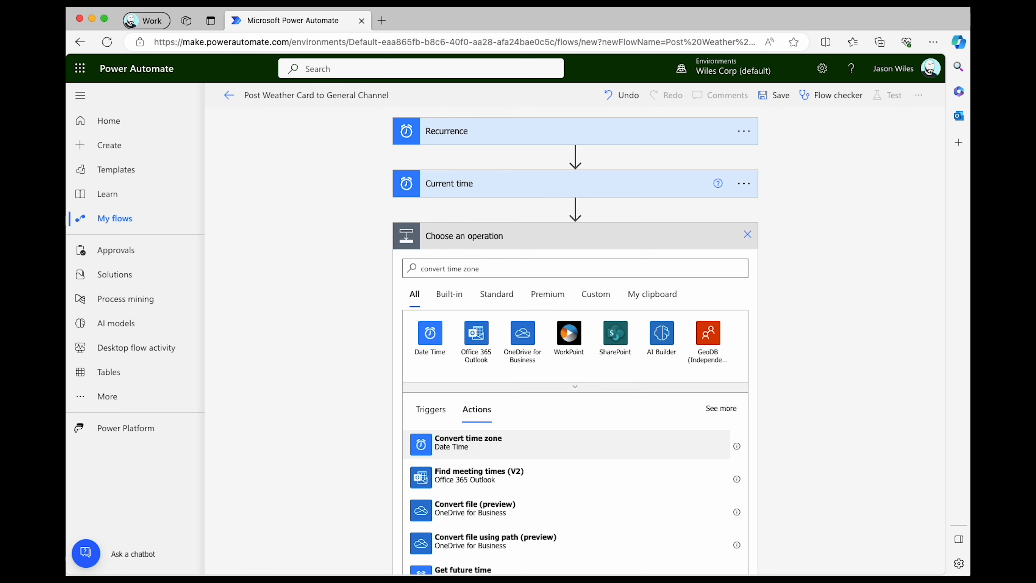
Add the Convert time zone action with Current time as base time and (UTC) Coordinated Universal Time as source time zone.
left_click(595, 265)
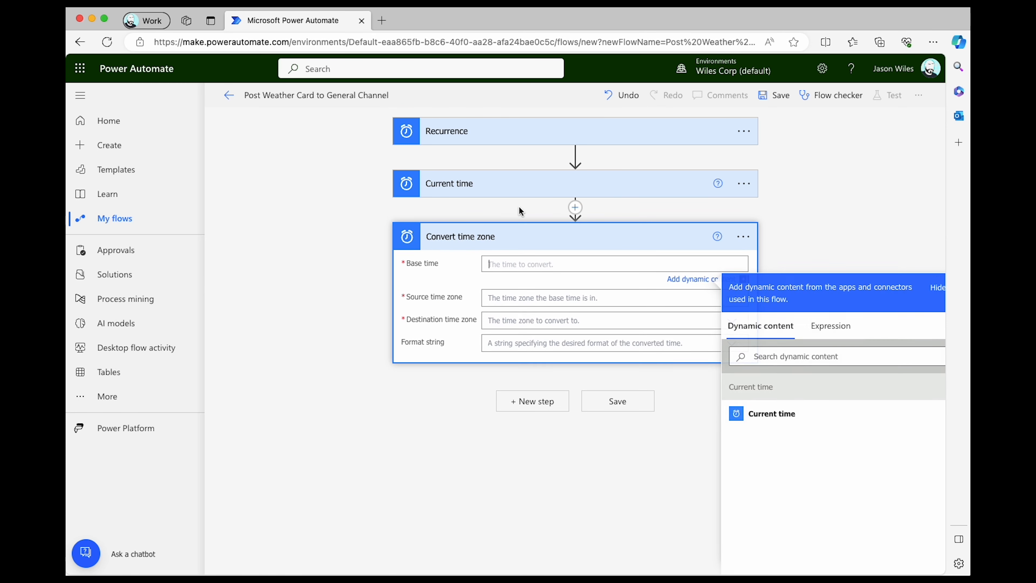
left_click(759, 416)
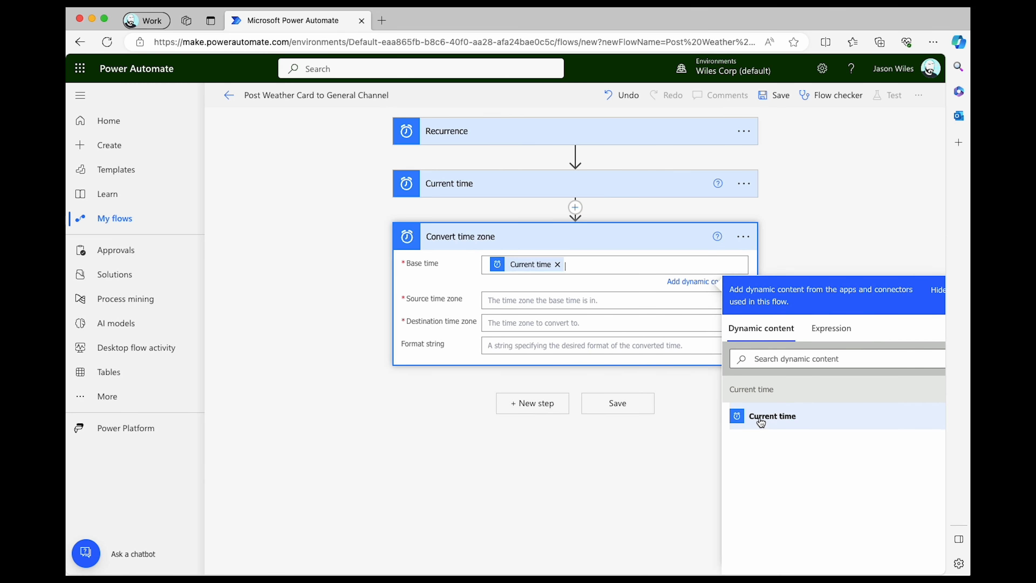
left_click(624, 305)
scroll(618, 376, "down", 5)
scroll(618, 387, "down", 10)
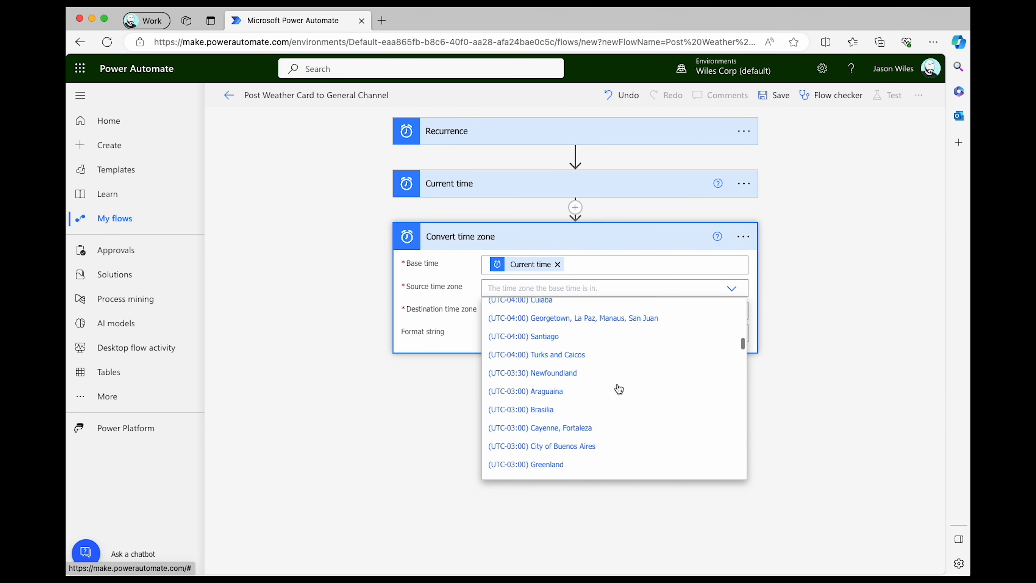
scroll(618, 388, "down", 3)
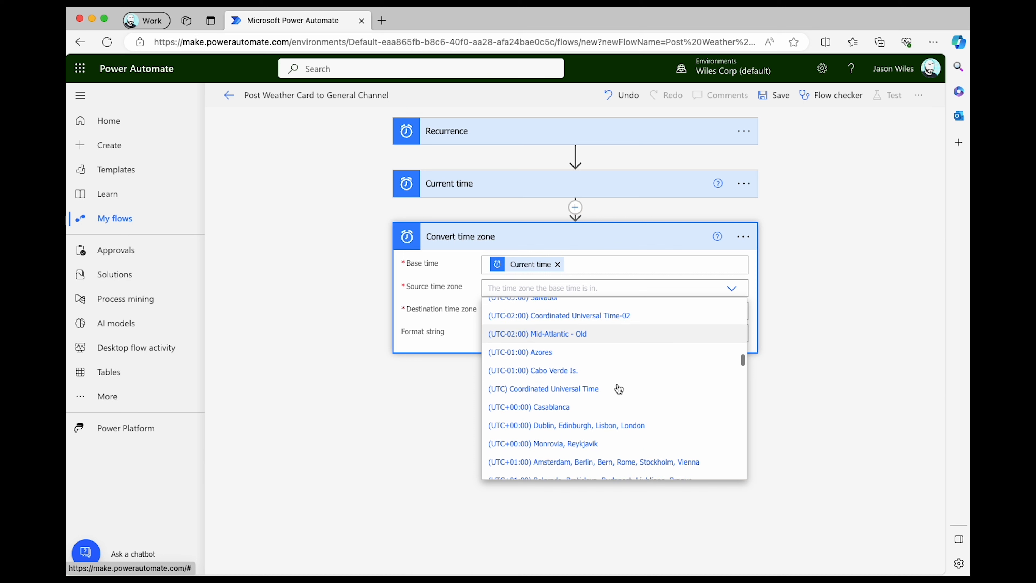
left_click(549, 384)
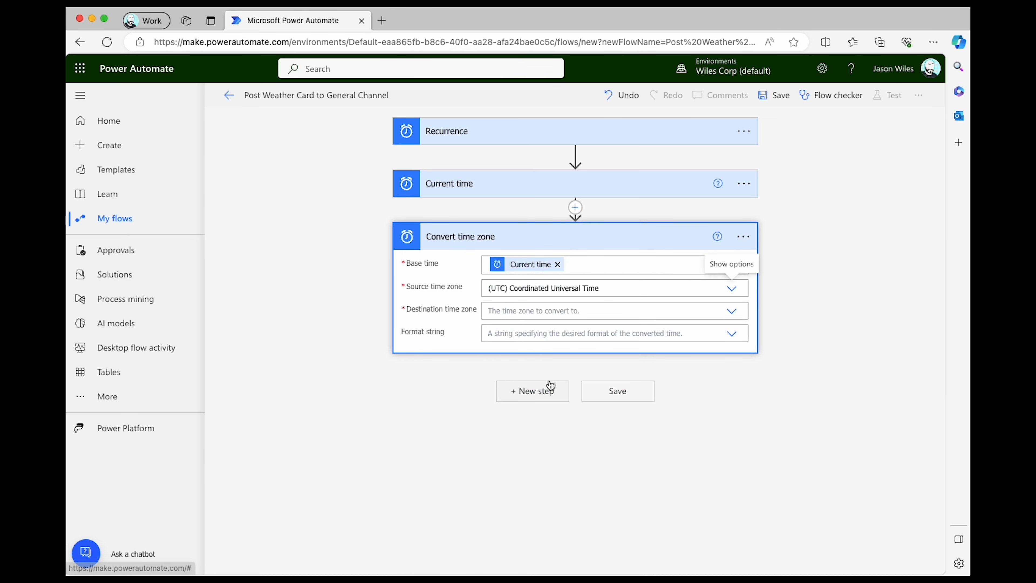
Set the destination time zone to (UTC-07:00) Mountain Time (US & Canada) and the format string to Full date/time pattern (short time).
left_click(734, 312)
scroll(659, 429, "down", 2)
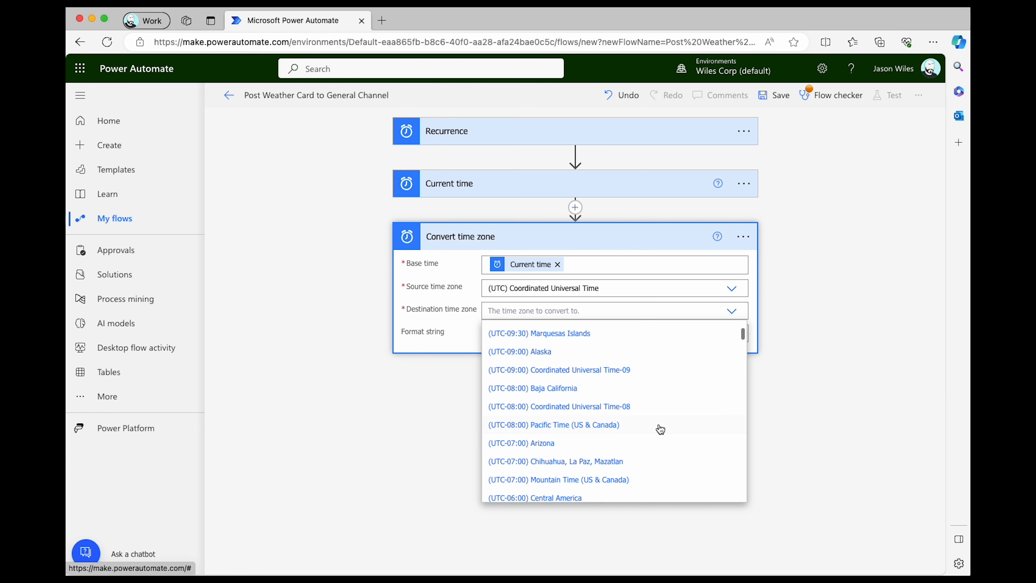
left_click(624, 480)
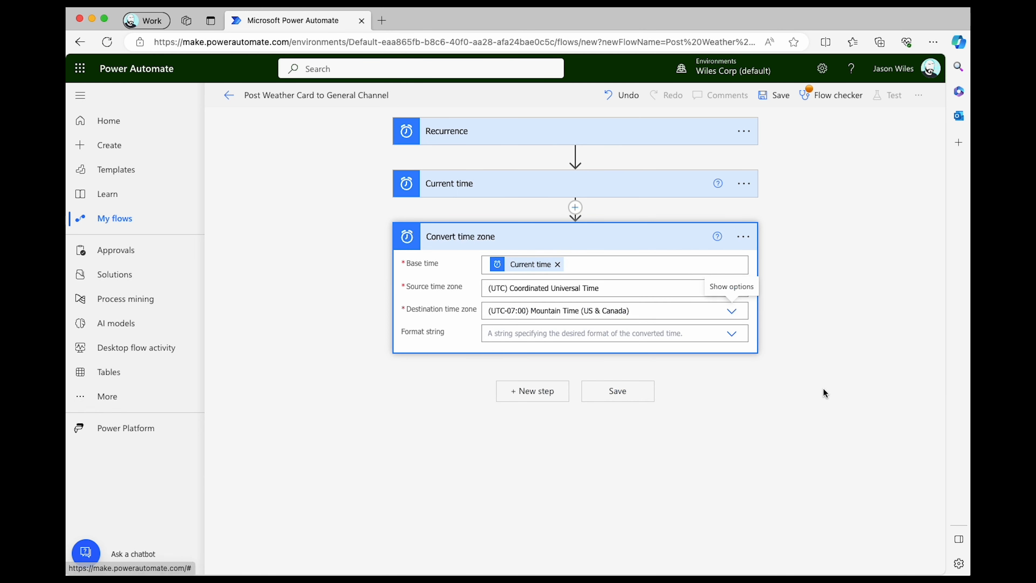
left_click(735, 335)
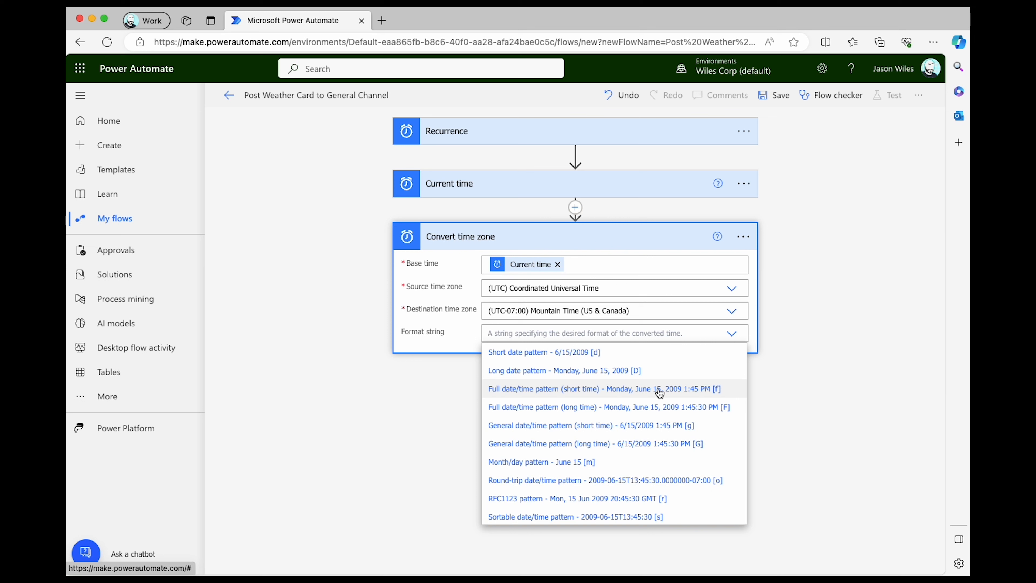
left_click(688, 389)
Save the flow and run a manual test of it.
left_click(626, 394)
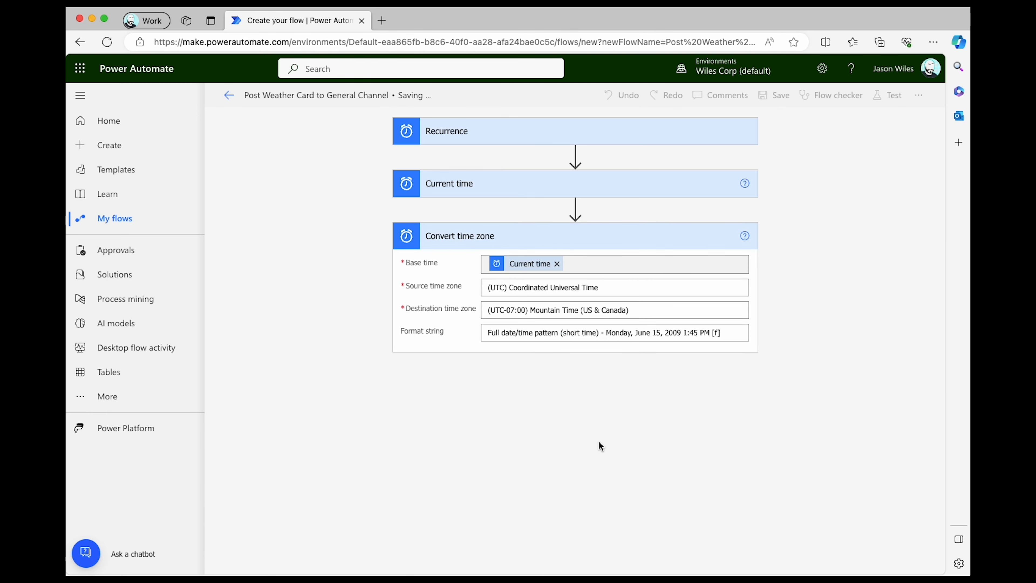
left_click(889, 96)
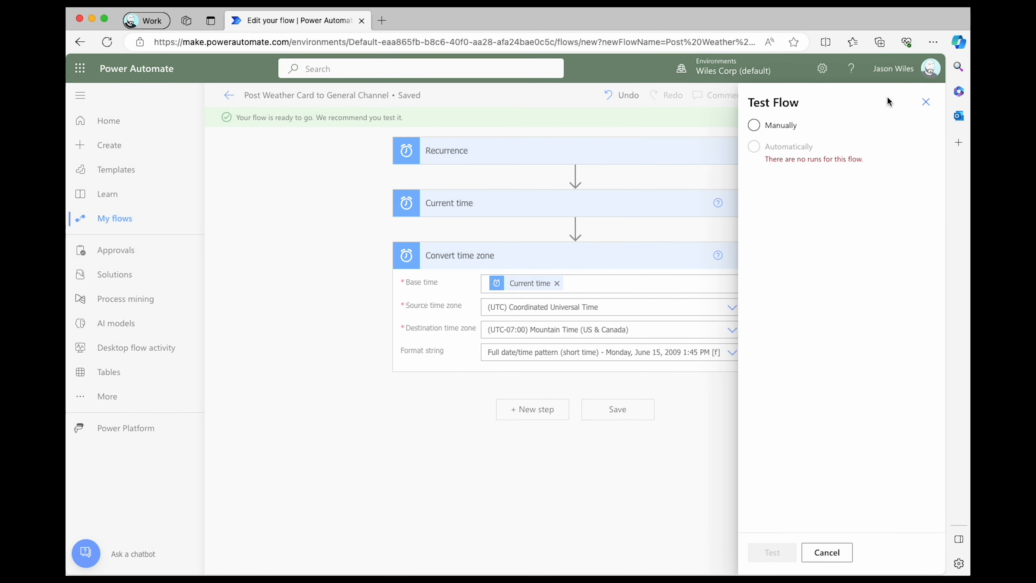
left_click(781, 126)
left_click(785, 551)
left_click(776, 555)
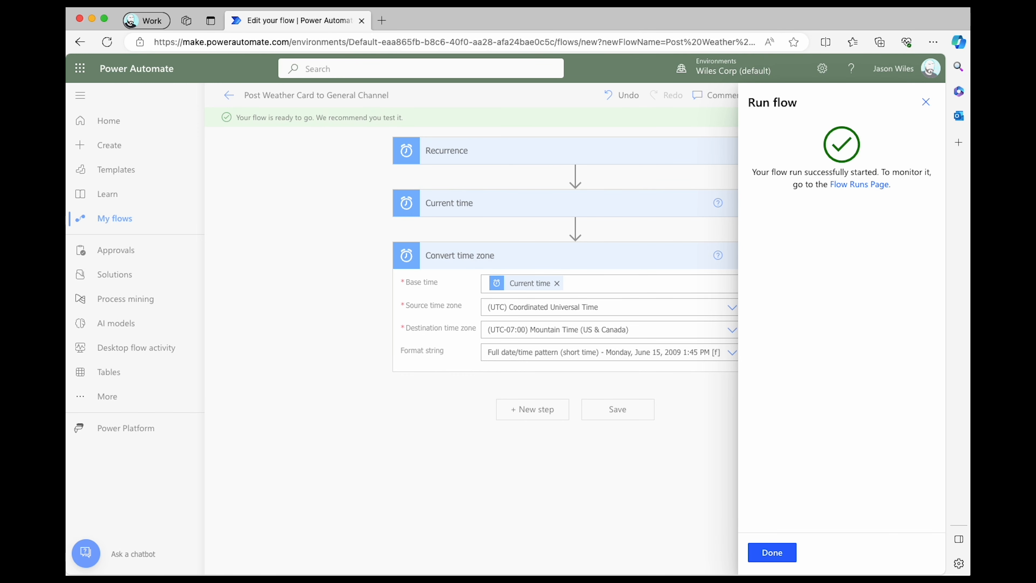
left_click(771, 554)
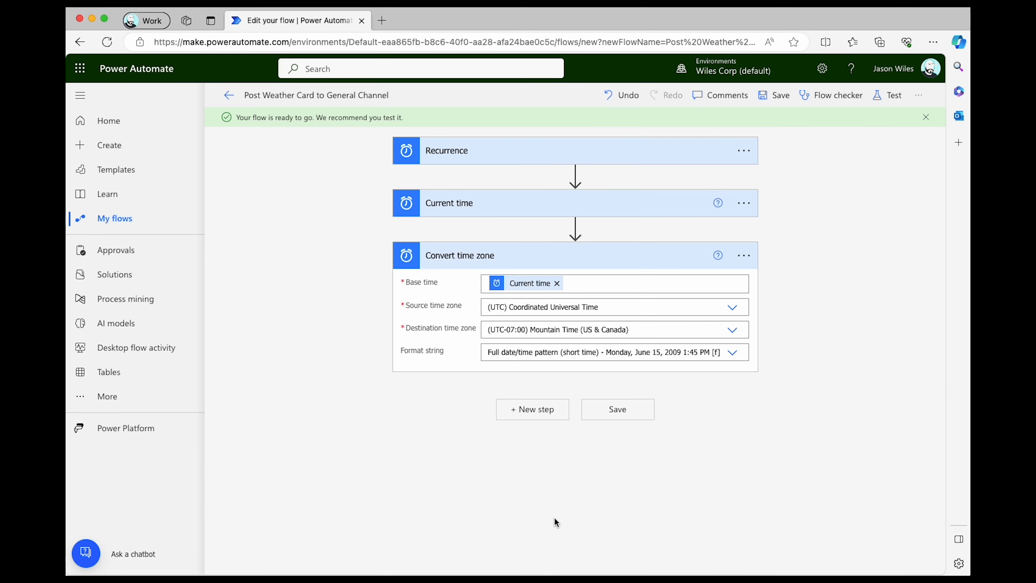
Expand the Convert time zone action in the test run and compare its base time input with the output body.
left_click(525, 270)
scroll(682, 459, "down", 1)
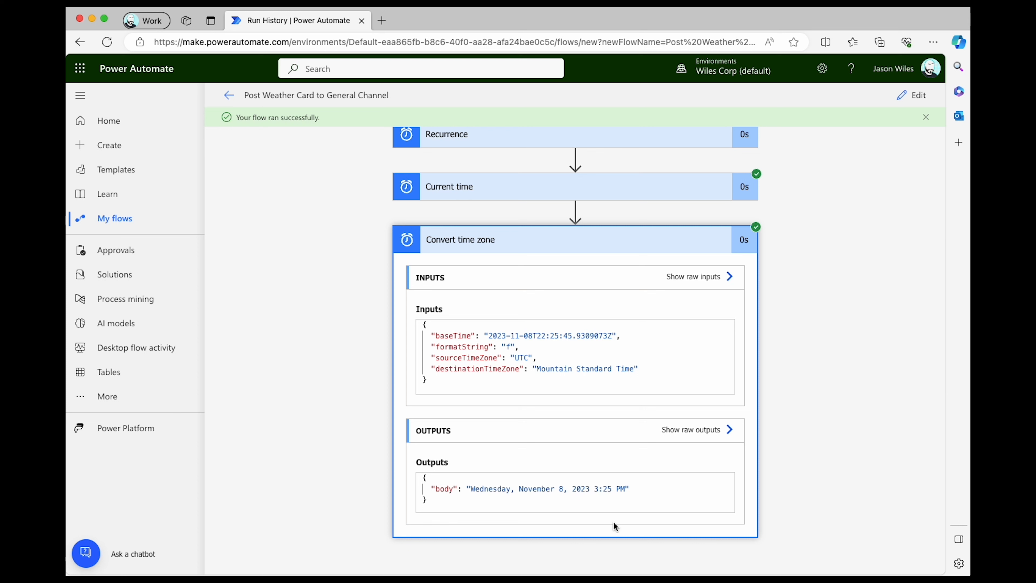
left_click_drag(490, 336, 612, 335)
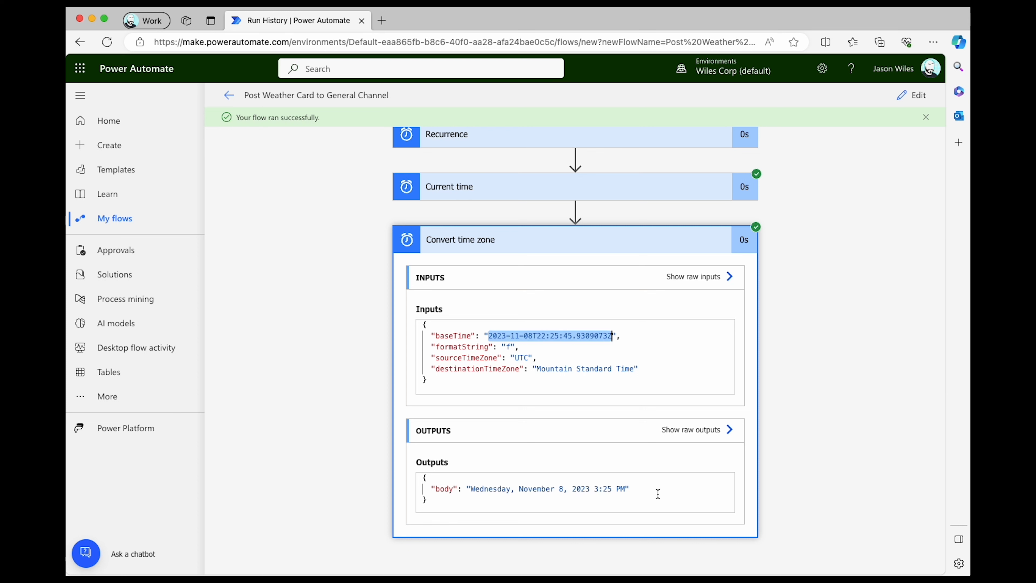
left_click_drag(634, 488, 428, 491)
left_click(429, 490)
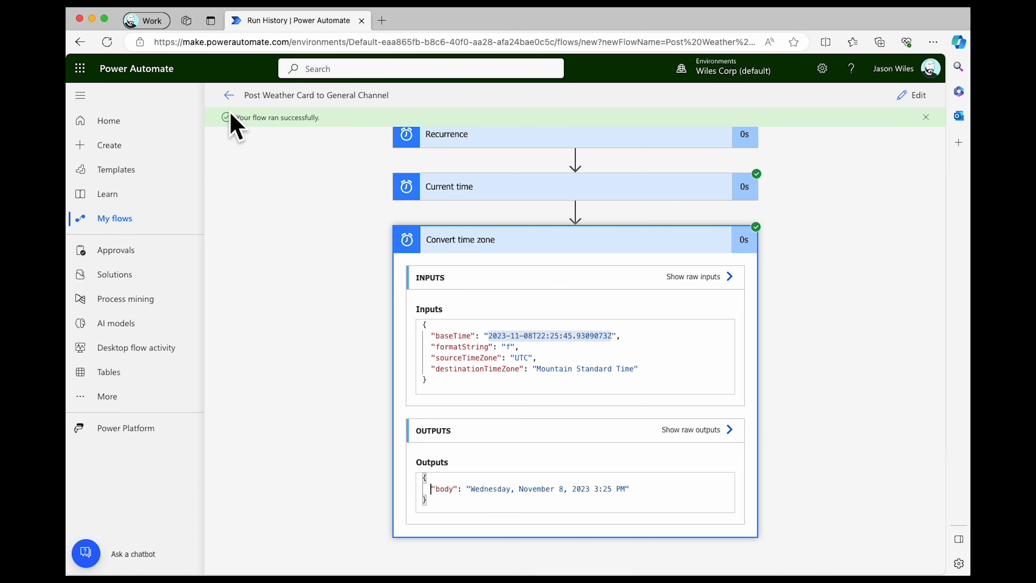
Return to the flow's details page and open the flow for editing with the new designer.
left_click(229, 95)
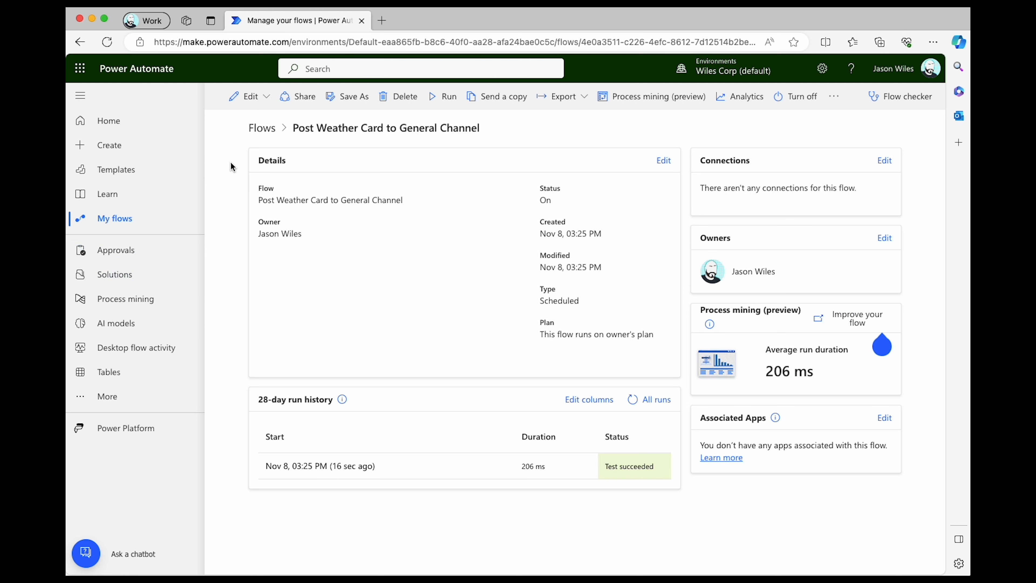
left_click(266, 97)
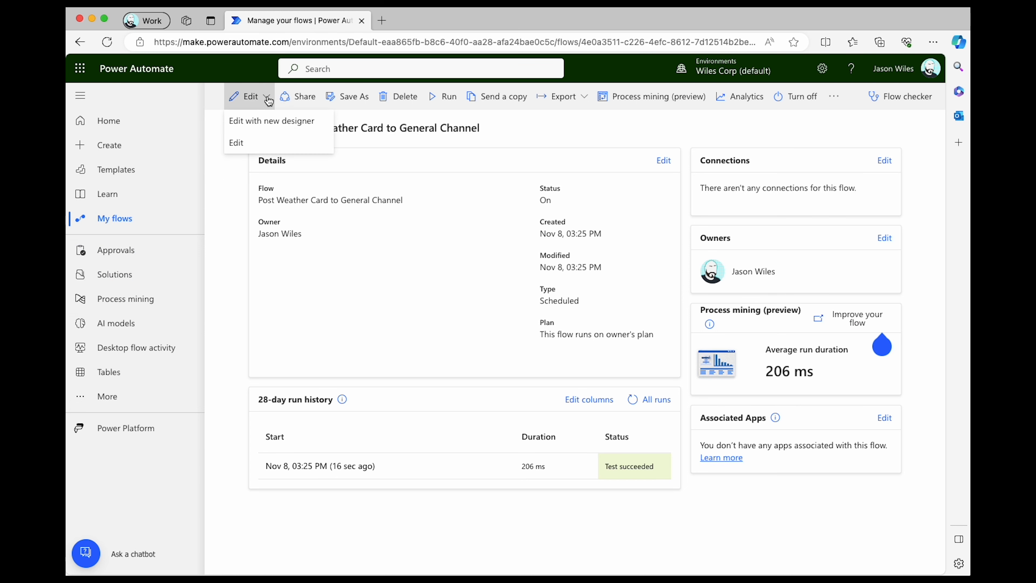
left_click(277, 128)
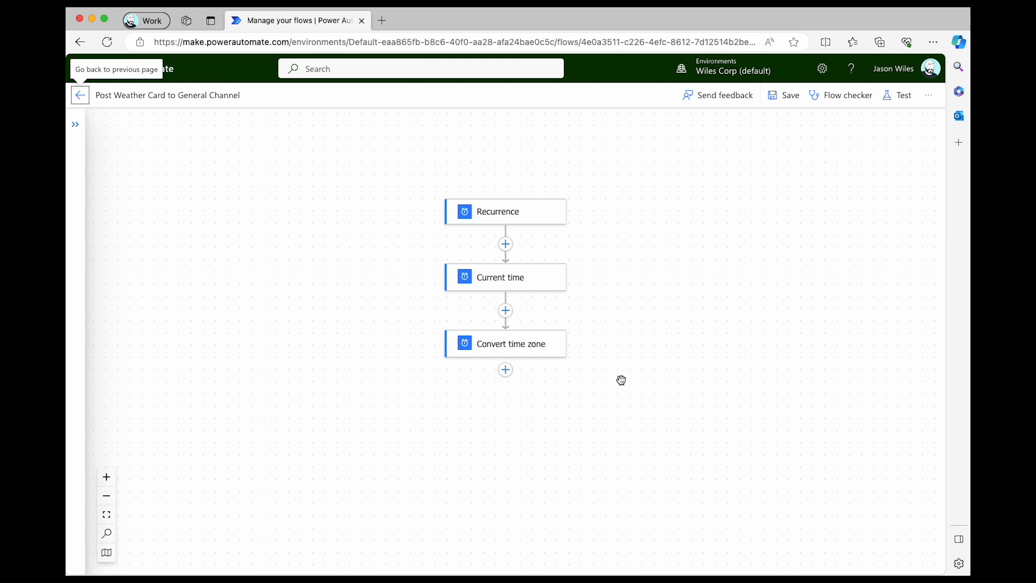
left_click_drag(587, 386, 596, 383)
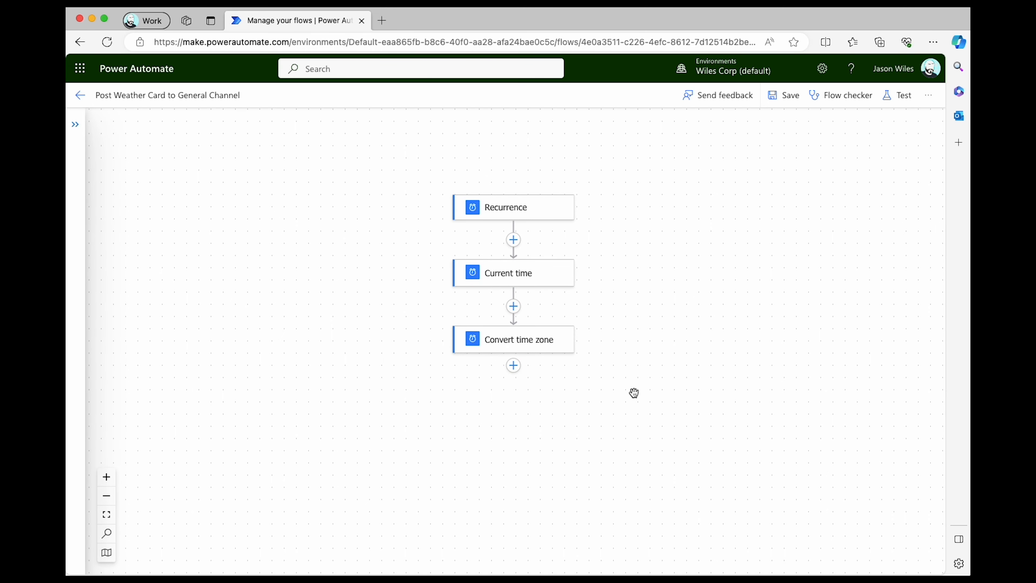
left_click_drag(679, 402, 670, 358)
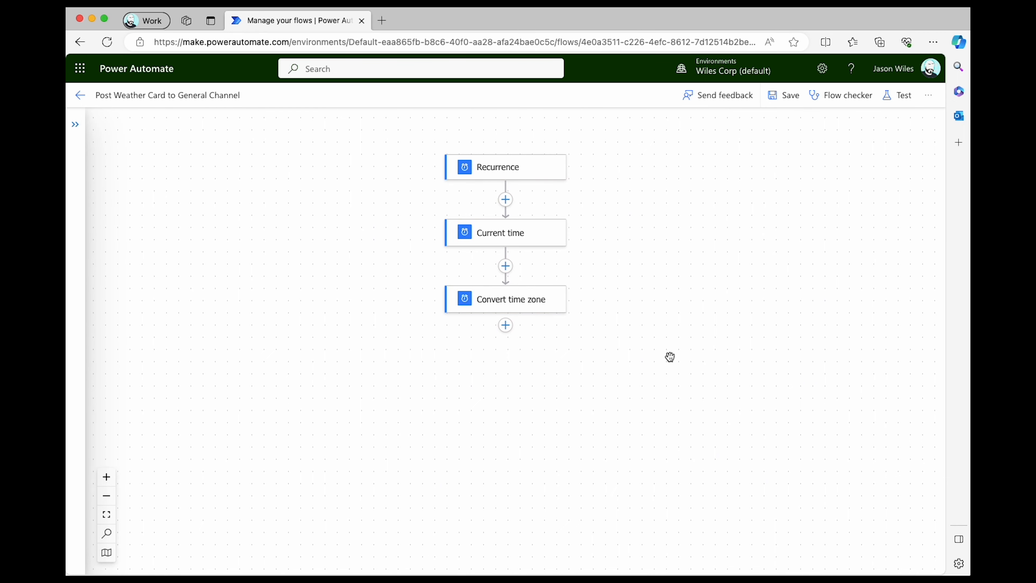
left_click(107, 476)
left_click(107, 495)
Search the actions for "get current weather" and add MSN Weather's Get current weather after the Convert time zone action.
left_click(506, 326)
left_click(505, 351)
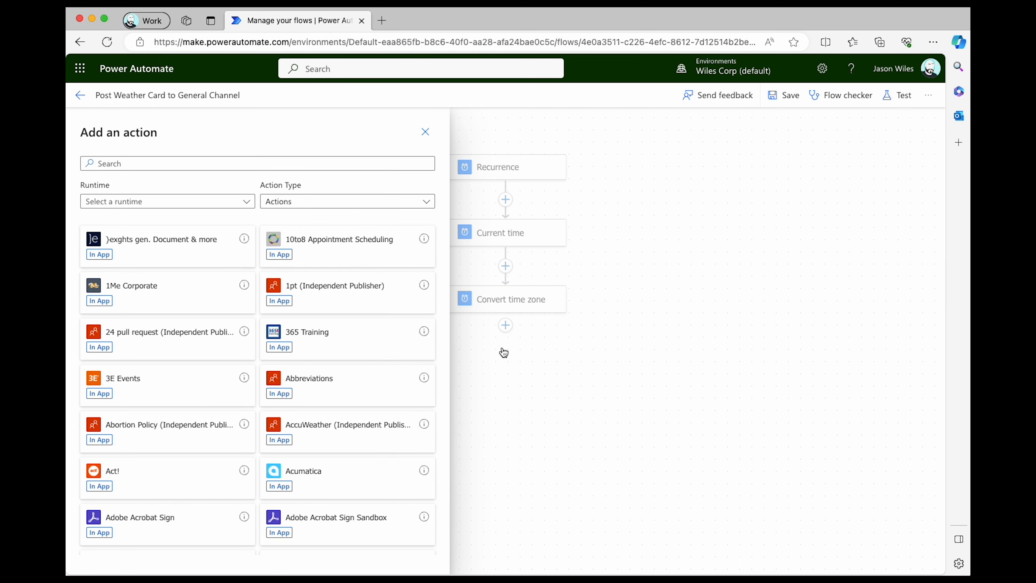
left_click(209, 163)
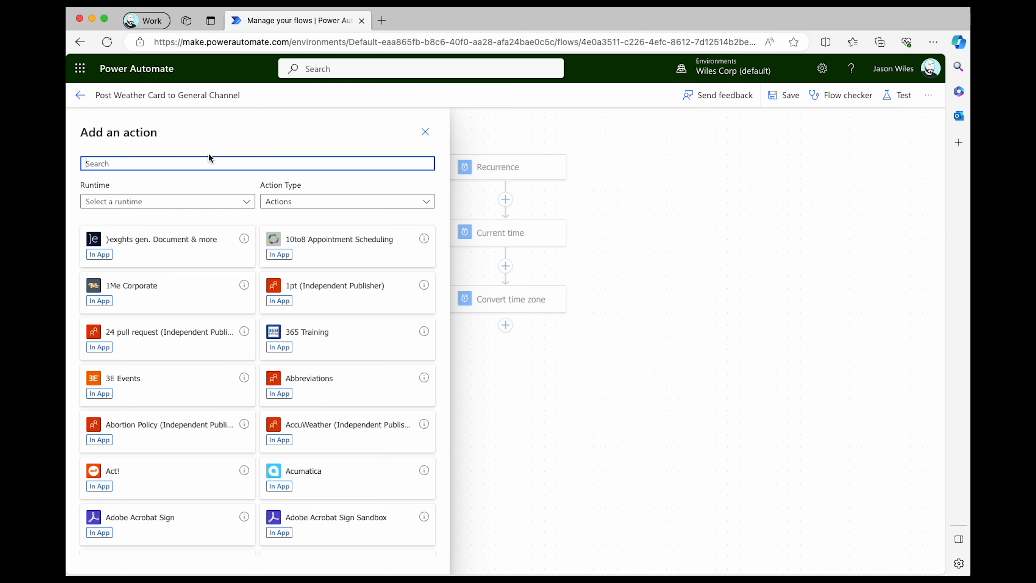
type("get curren")
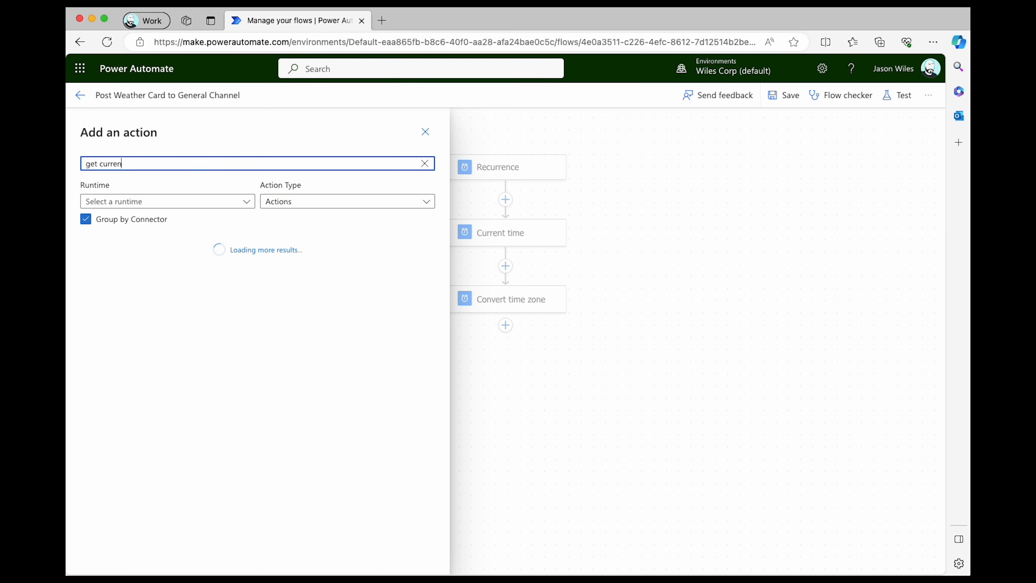
type("t weather")
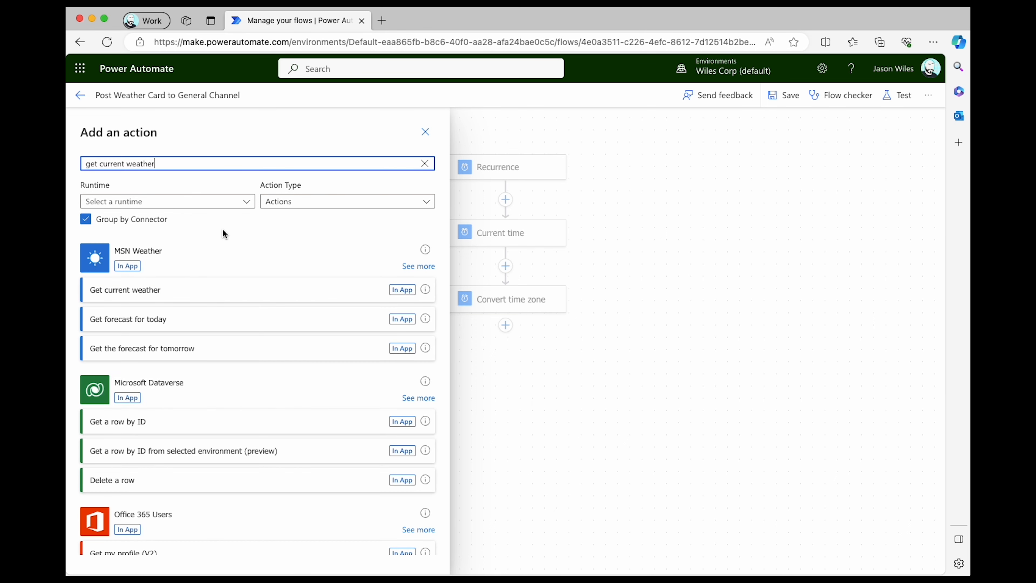
left_click(206, 288)
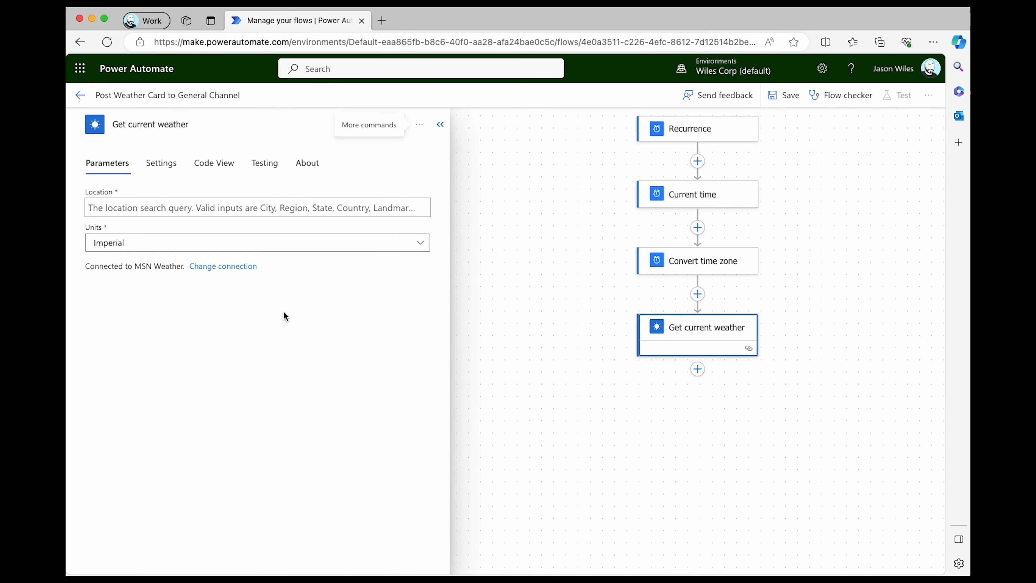
Set the Get current weather location to "Calgary, Alberta" and the units to Metric.
left_click(181, 208)
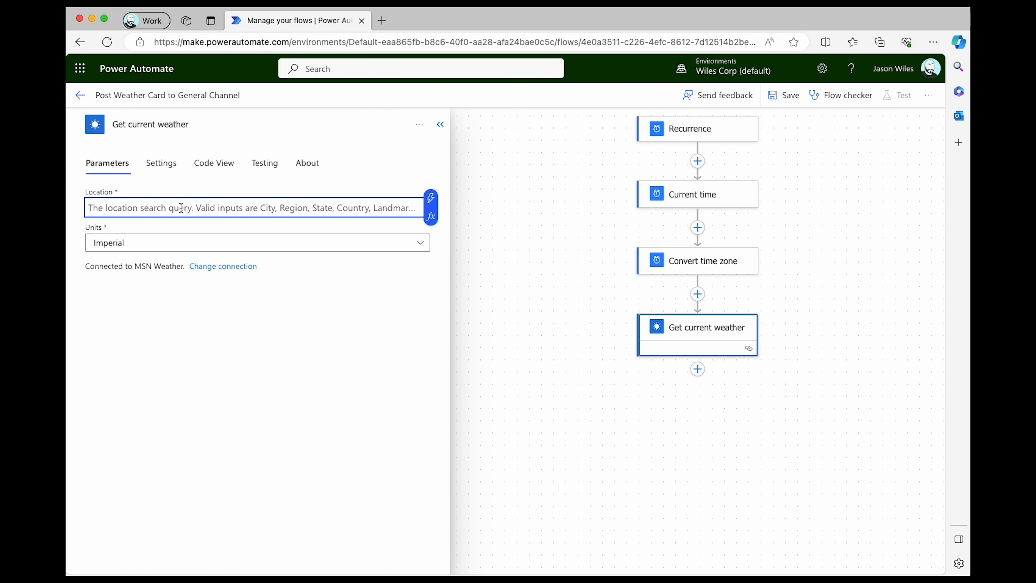
type("Calgary,")
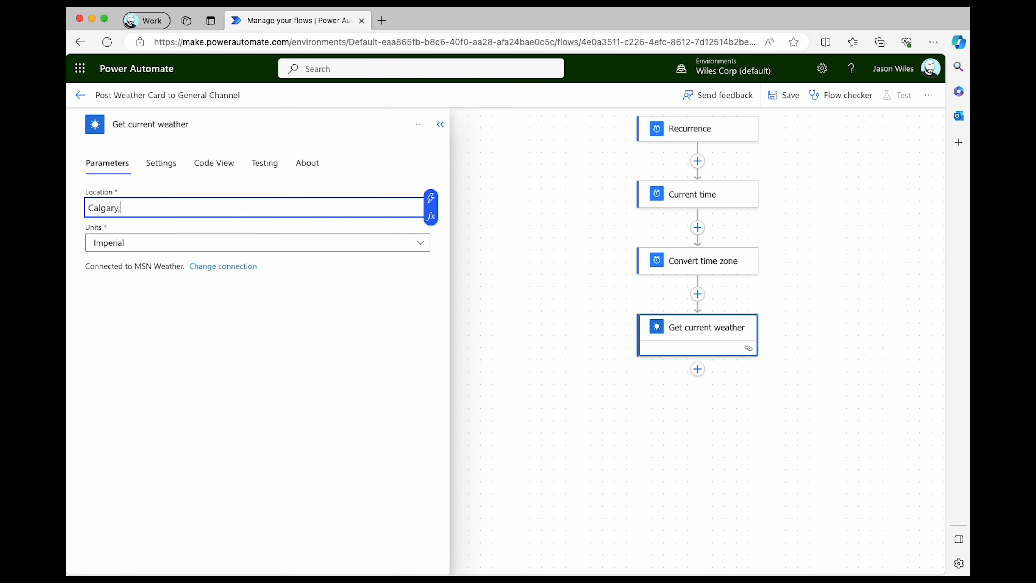
left_click(208, 240)
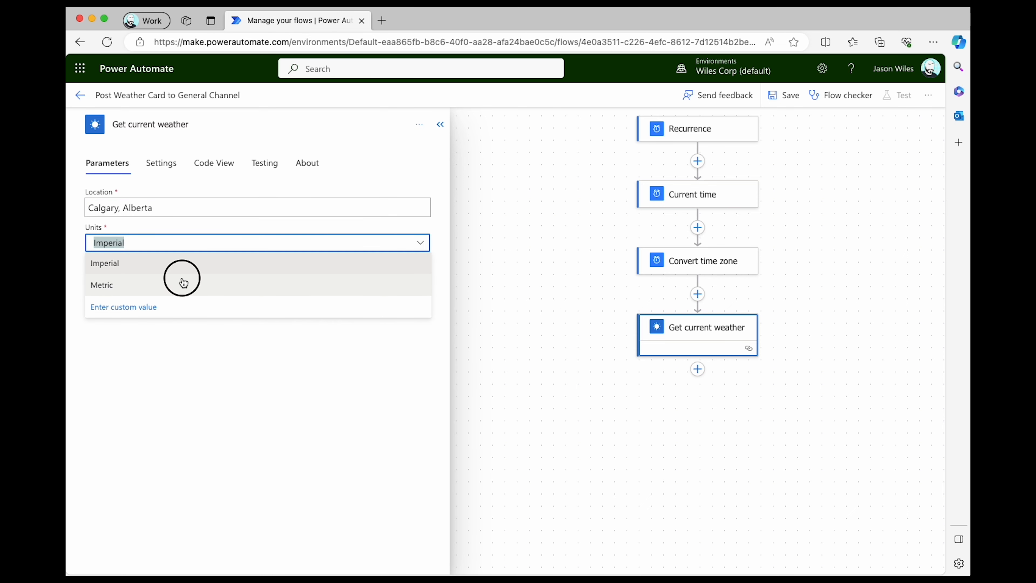
left_click(183, 285)
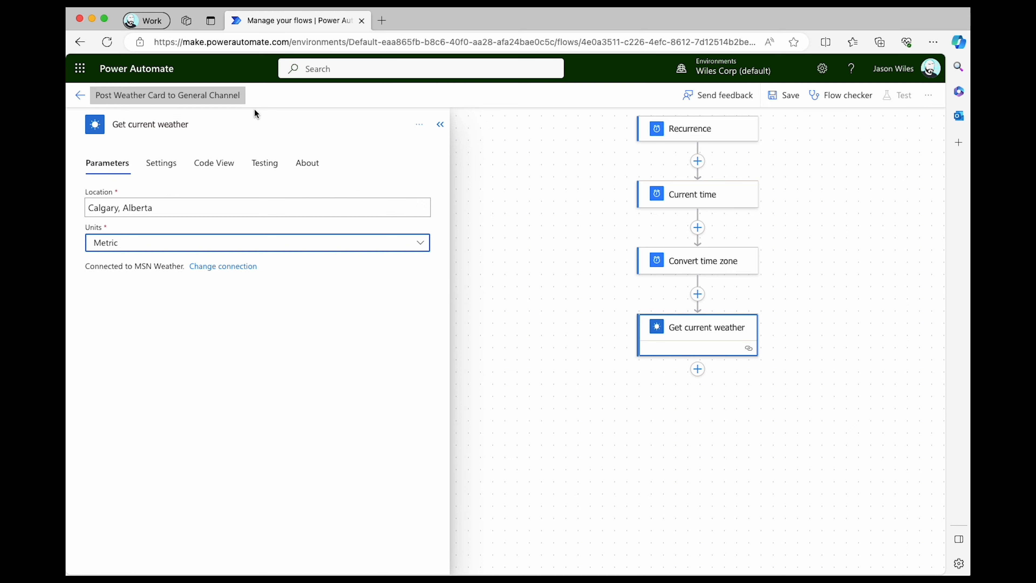
Save the flow with the weather action and run it as a manual test.
left_click(786, 102)
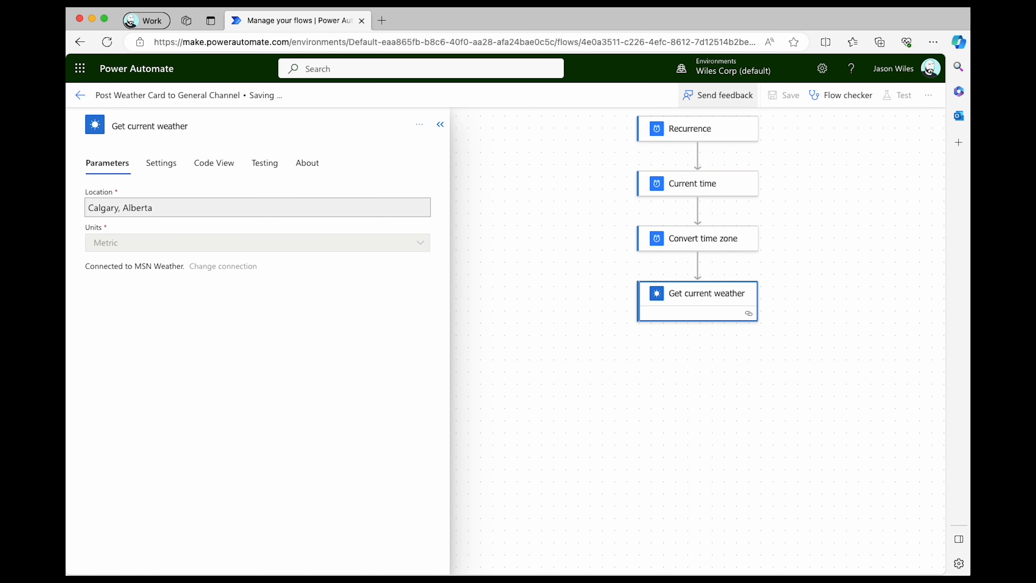
left_click(909, 97)
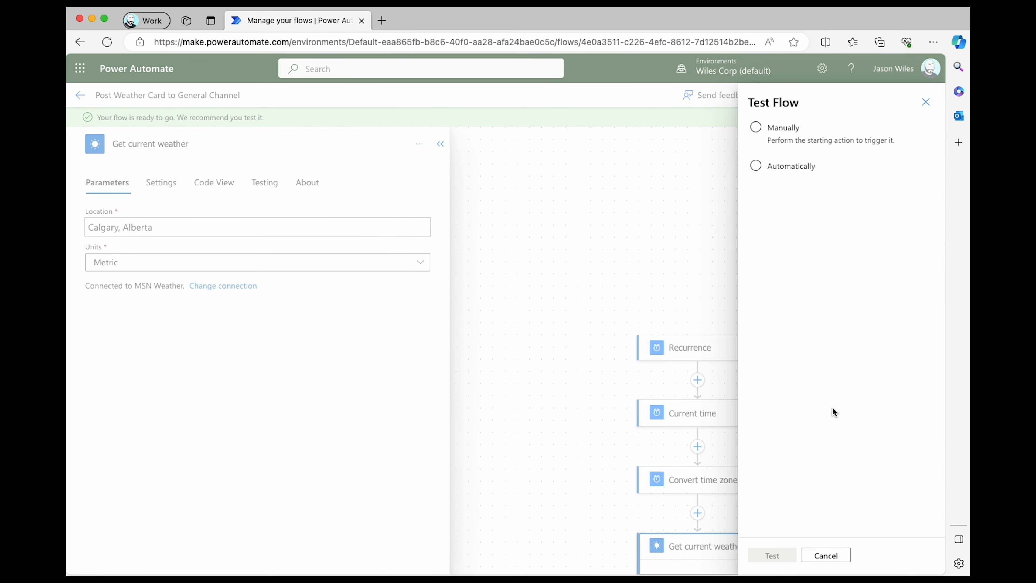
left_click(792, 125)
left_click(793, 552)
left_click(796, 556)
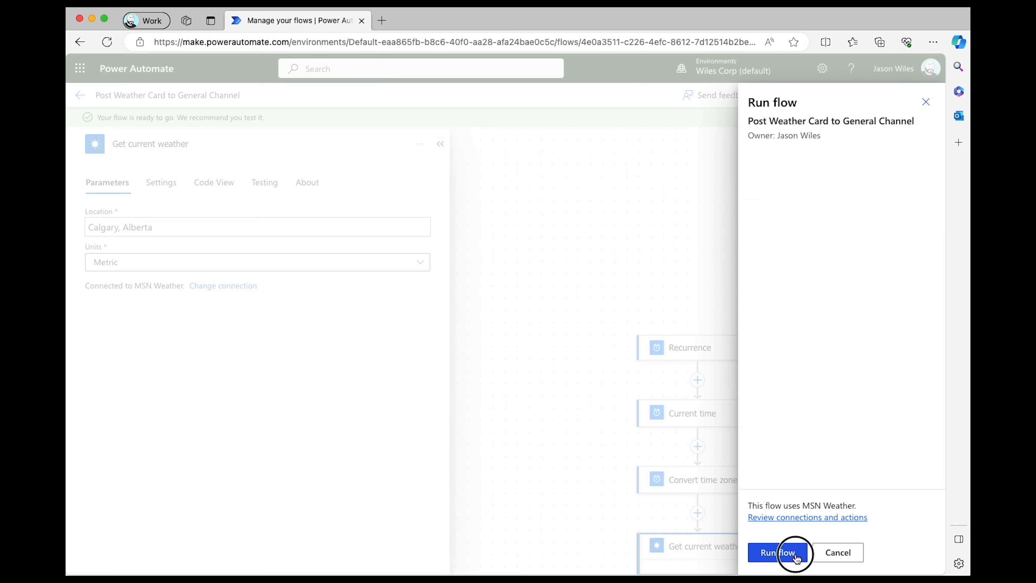
left_click(772, 552)
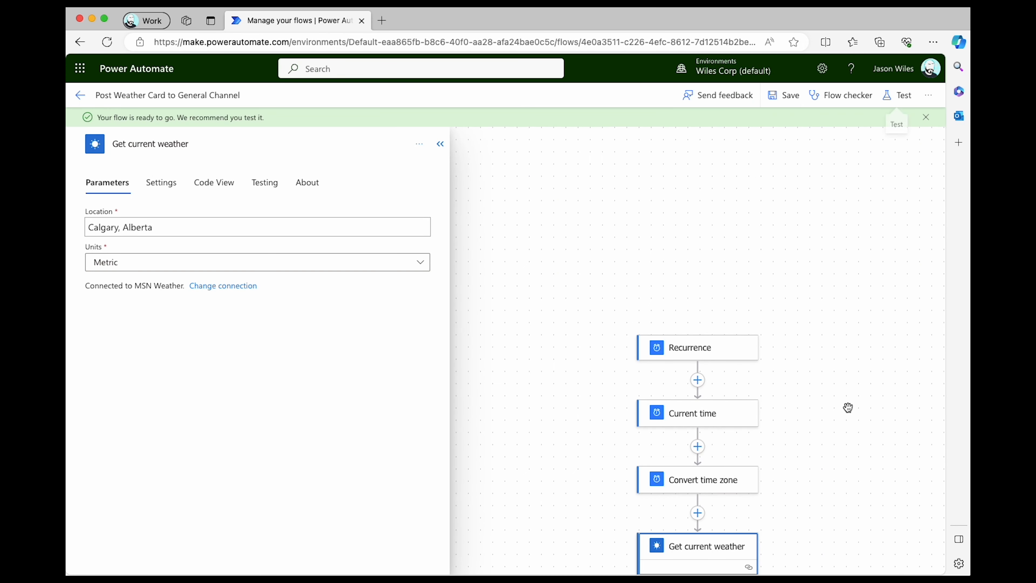
Examine the run inputs, parameters and outputs of the Get current weather action.
left_click_drag(550, 379, 534, 278)
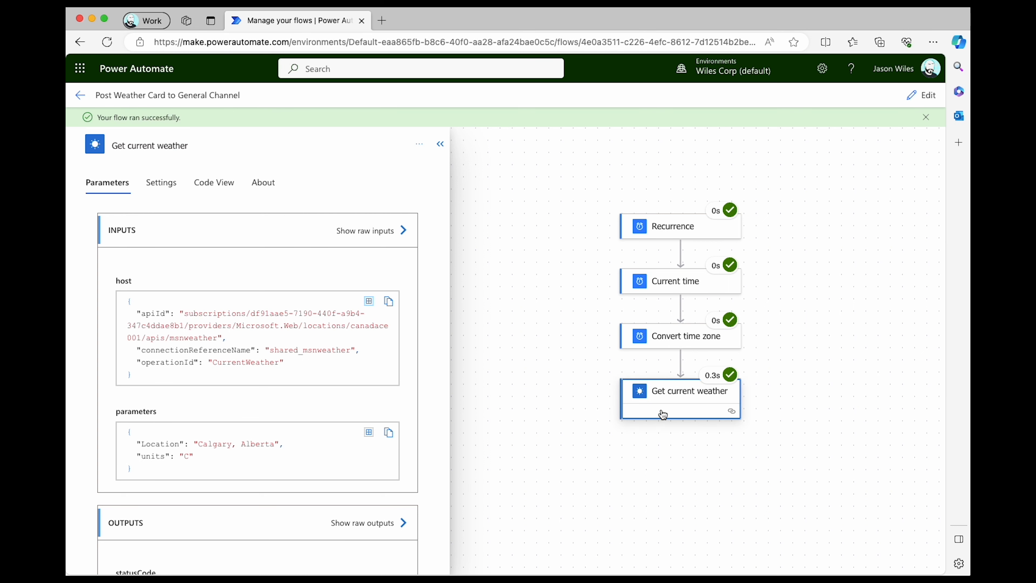
left_click_drag(196, 458, 277, 445)
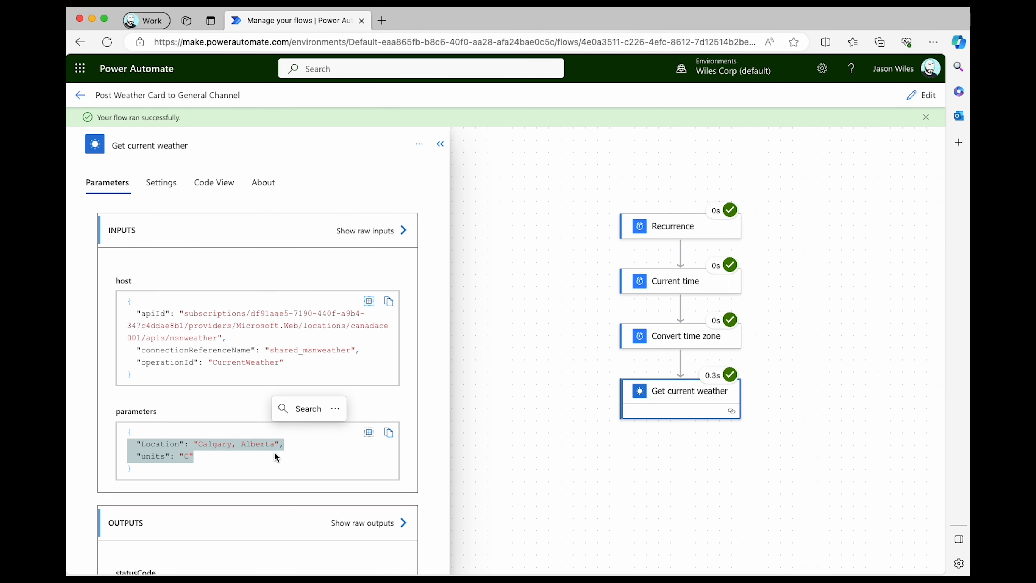
scroll(409, 463, "down", 6)
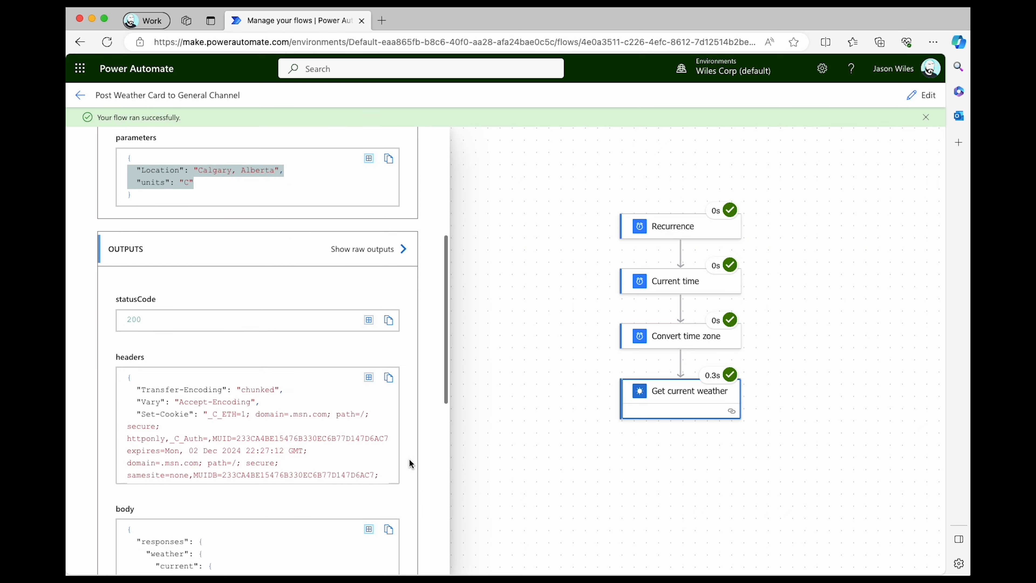
scroll(291, 442, "down", 10)
scroll(291, 444, "down", 10)
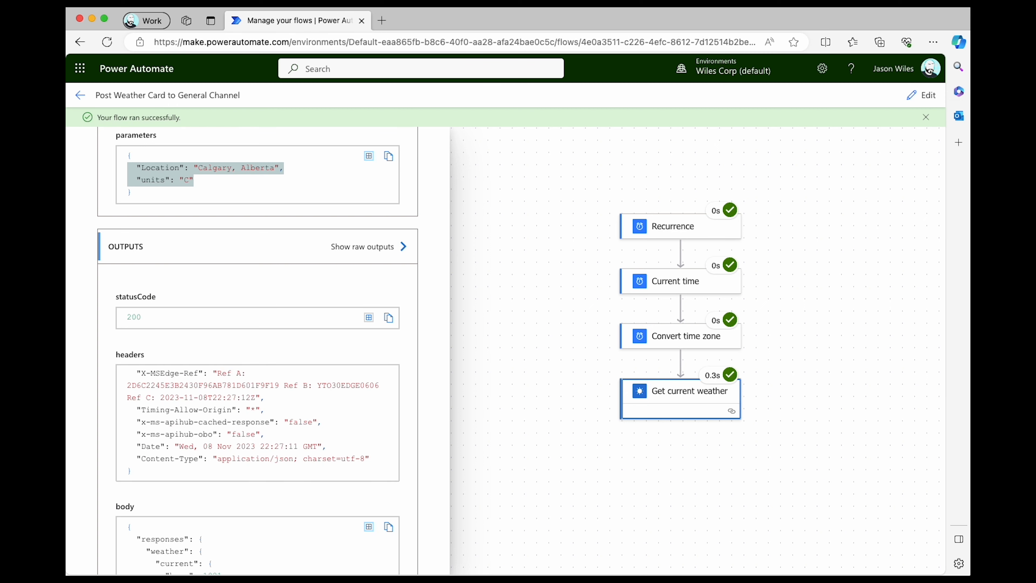
Return to editing the flow, search the actions for "get forecast" and add MSN Weather's Get forecast for today after Get current weather.
left_click(925, 94)
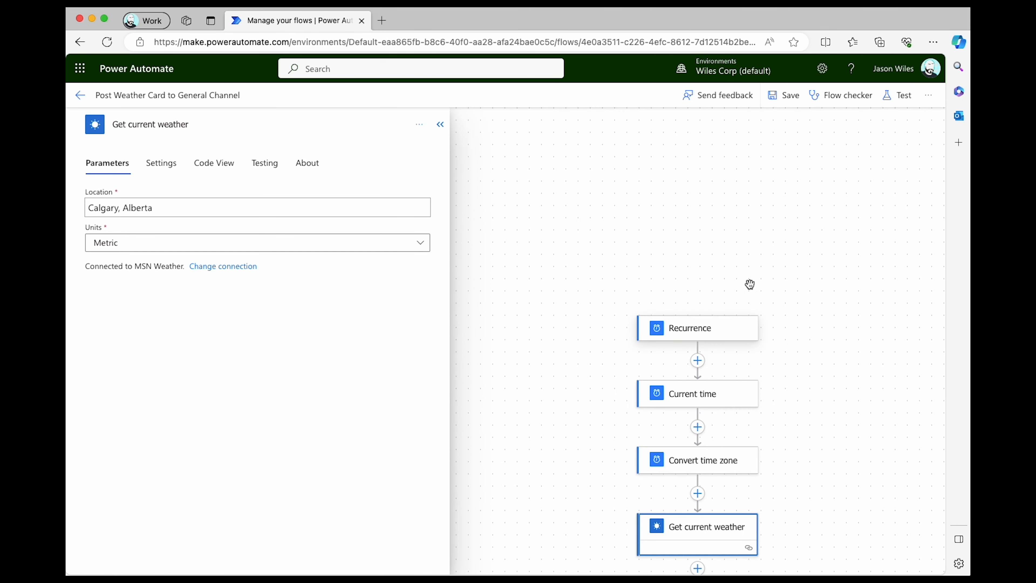
left_click_drag(832, 403, 814, 183)
left_click(680, 276)
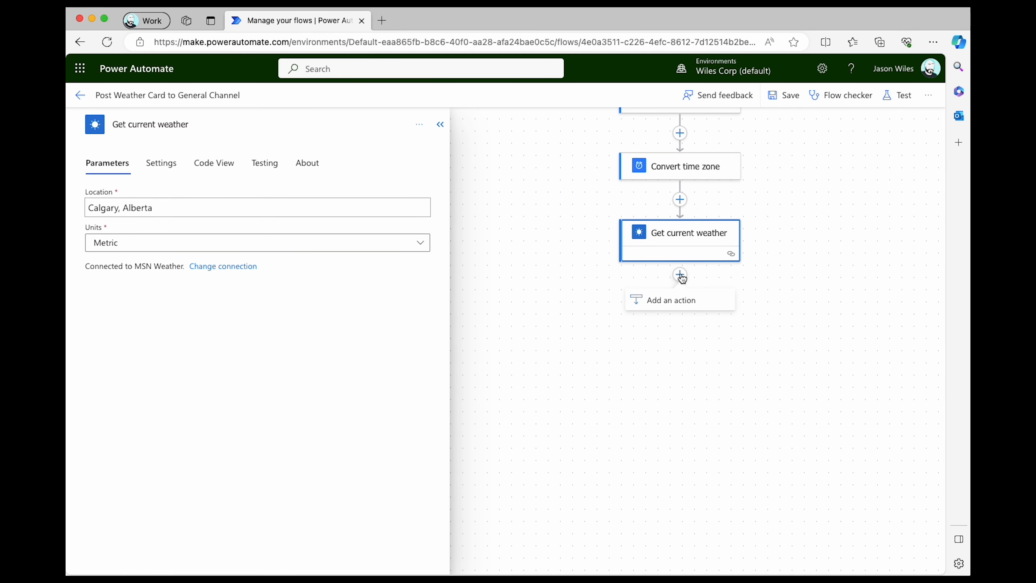
left_click(673, 301)
left_click(188, 163)
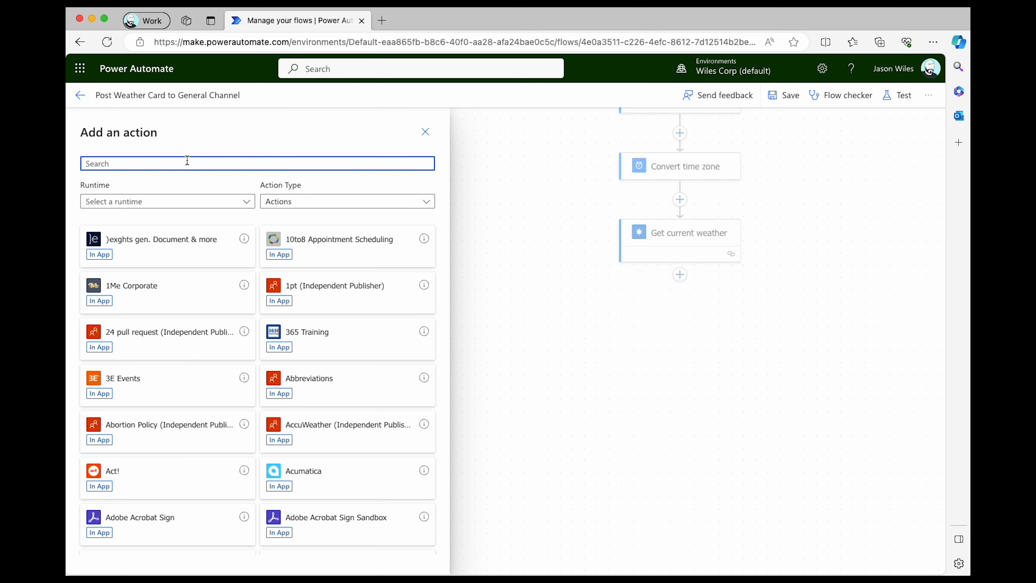
type("get forecast")
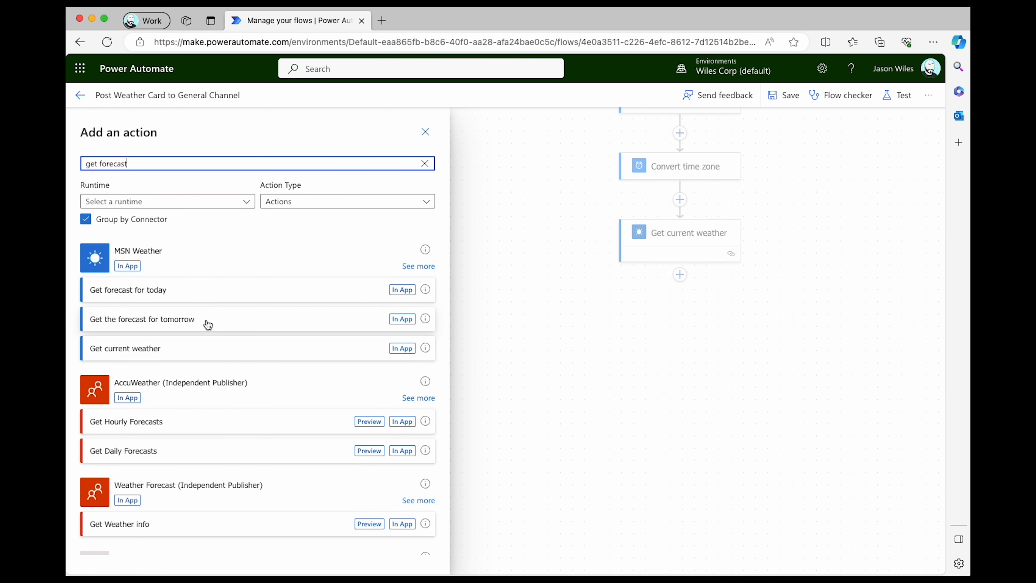
left_click(199, 293)
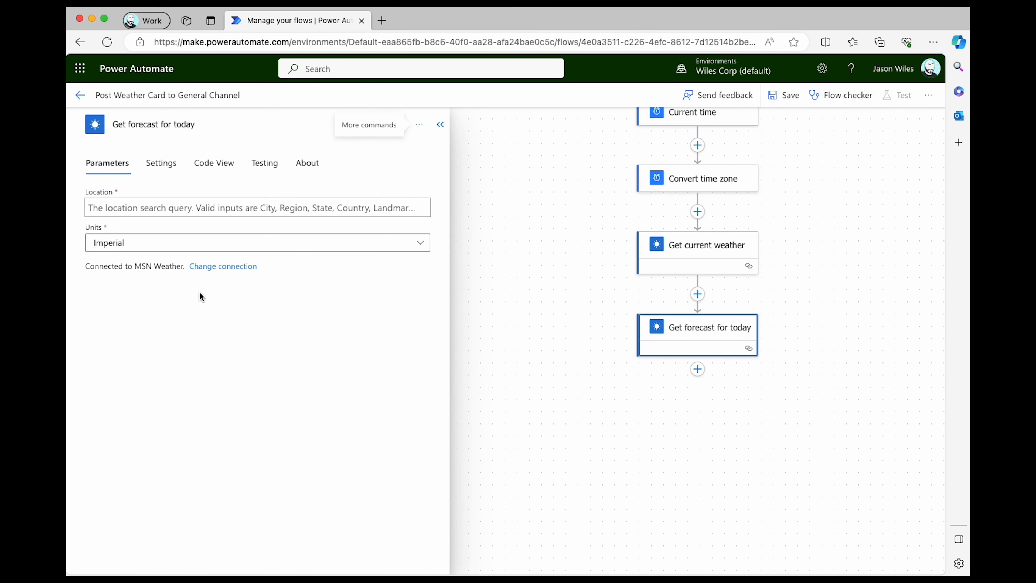
Set the Get forecast for today location to "Calgary, Alberta" and the units to Metric.
left_click(234, 204)
type("Calgary, Alberta")
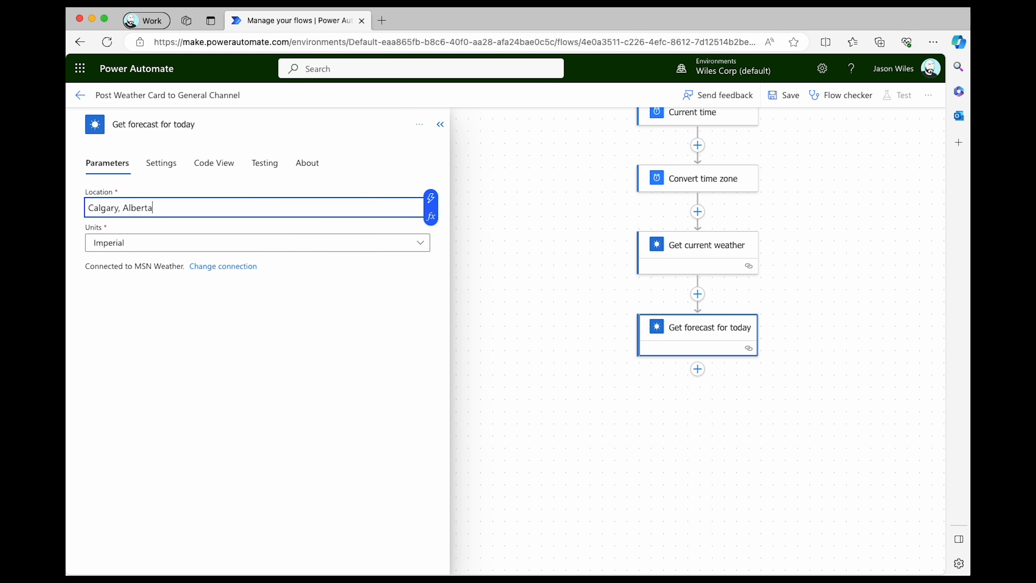
key("Tab")
left_click(415, 241)
left_click(275, 284)
left_click(190, 398)
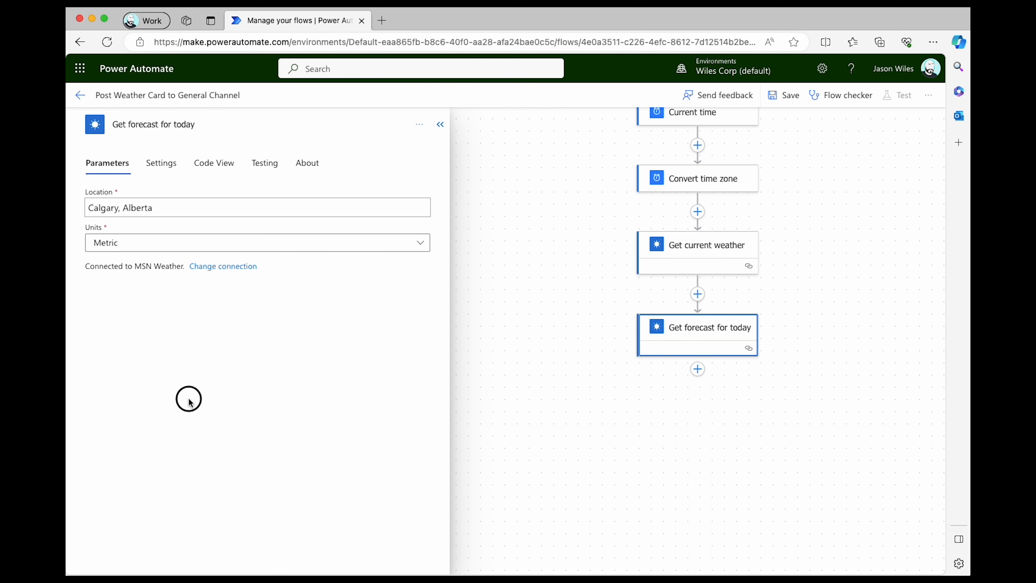
Save the flow with the forecast action and run it as a test.
left_click(785, 95)
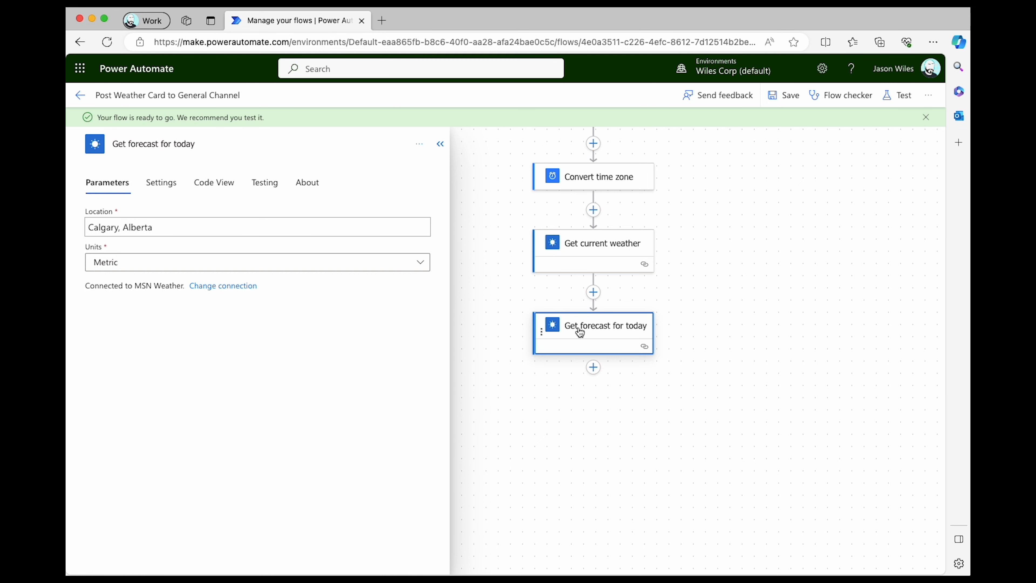
left_click(898, 95)
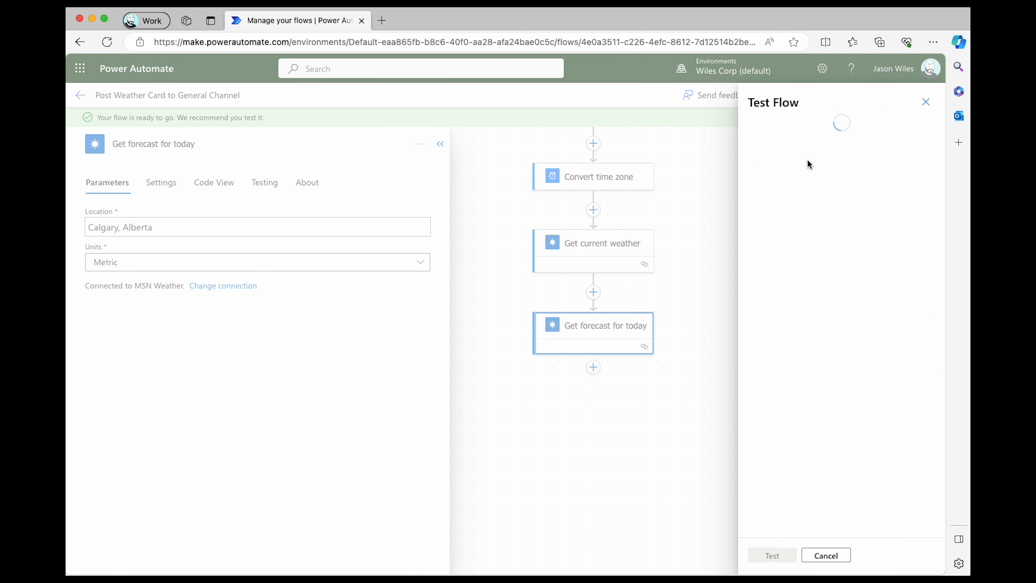
left_click(778, 556)
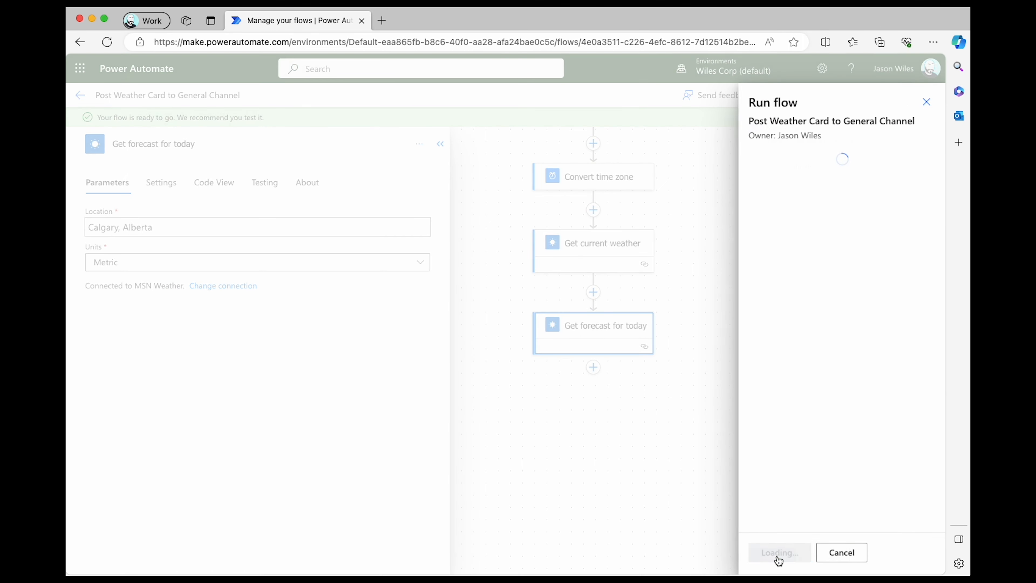
left_click(779, 555)
left_click(779, 555)
Review the run outputs of Get forecast for today and copy the JSON of the output body.
left_click_drag(810, 460, 691, 220)
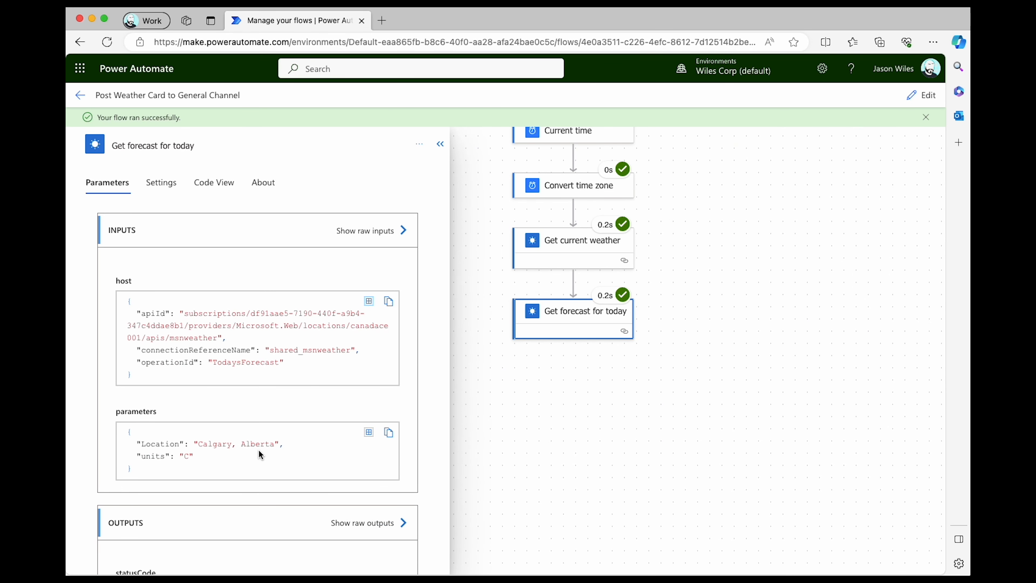
scroll(259, 453, "down", 8)
scroll(317, 377, "down", 3)
scroll(318, 378, "down", 2)
scroll(392, 443, "down", 5)
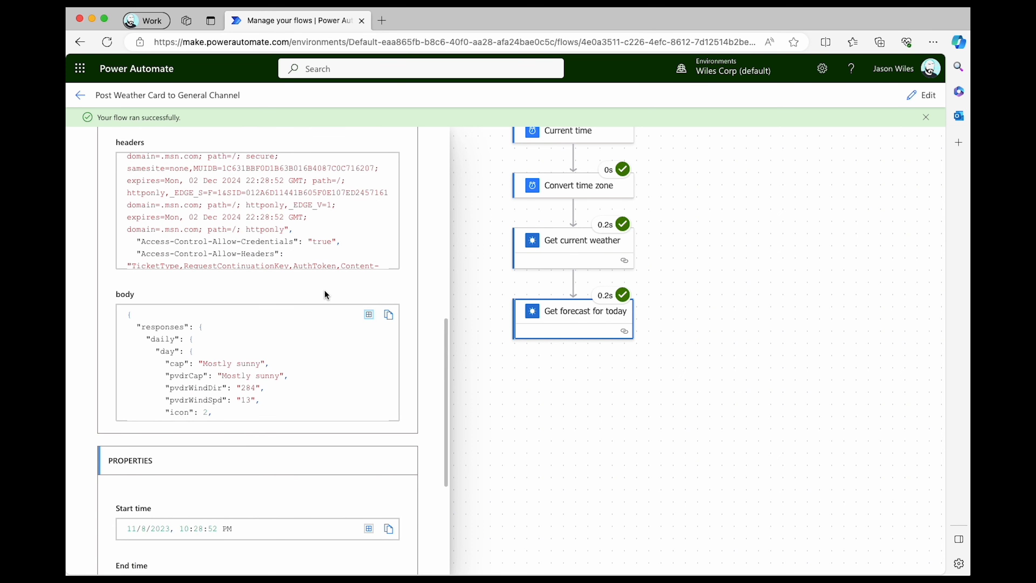
left_click_drag(128, 315, 259, 390)
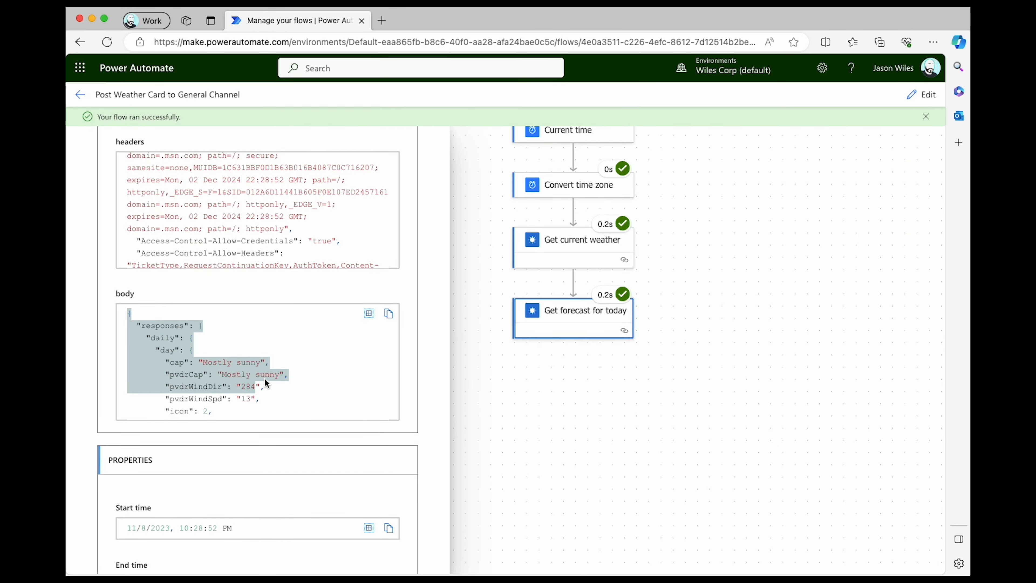
scroll(271, 383, "down", 2)
left_click(274, 383)
scroll(306, 385, "up", 2)
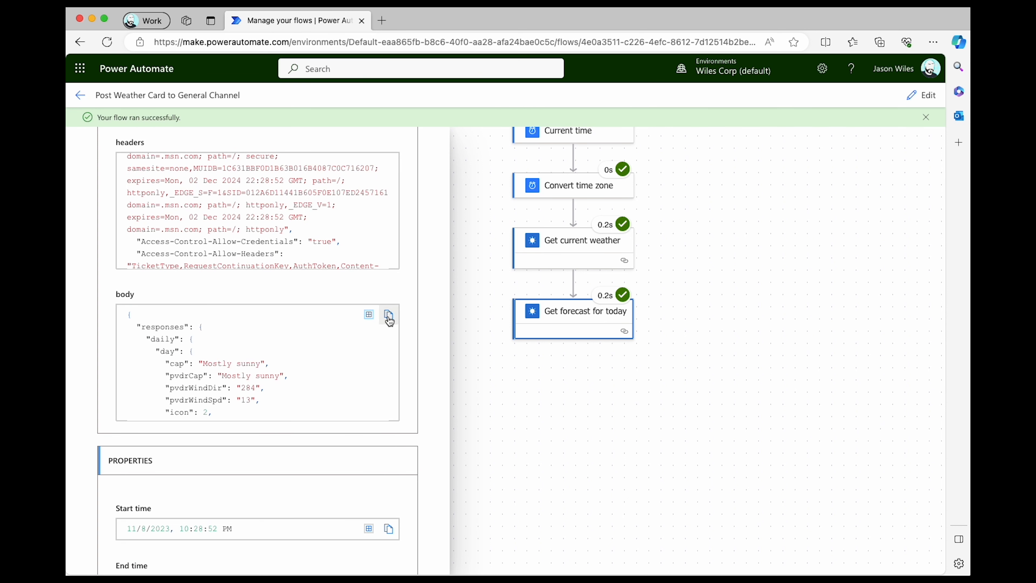
Return to editing the flow, search the actions for "json" and add Parse JSON after Get forecast for today.
left_click(923, 97)
left_click_drag(806, 335, 681, 113)
left_click_drag(714, 340, 763, 281)
left_click(616, 364)
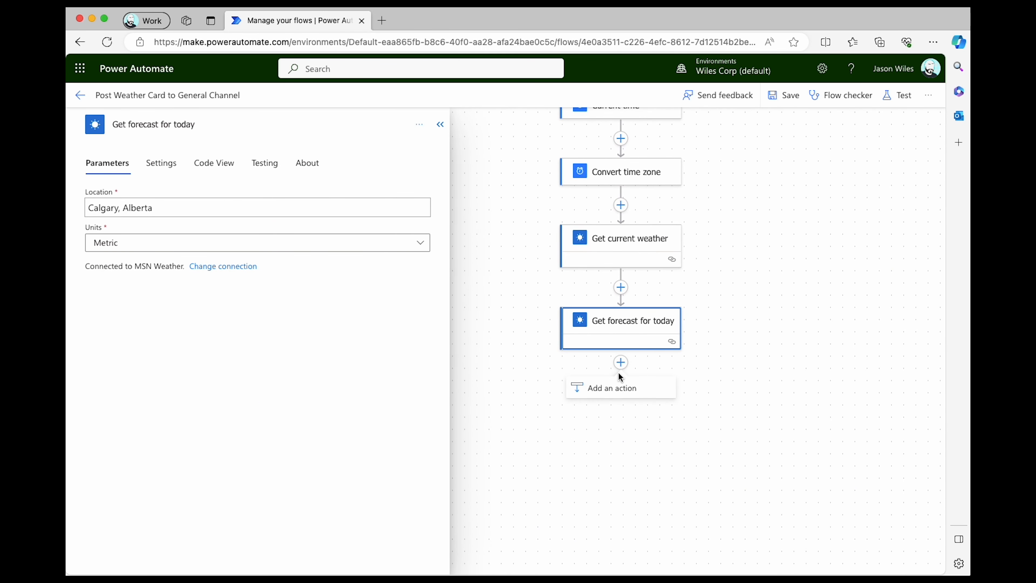
left_click(620, 389)
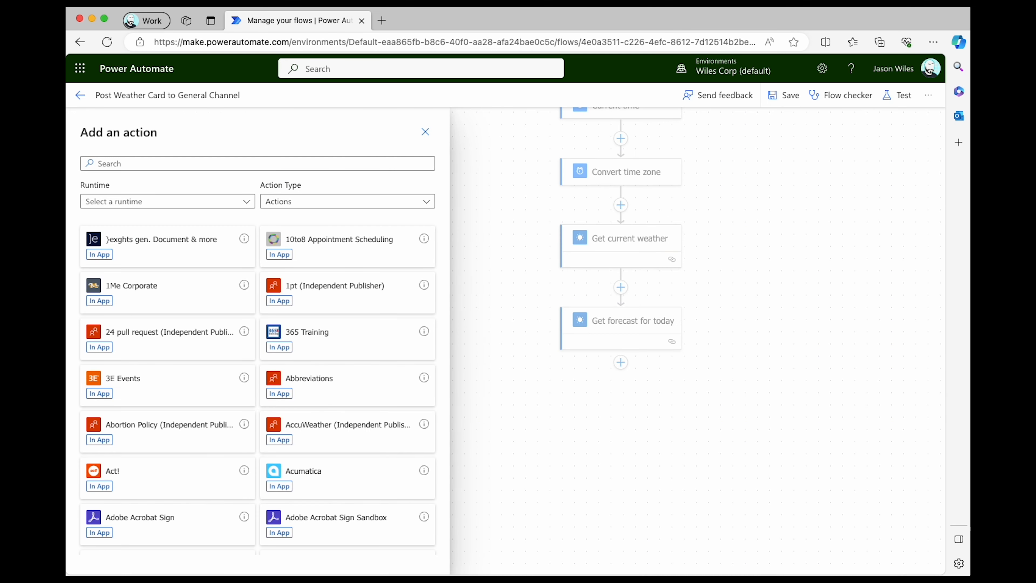
type("json")
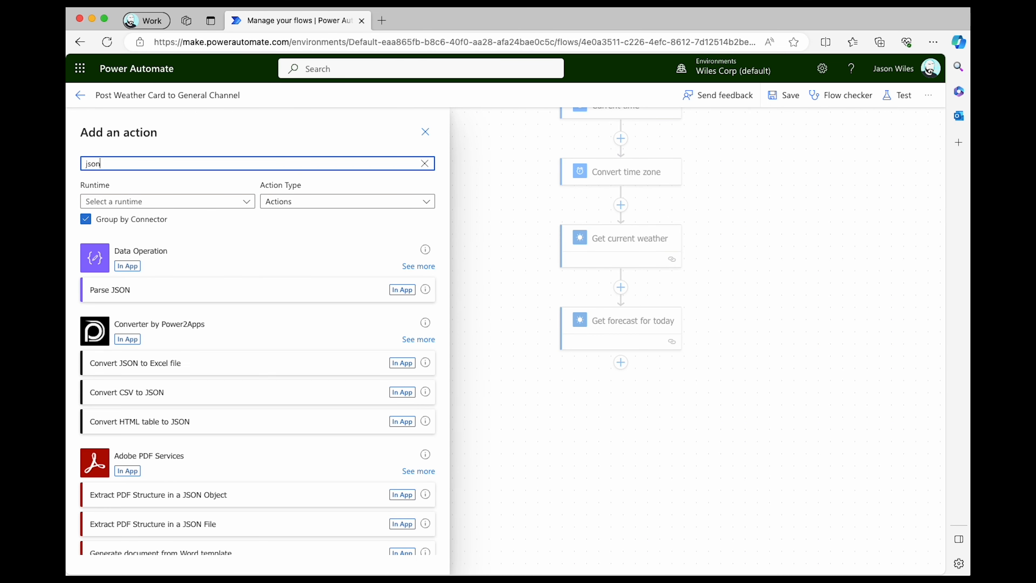
left_click(159, 288)
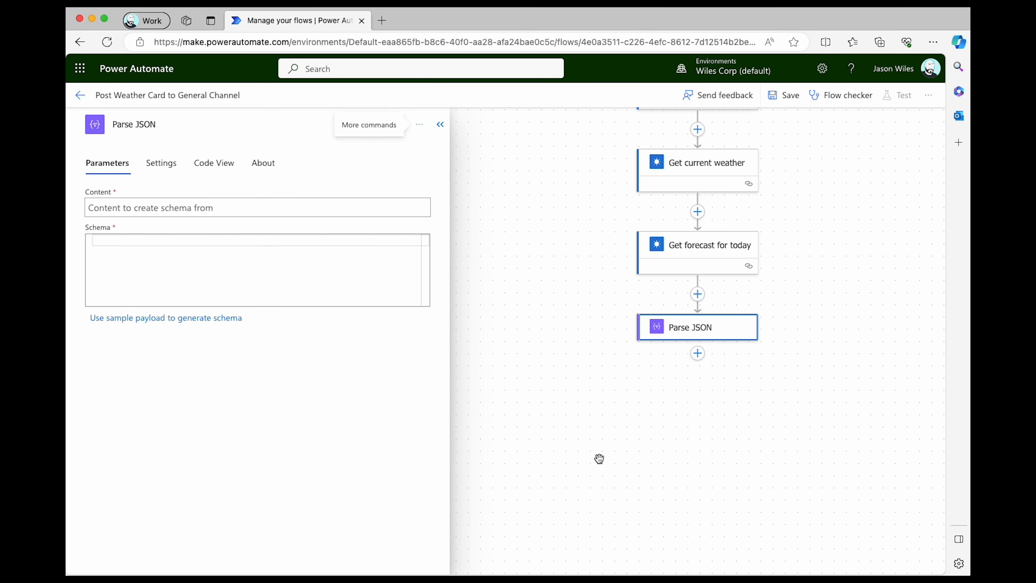
Set the Parse JSON content to the Body output of Get current weather.
left_click(148, 208)
scroll(596, 394, "down", 3)
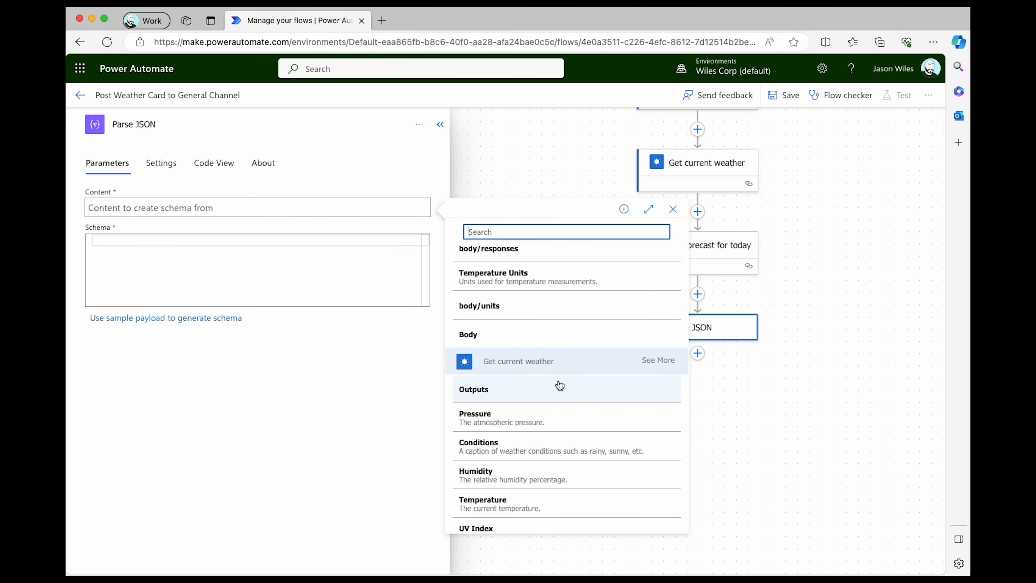
scroll(559, 383, "up", 5)
scroll(559, 385, "down", 3)
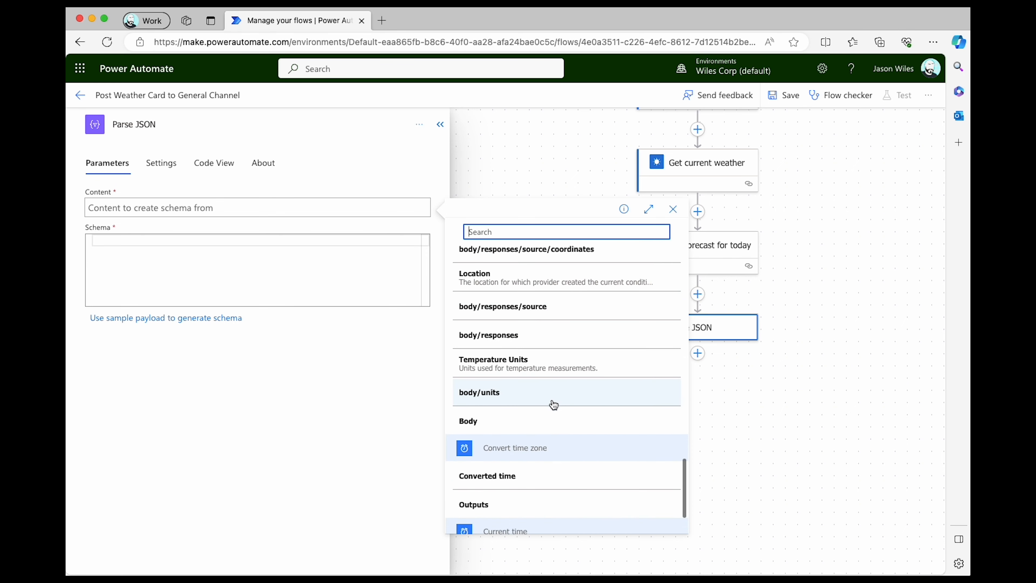
left_click(551, 418)
Paste the copied forecast body as the Parse JSON schema and save the flow.
left_click(185, 239)
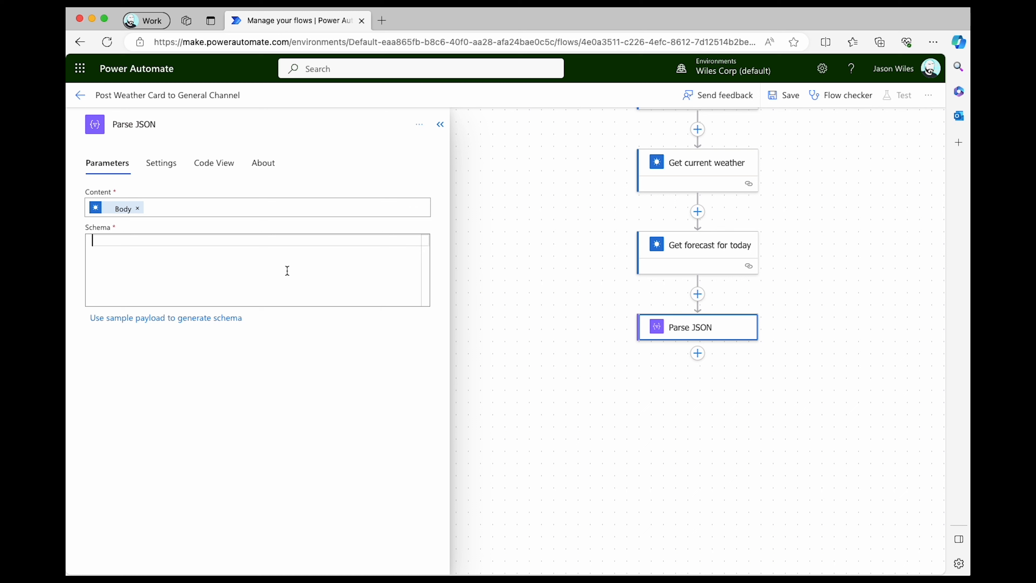
key("super+v")
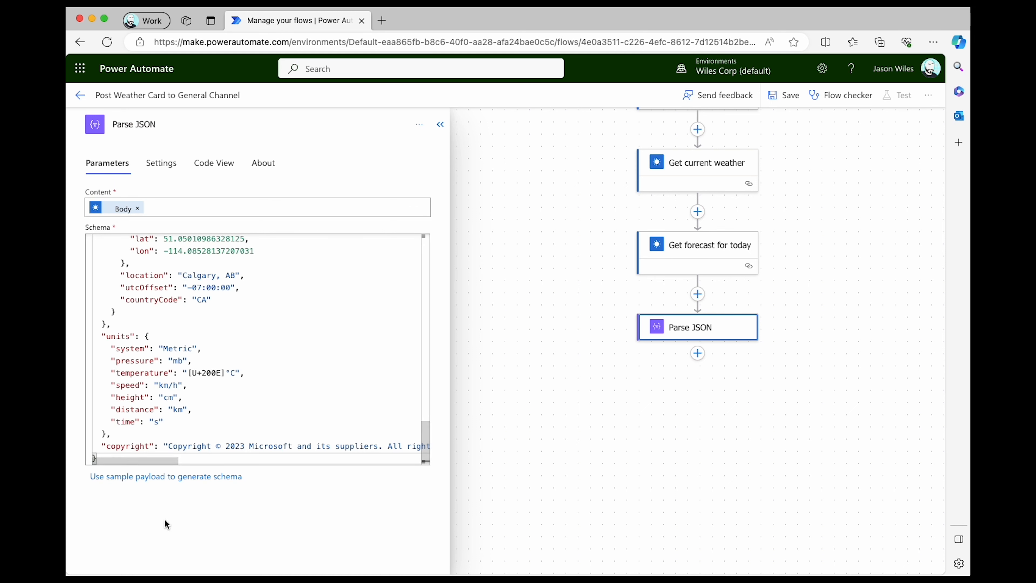
left_click(776, 97)
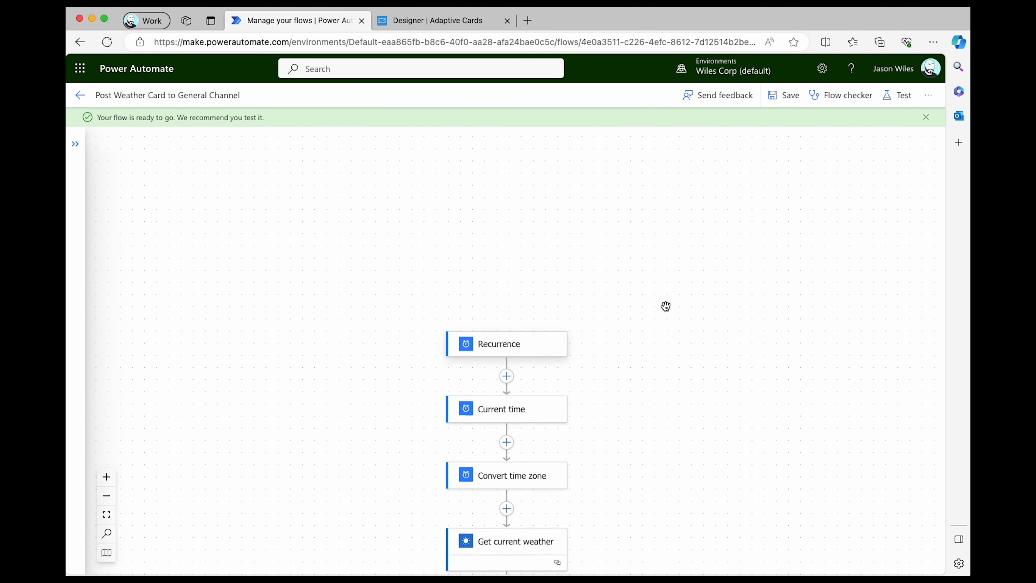
Reopen the flow from its details page in the classic designer and run it as a test.
left_click(80, 95)
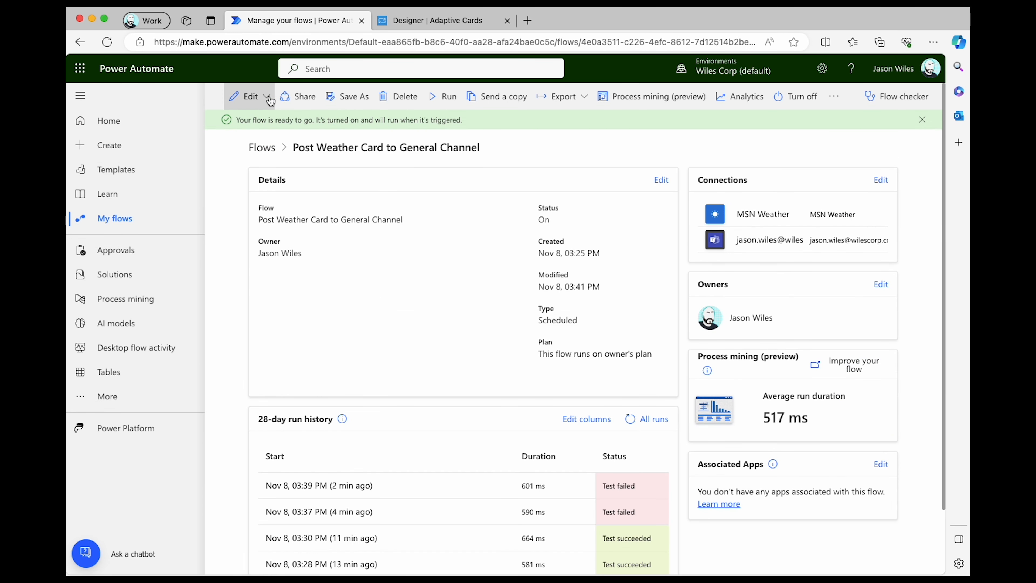
left_click(268, 98)
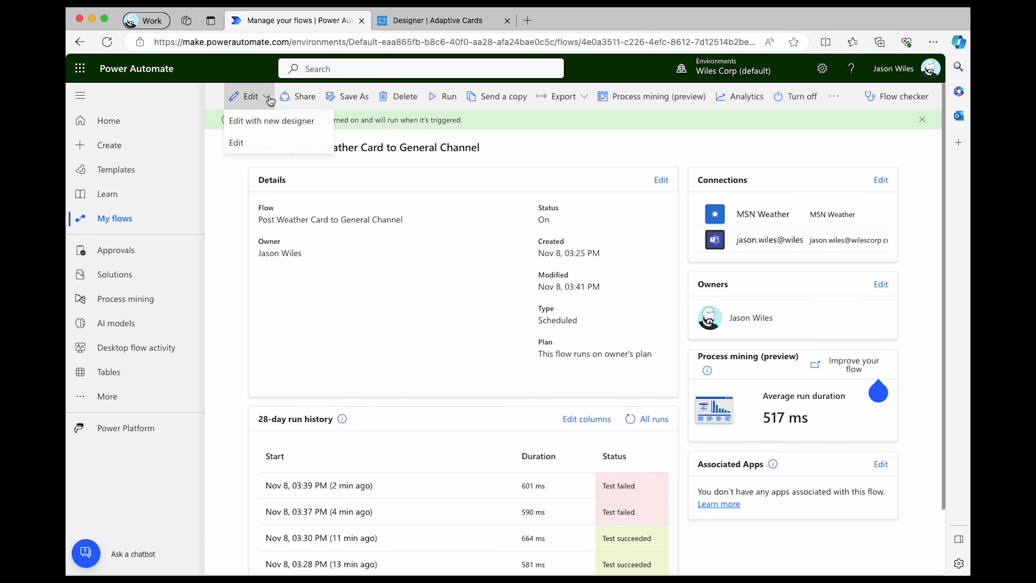
left_click(263, 143)
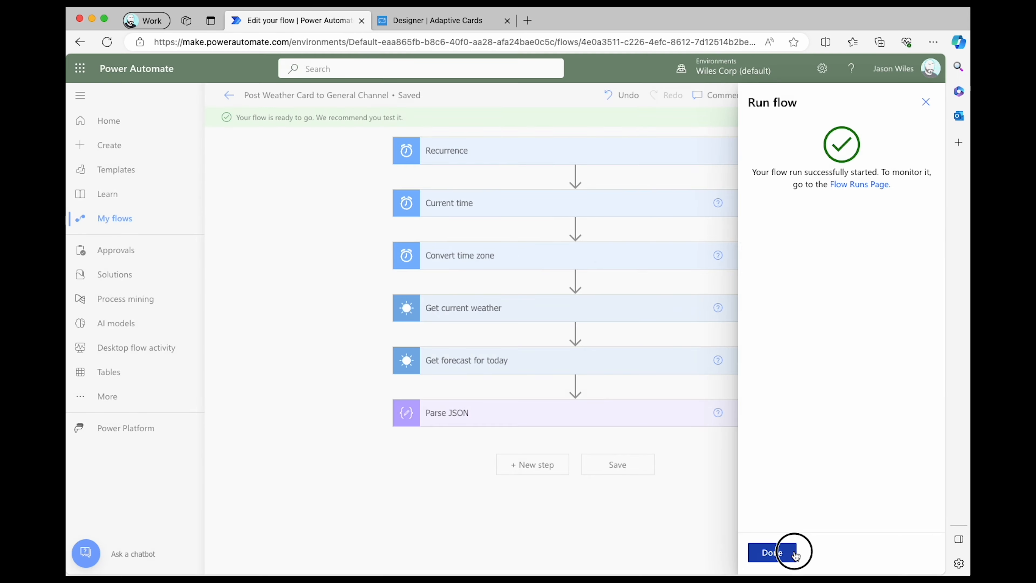
left_click(795, 554)
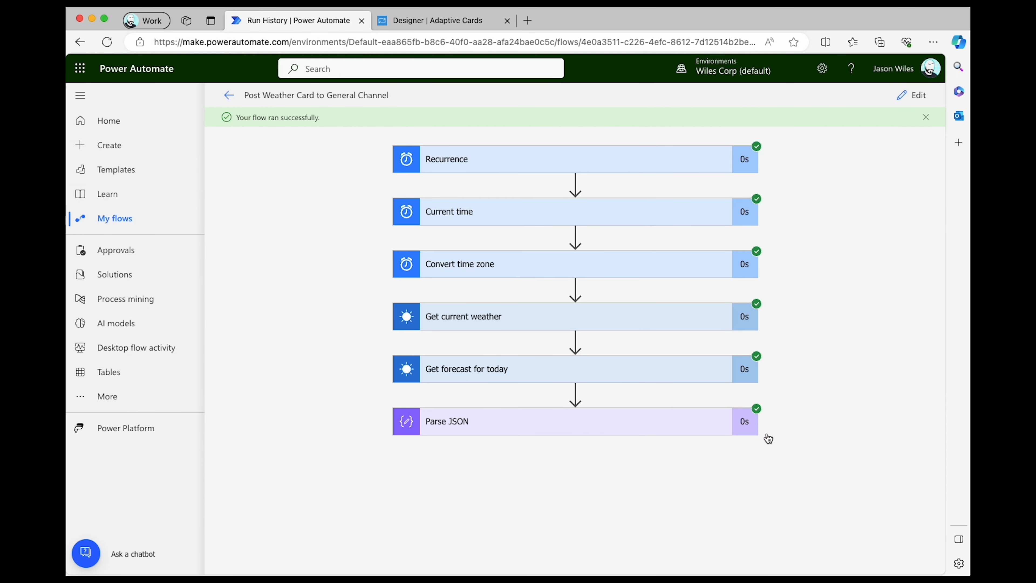
Examine the Parse JSON run's content, schema and output body, including the nested weather response fields.
left_click(754, 430)
scroll(823, 475, "down", 7)
scroll(817, 481, "down", 1)
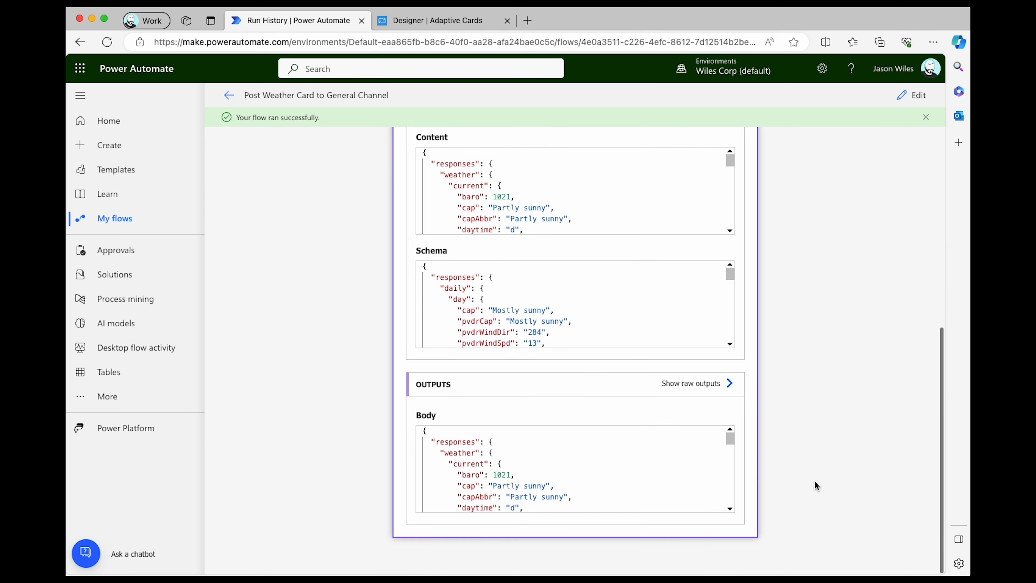
scroll(435, 432, "down", 2)
scroll(482, 454, "up", 2)
left_click_drag(439, 439, 515, 472)
scroll(557, 493, "down", 5)
double_click(472, 459)
scroll(585, 466, "up", 5)
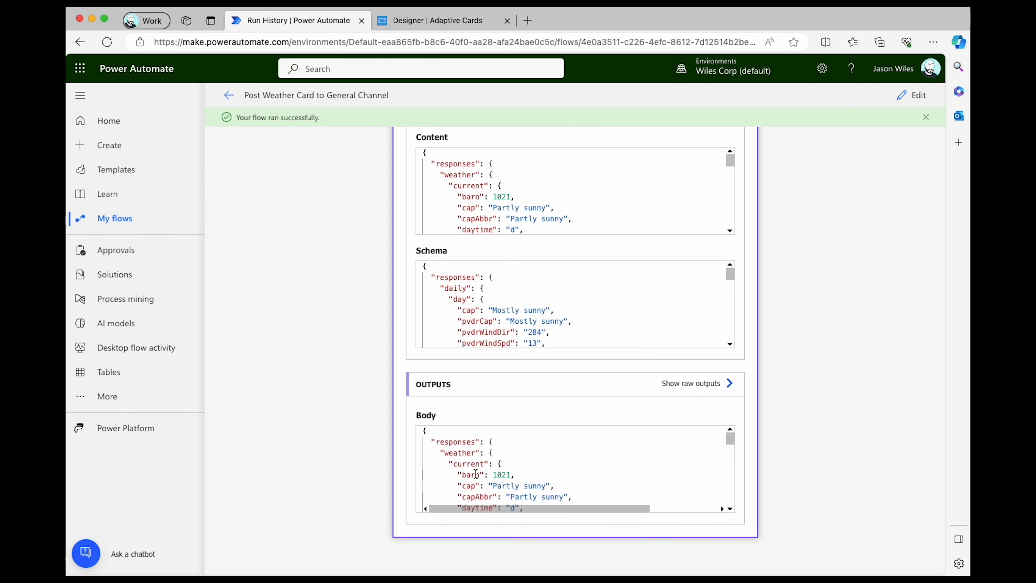
double_click(445, 441)
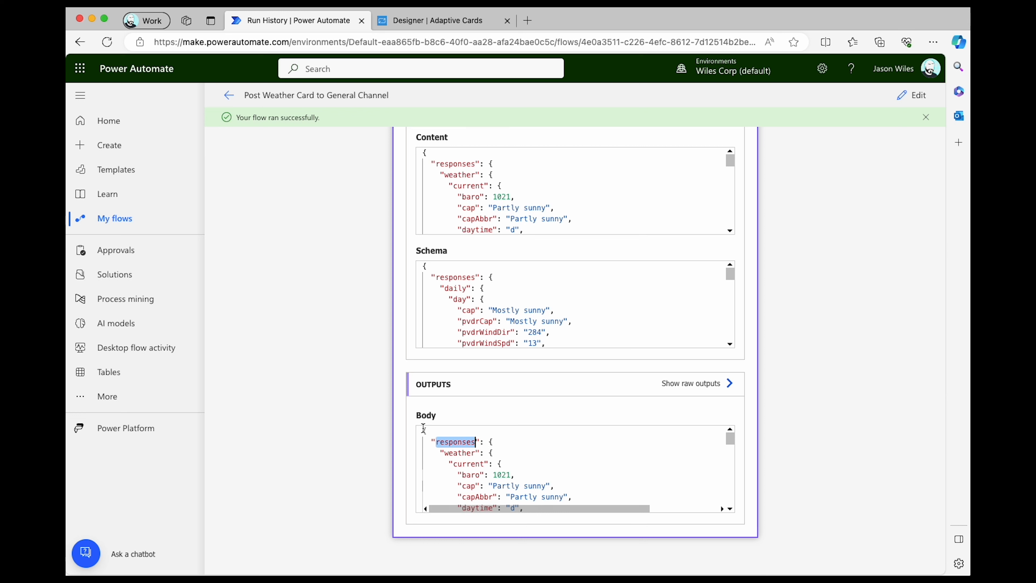
double_click(422, 414)
left_click(453, 440)
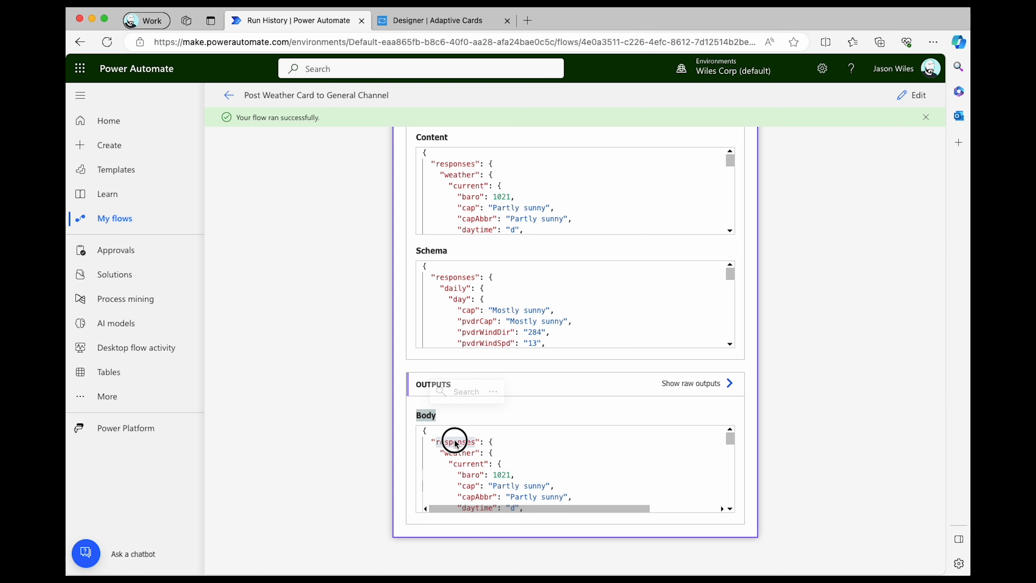
Trace the weather icon URL's path through responses, weather, current and urlIcon in the Parse JSON output body.
double_click(463, 452)
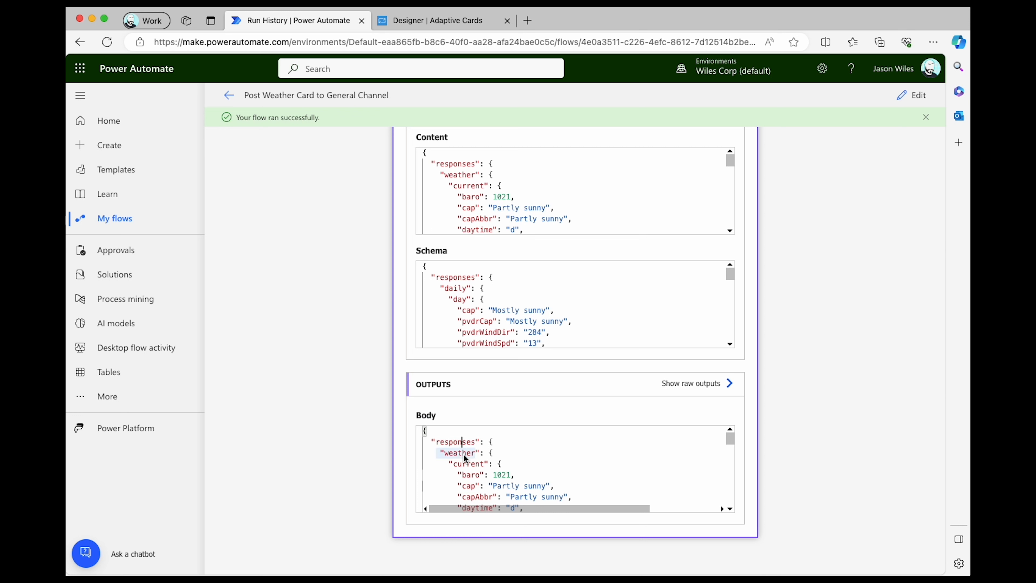
double_click(473, 465)
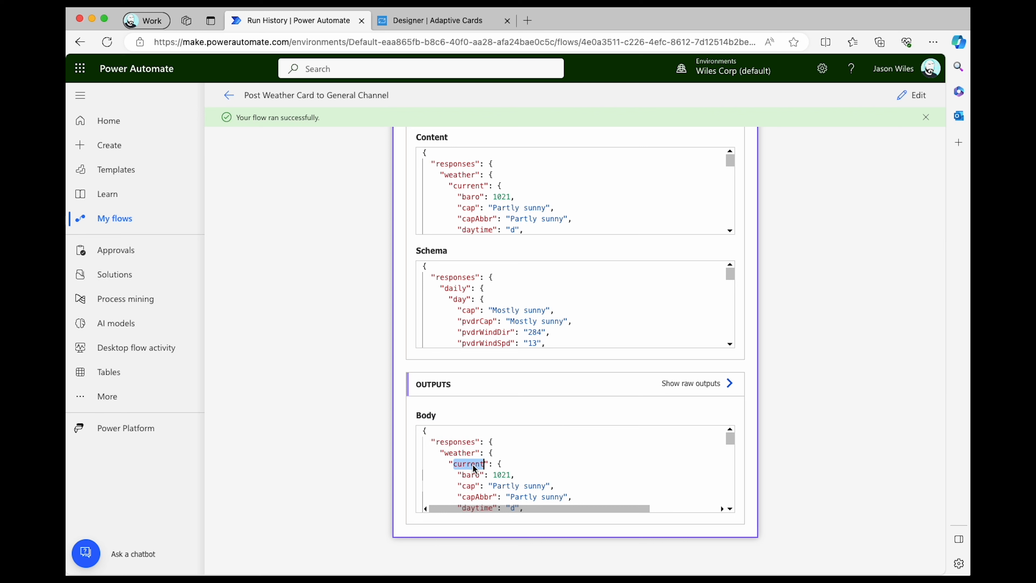
scroll(484, 463, "down", 5)
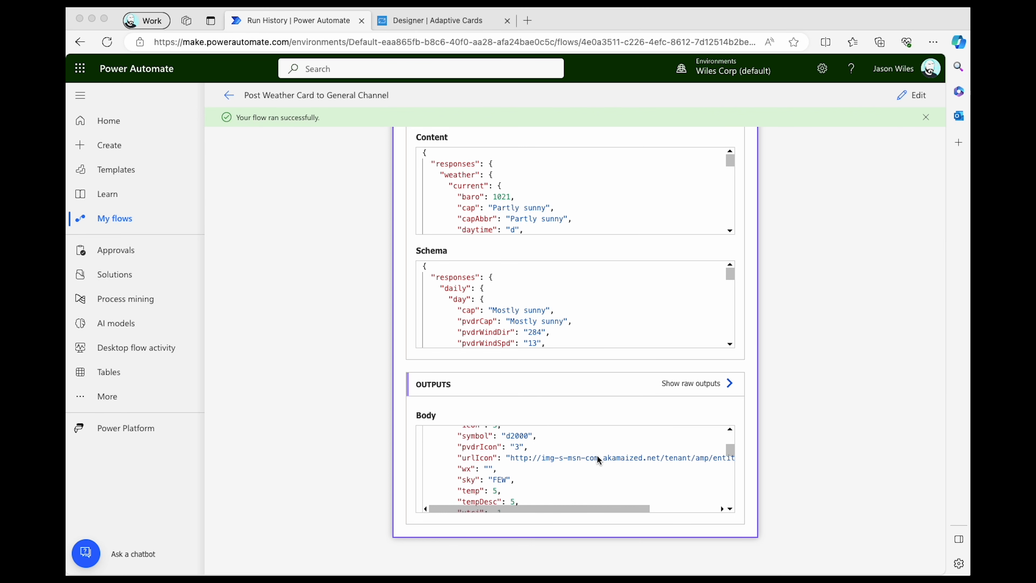
double_click(485, 456)
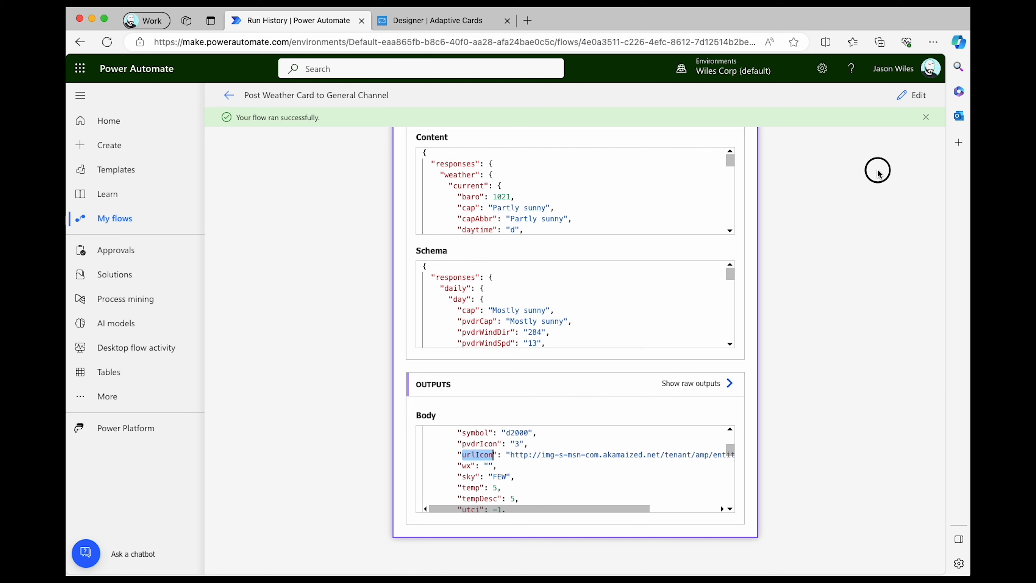
Reopen the flow for editing and add a Data Operation Compose action after Parse JSON.
left_click(911, 95)
left_click(522, 444)
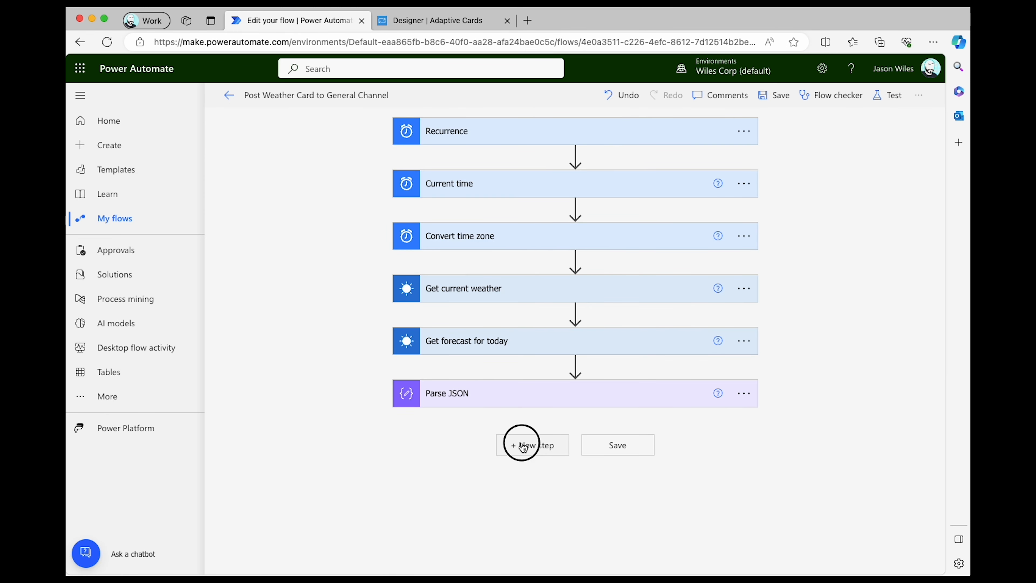
type("com")
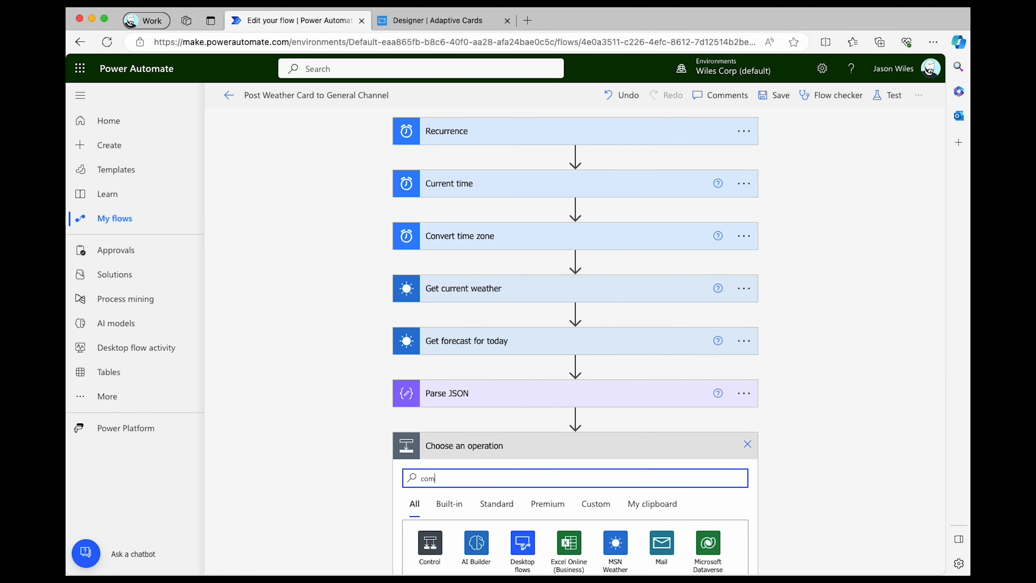
type("pose")
scroll(575, 408, "down", 4)
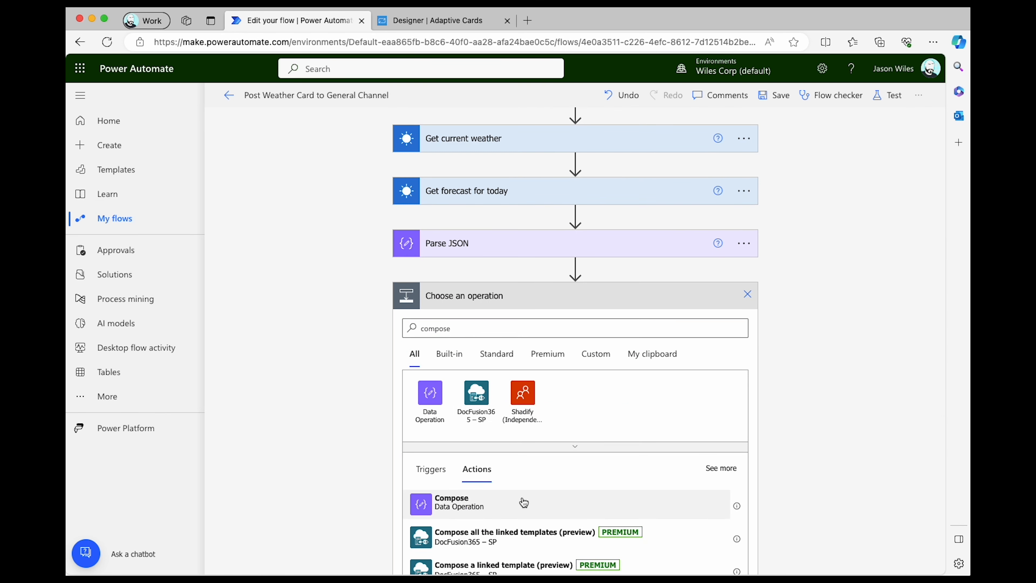
left_click(522, 501)
Insert the Parse JSON Body output in the Compose inputs, copy its reference and clear the field.
left_click(617, 473)
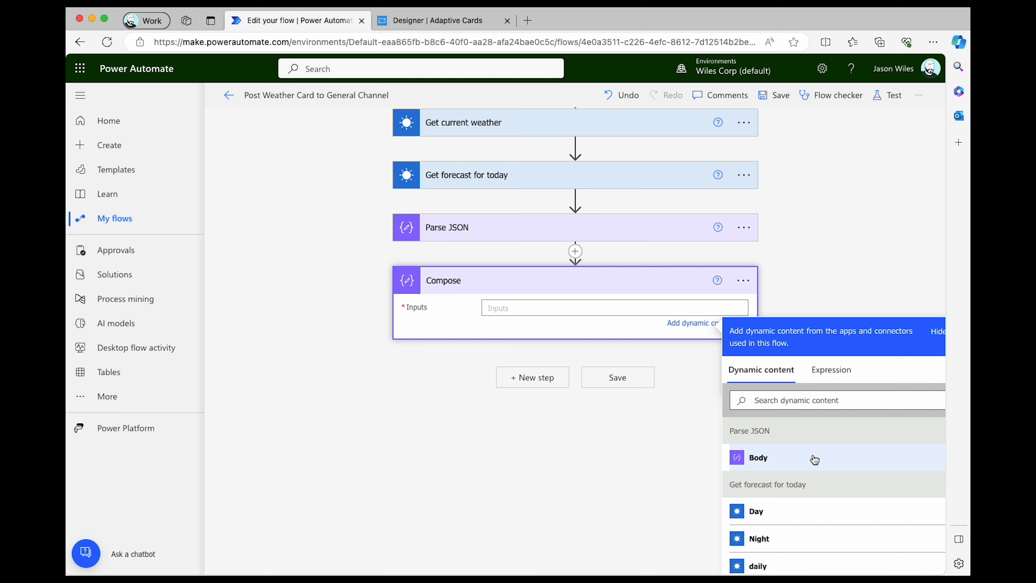
left_click(771, 460)
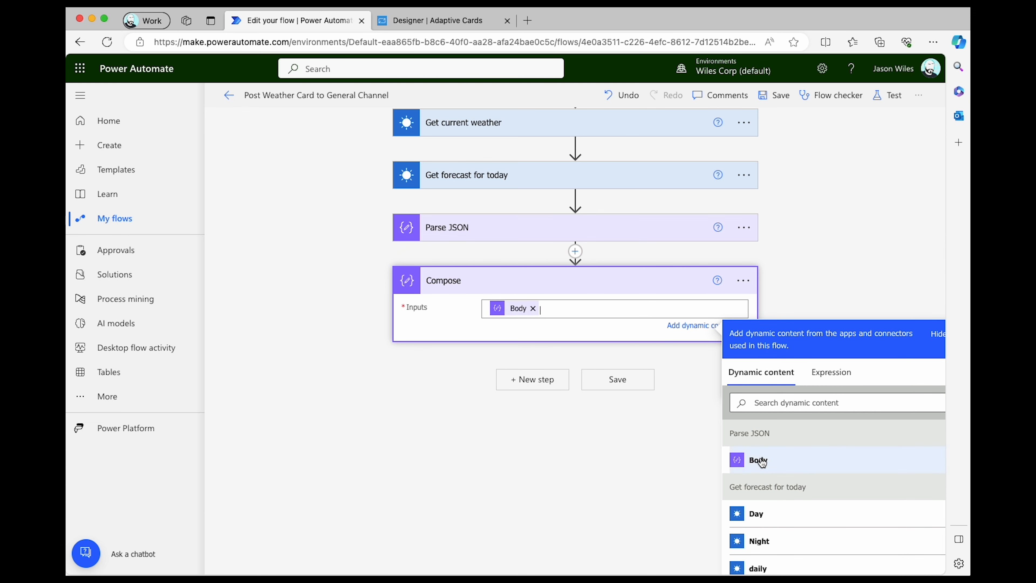
double_click(653, 306)
left_click(652, 307)
left_click_drag(585, 312, 449, 306)
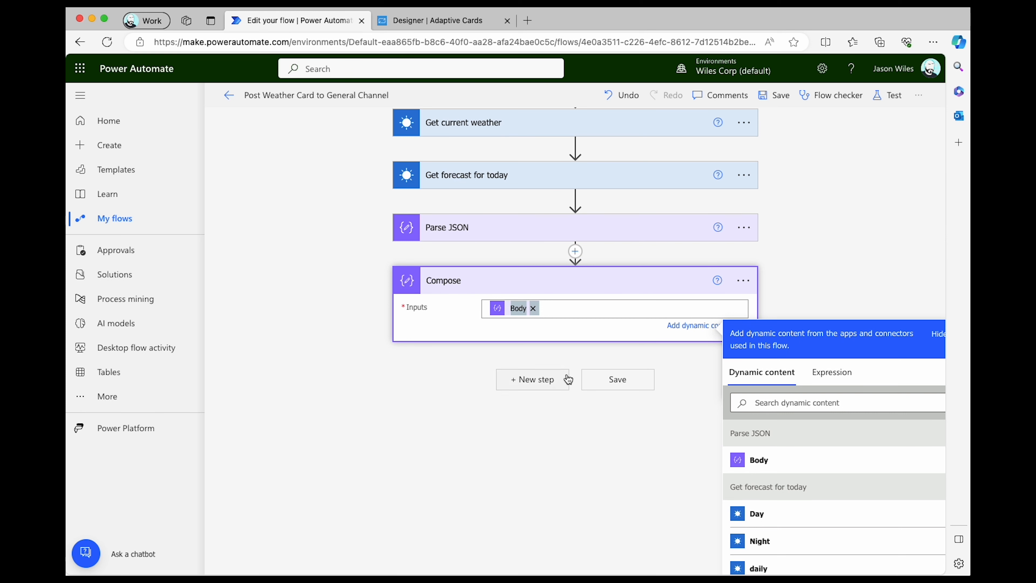
key("BackSpace")
Paste the copied Body reference as an expression for the Compose inputs and remove the leading @{ before body('Parse_JSON').
left_click(830, 371)
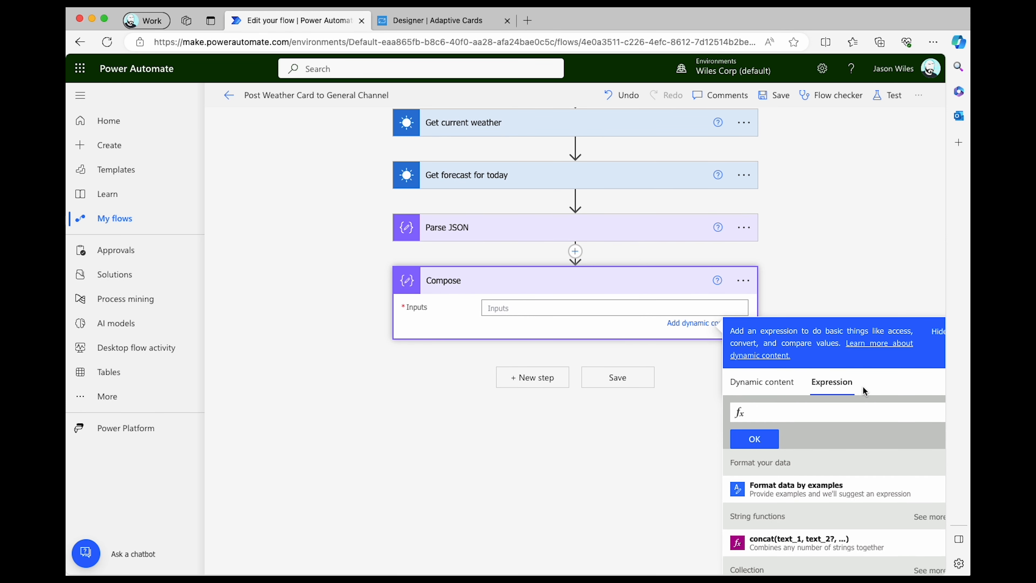
left_click(802, 410)
type("@{body('Parse_JSON')}")
double_click(766, 412)
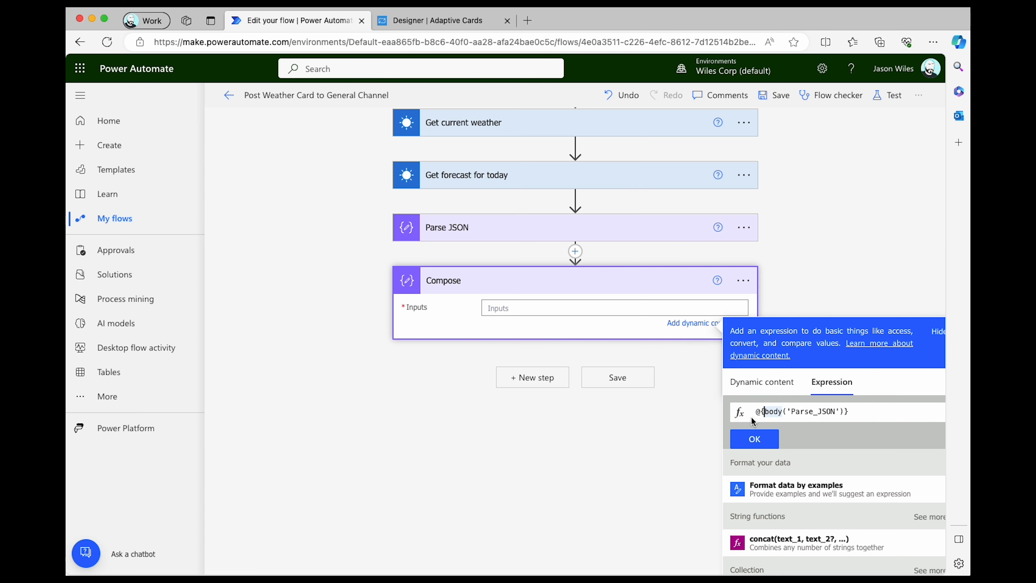
left_click(763, 411)
key("BackSpace")
key("BackSpace")
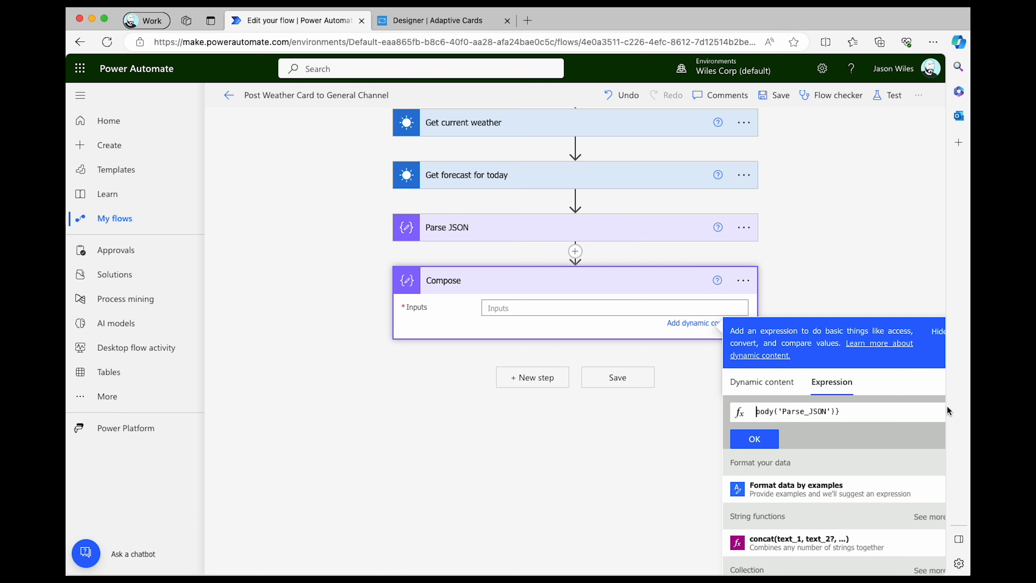
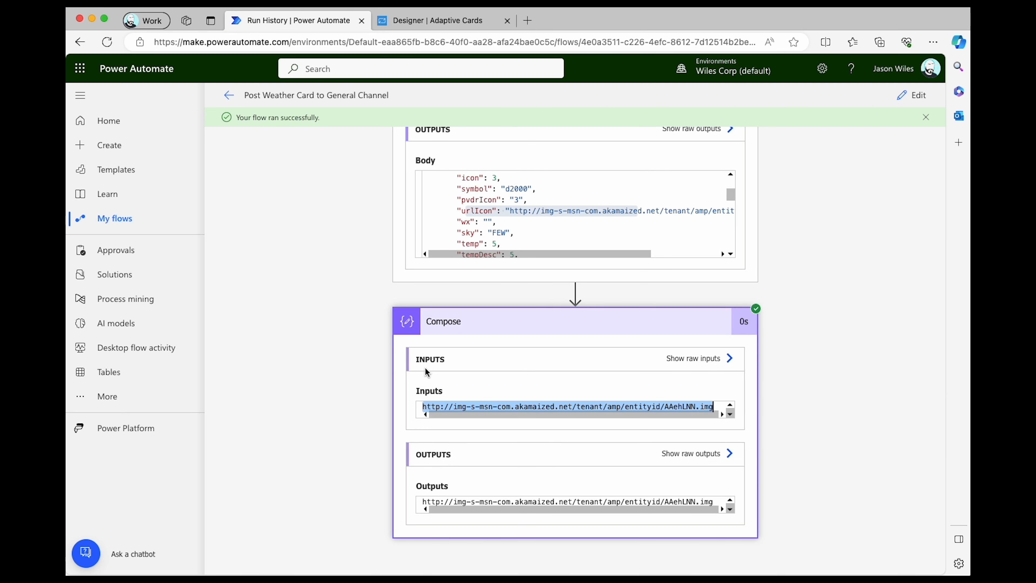
Return to editing the flow, rename the Compose action to "Compose Get Weather Icon URL" and save the flow.
left_click(913, 100)
left_click(751, 446)
left_click(772, 433)
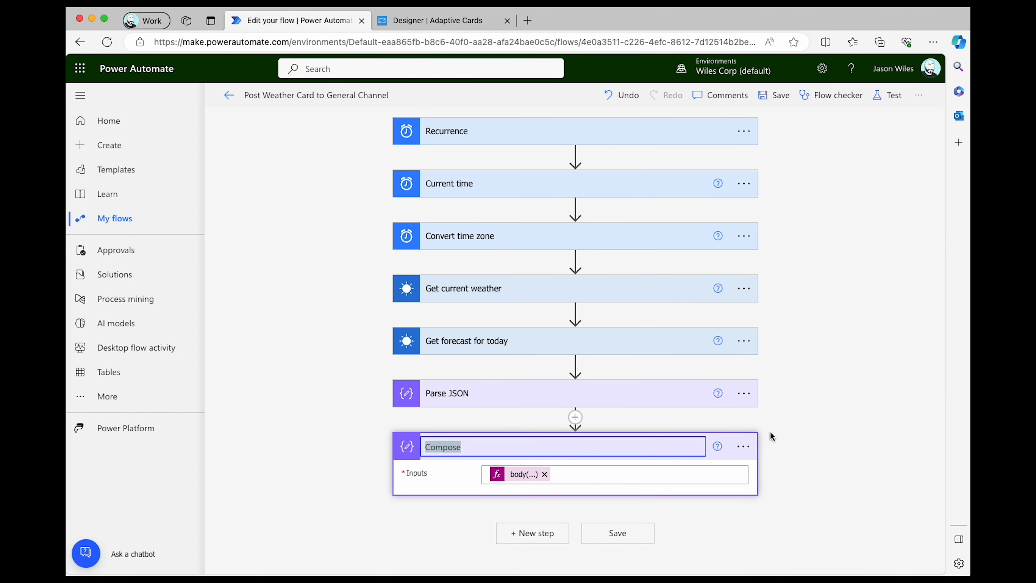
left_click(546, 445)
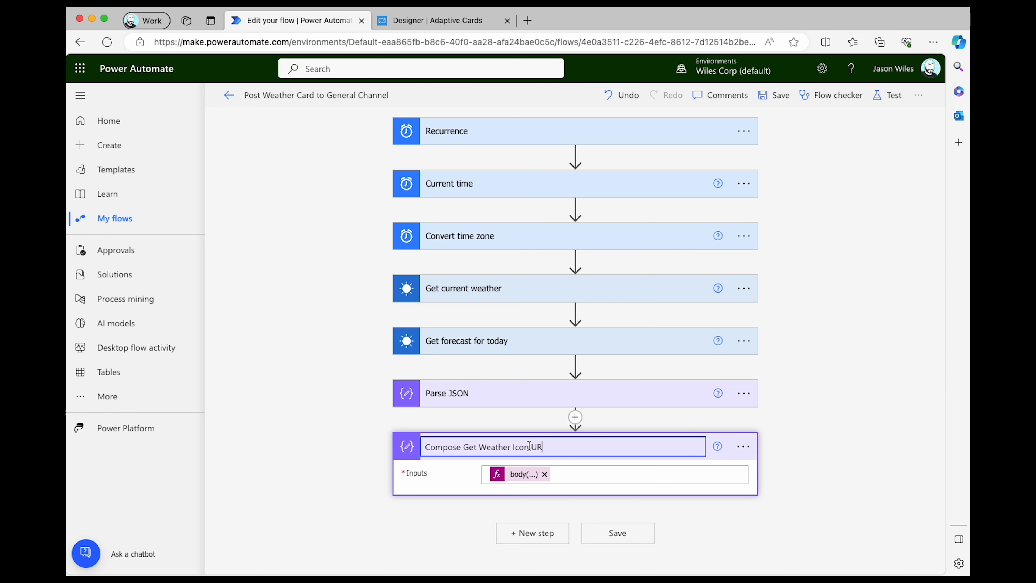
left_click(644, 527)
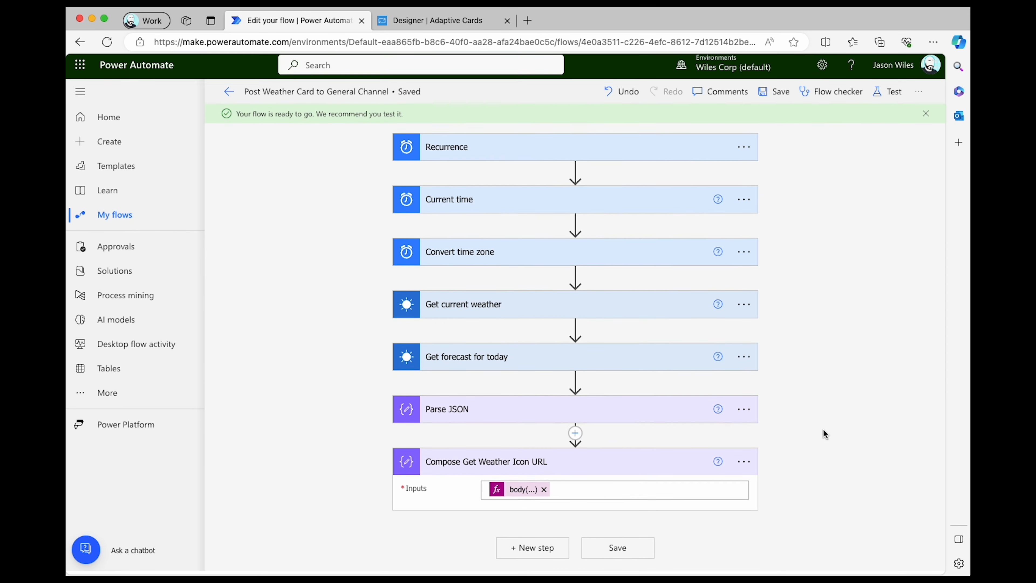
Add the Microsoft Teams action "Post card in a chat or channel" after the icon URL Compose action.
left_click(545, 553)
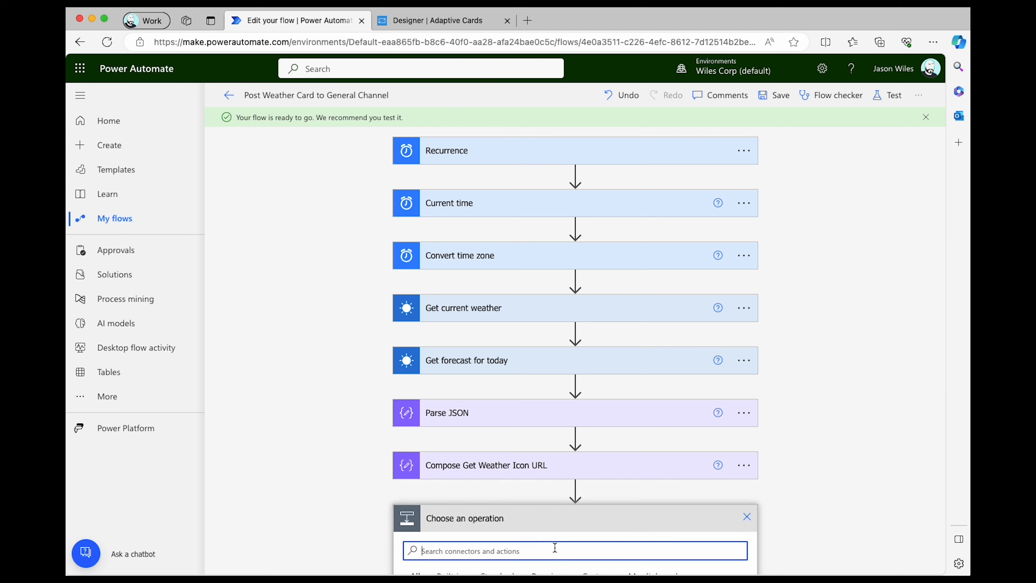
type("p")
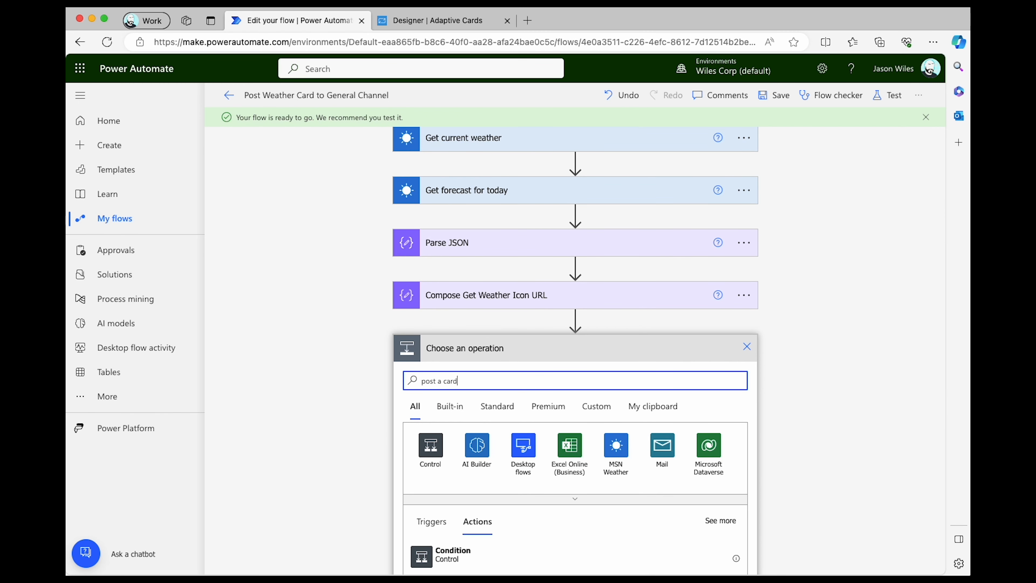
type("ost a card")
scroll(833, 501, "down", 4)
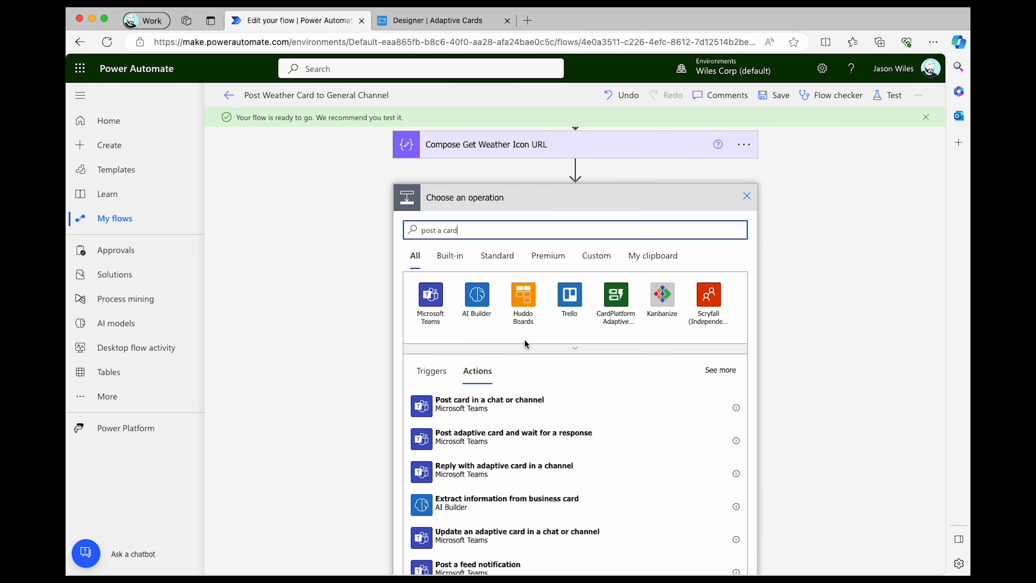
left_click(457, 410)
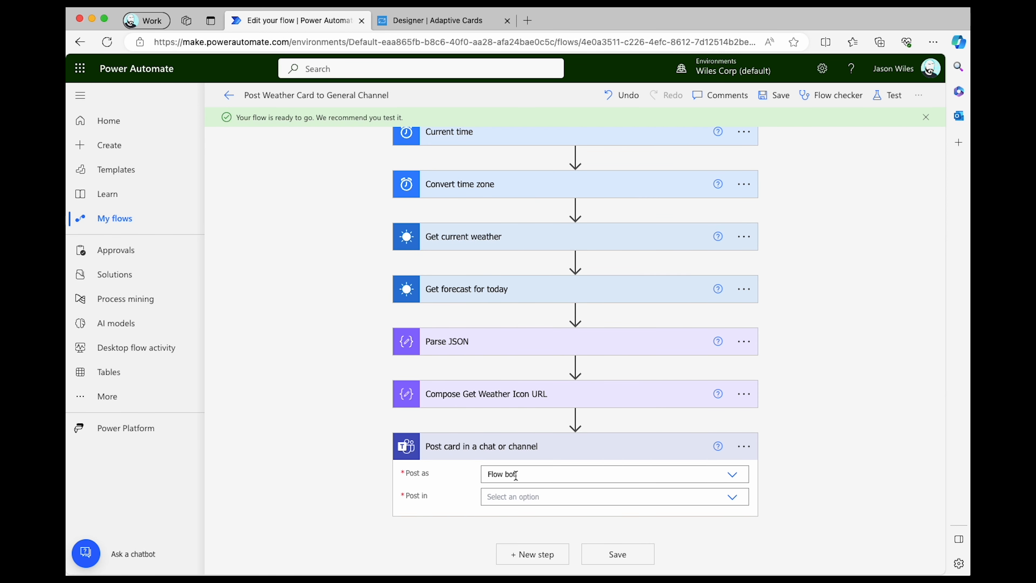
Set the card action to post in a Channel, with team Wiles and channel General.
left_click(571, 495)
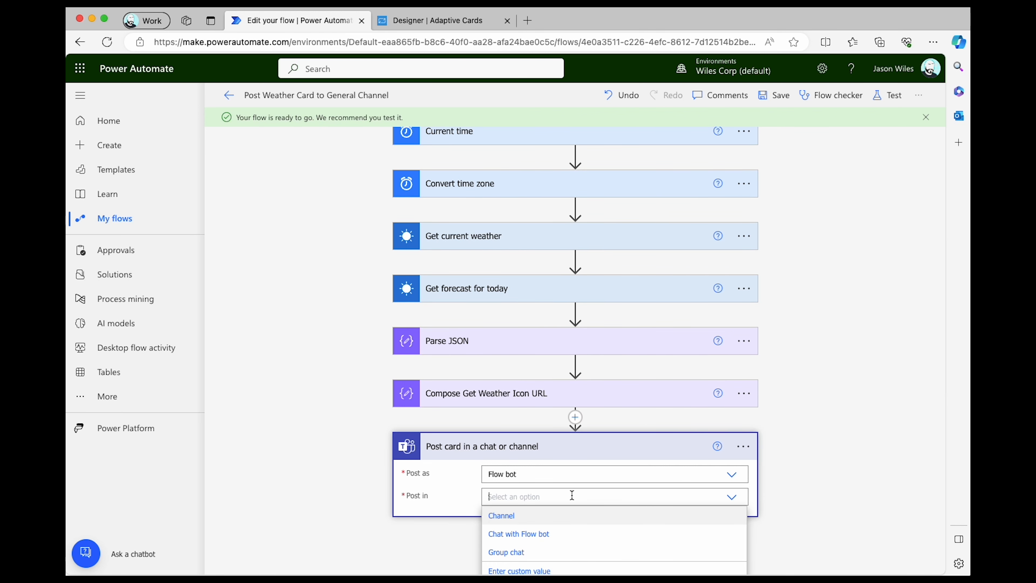
left_click(565, 517)
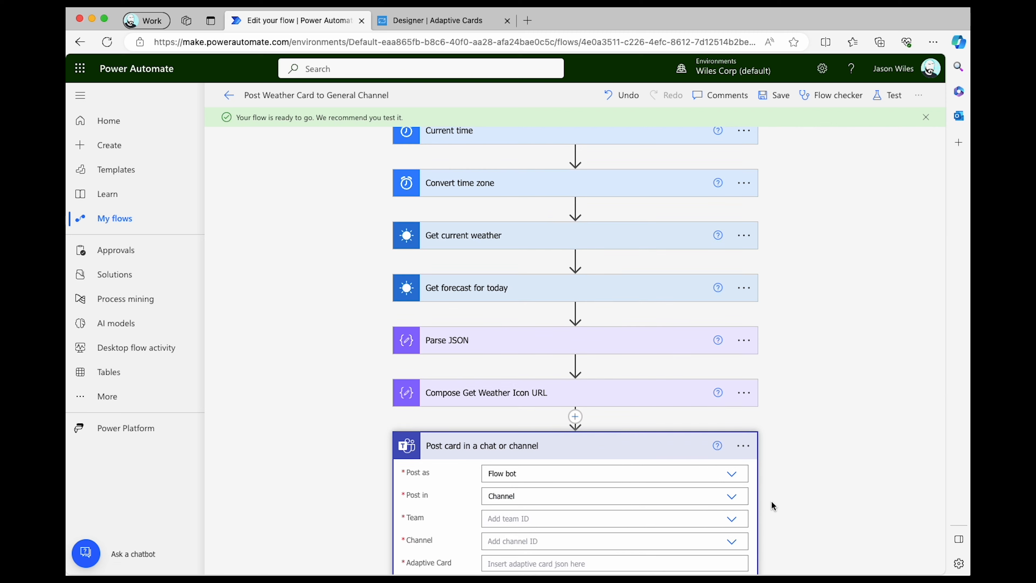
scroll(771, 500, "down", 2)
left_click(672, 428)
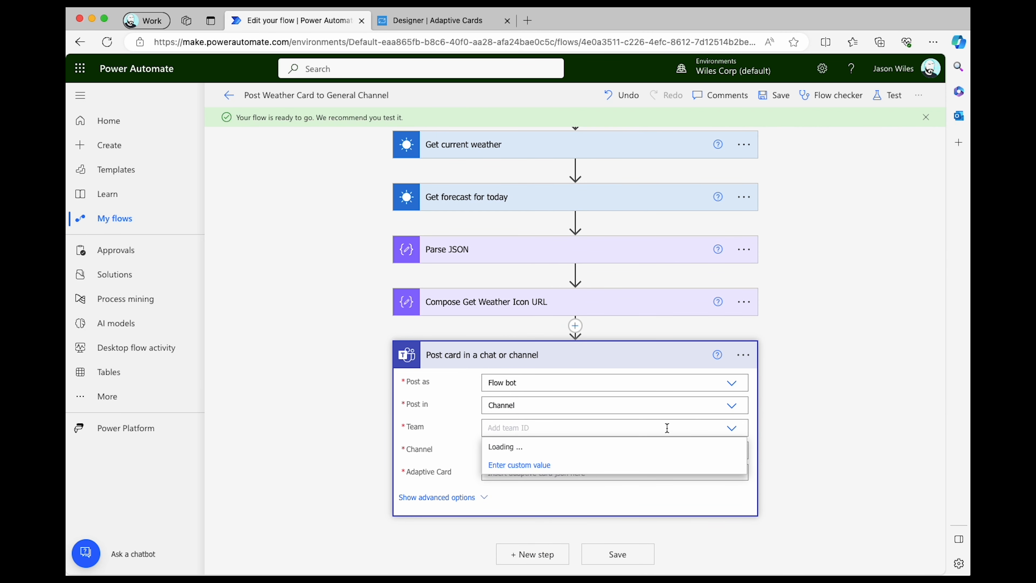
left_click(551, 464)
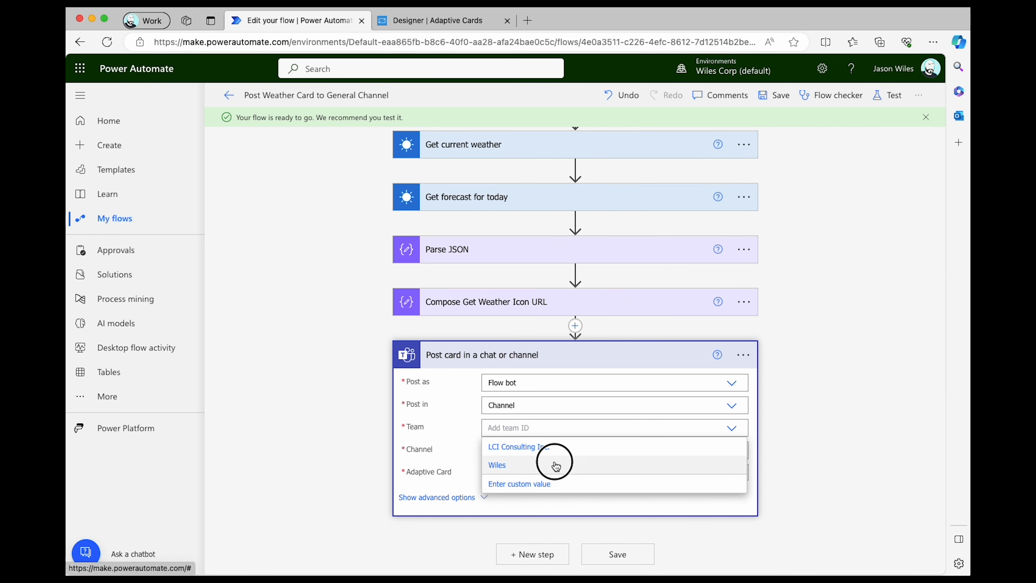
left_click(618, 450)
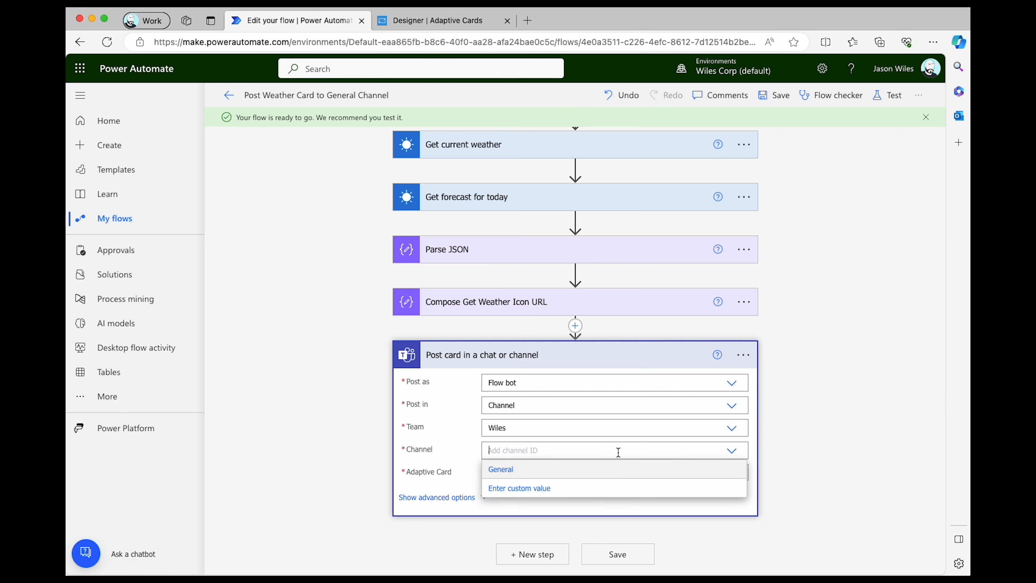
left_click(618, 469)
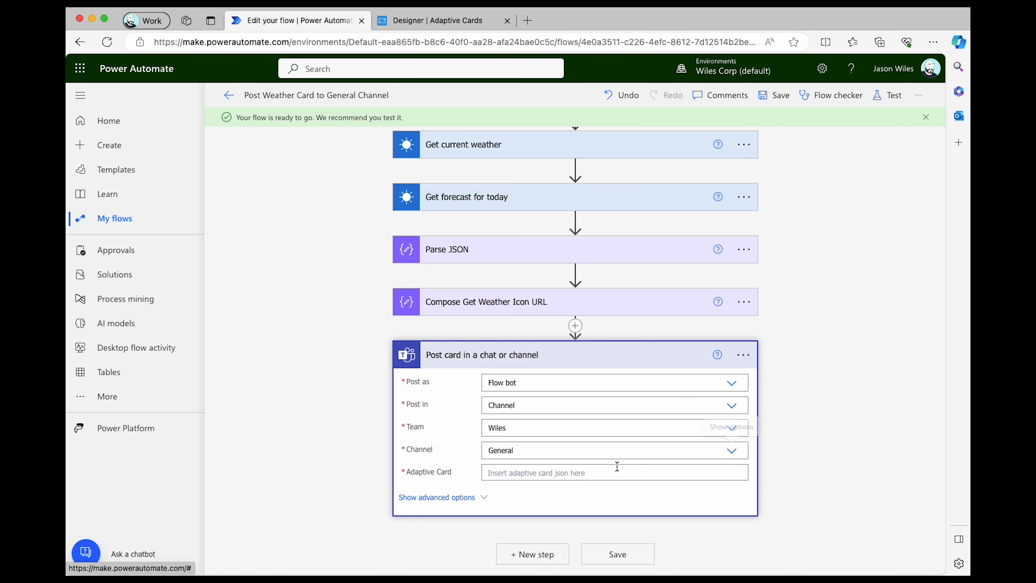
left_click(539, 473)
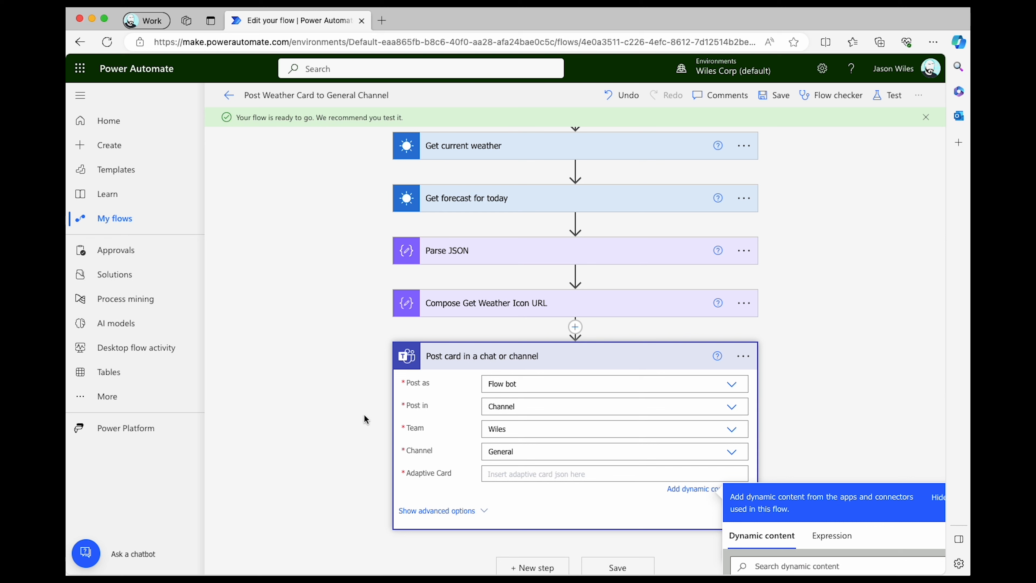
Open adaptivecards.io in a new browser tab and go to its card Designer.
left_click(382, 20)
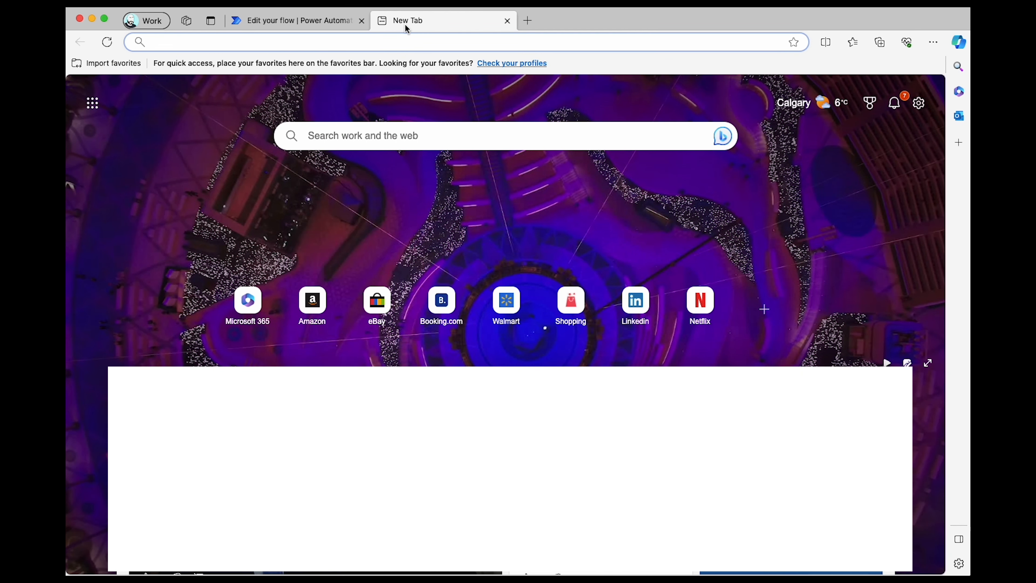
type("adaptivecards.io")
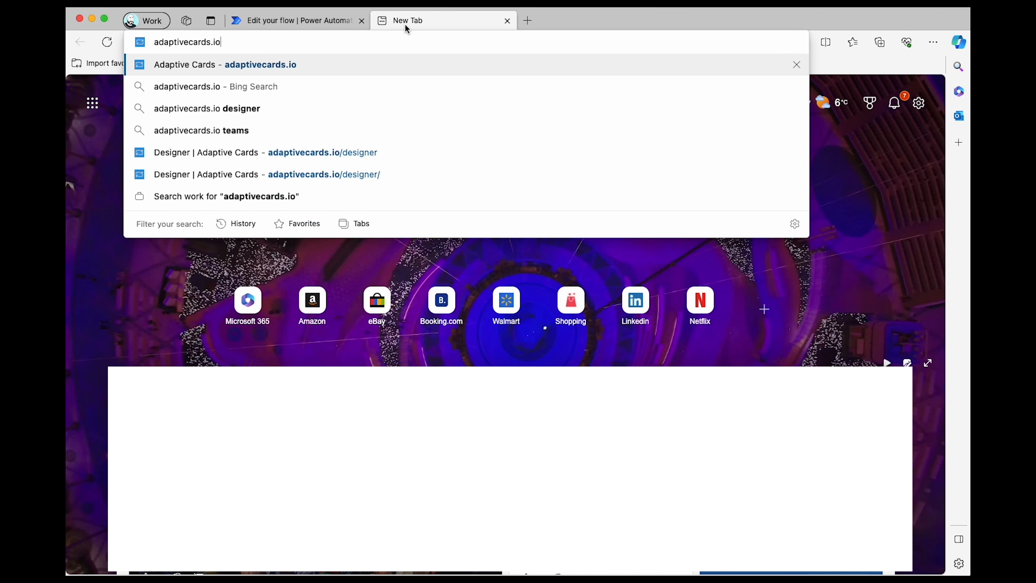
key("Return")
left_click(525, 72)
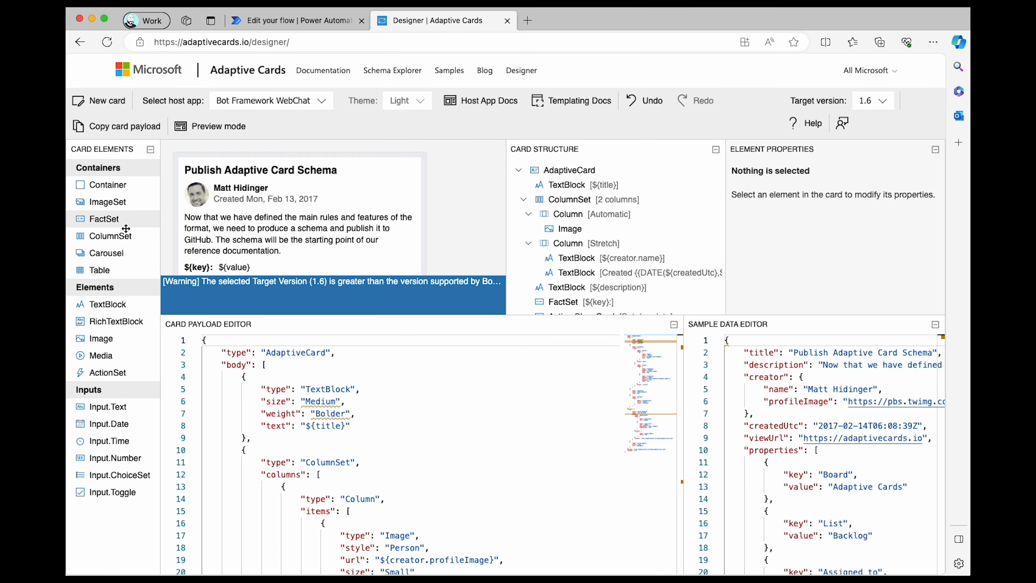
Create a new card from the "Weather compact" sample.
left_click(99, 101)
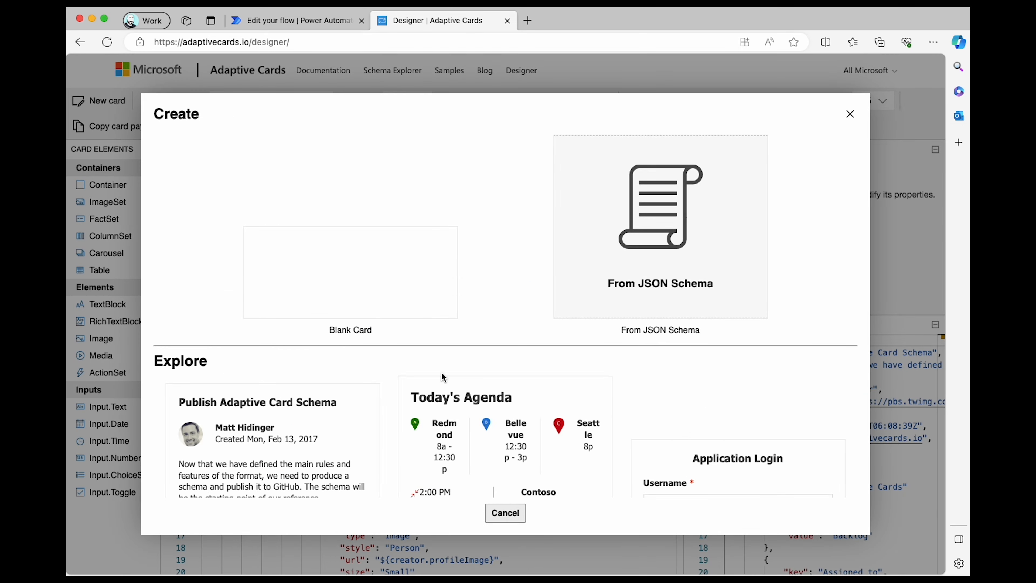
scroll(632, 380, "down", 10)
scroll(628, 414, "down", 20)
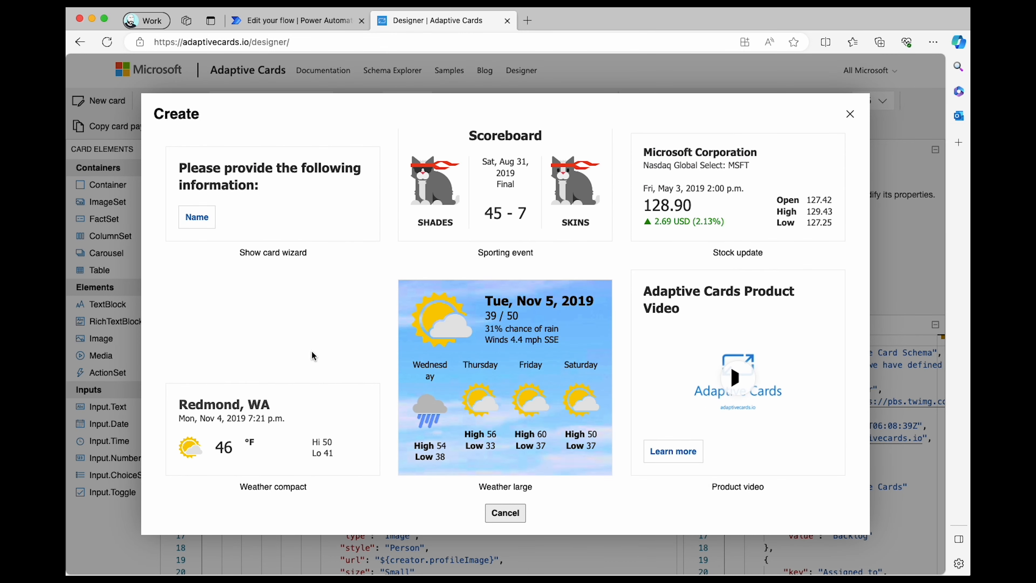
left_click(259, 461)
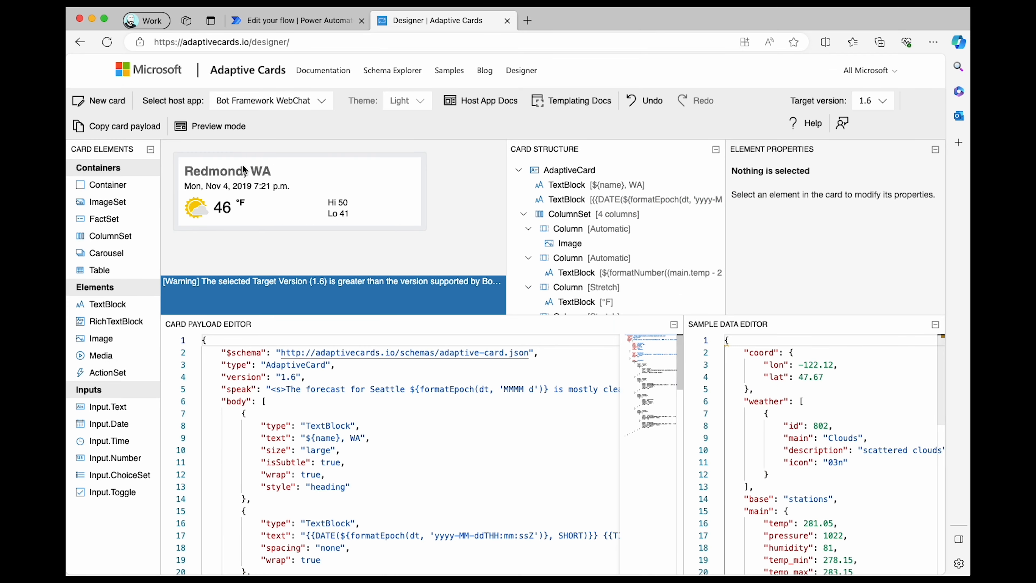
Set the card's host app to Microsoft Teams and its target version to 1.4.
left_click(253, 100)
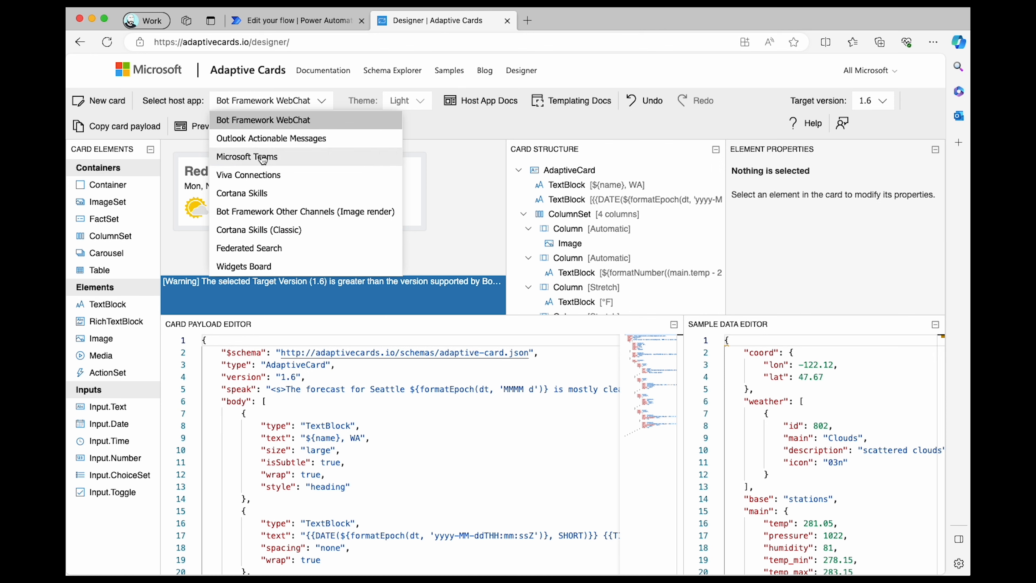
left_click(262, 156)
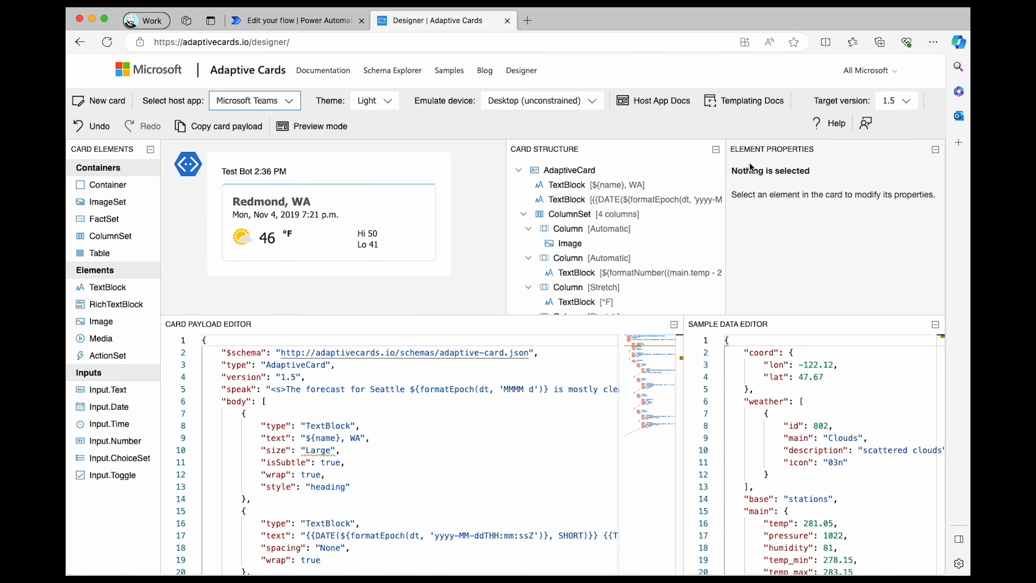
left_click(895, 100)
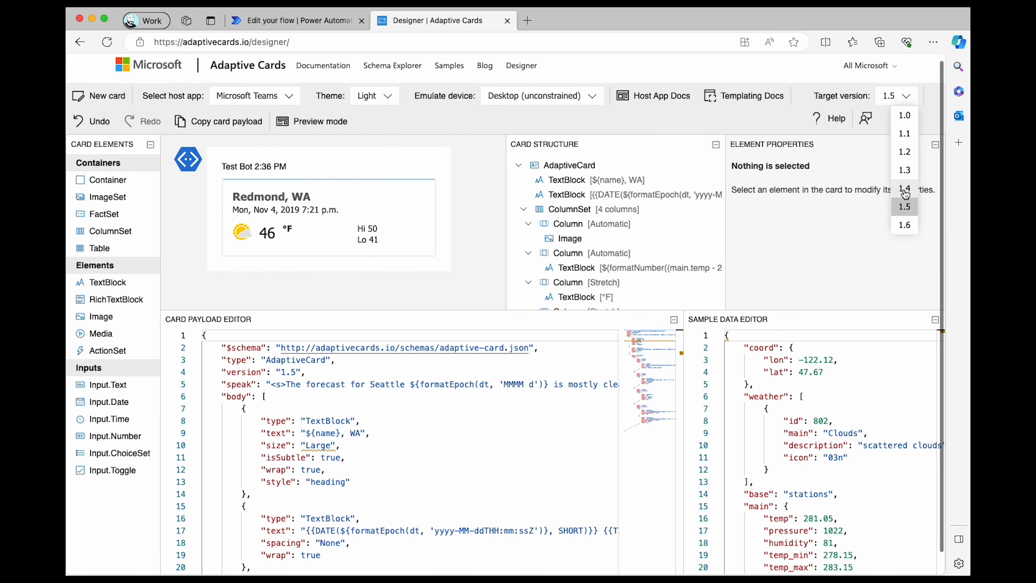
left_click(905, 191)
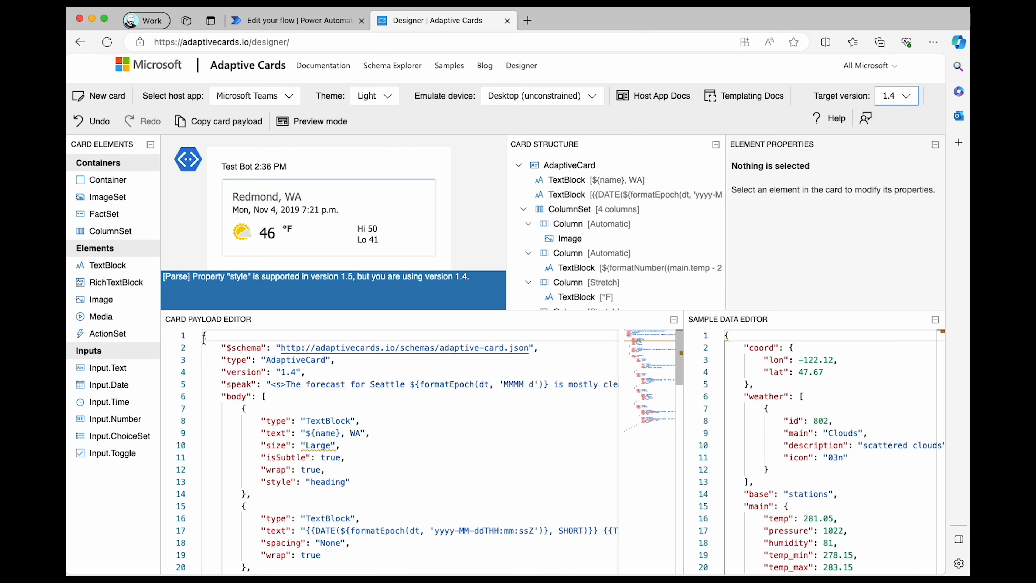
Copy the whole card payload JSON and paste it as the Adaptive Card of the Teams post action in the Power Automate flow.
left_click(213, 334)
left_click(220, 346)
left_click(203, 336)
scroll(202, 335, "right", 1)
scroll(241, 365, "left", 1)
left_click_drag(209, 342, 310, 577)
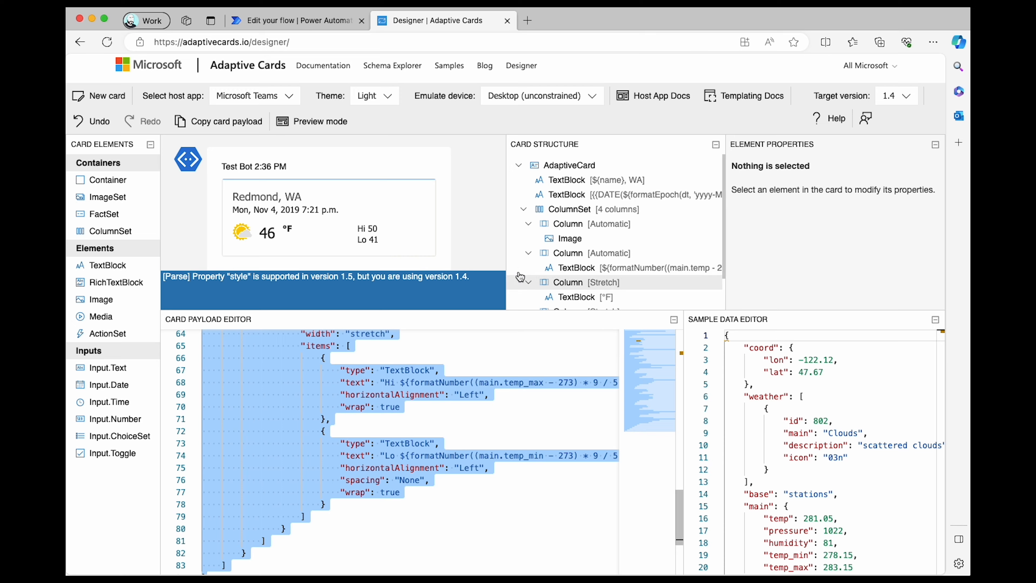
left_click(276, 22)
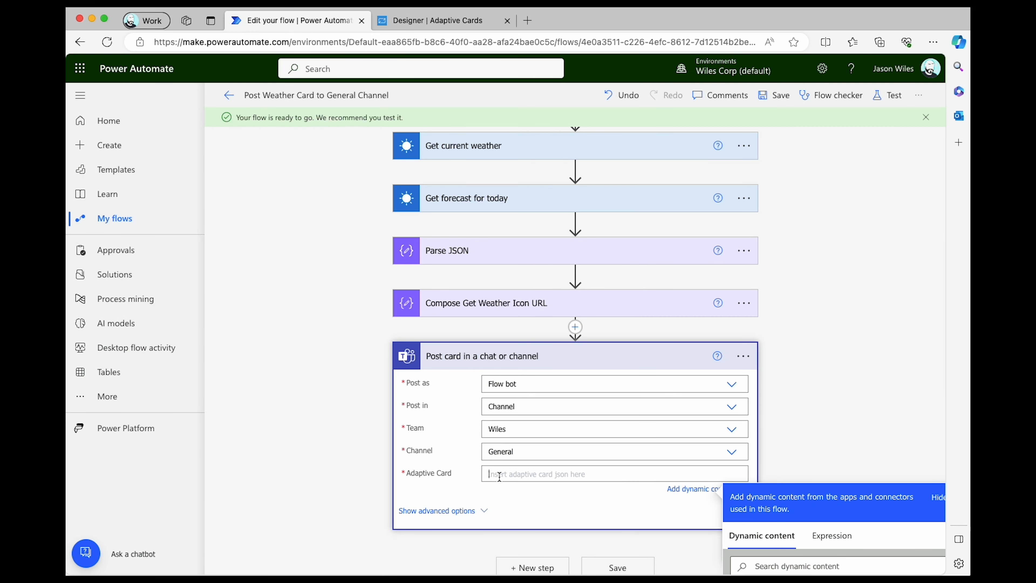
key("super+v")
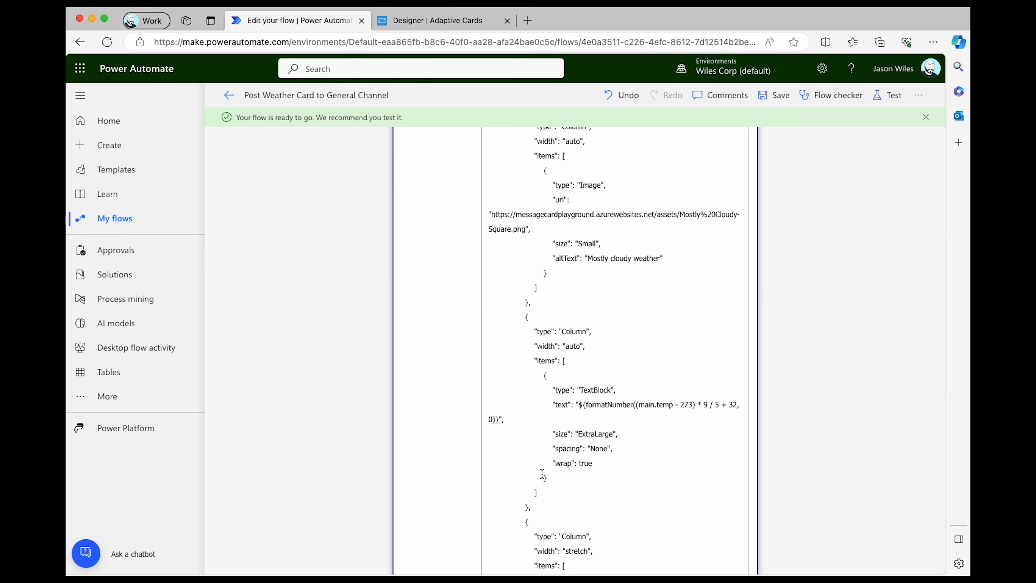
Replace "Seattle" in the card's "speak" text with the Location value from Get current weather.
scroll(763, 402, "up", 10)
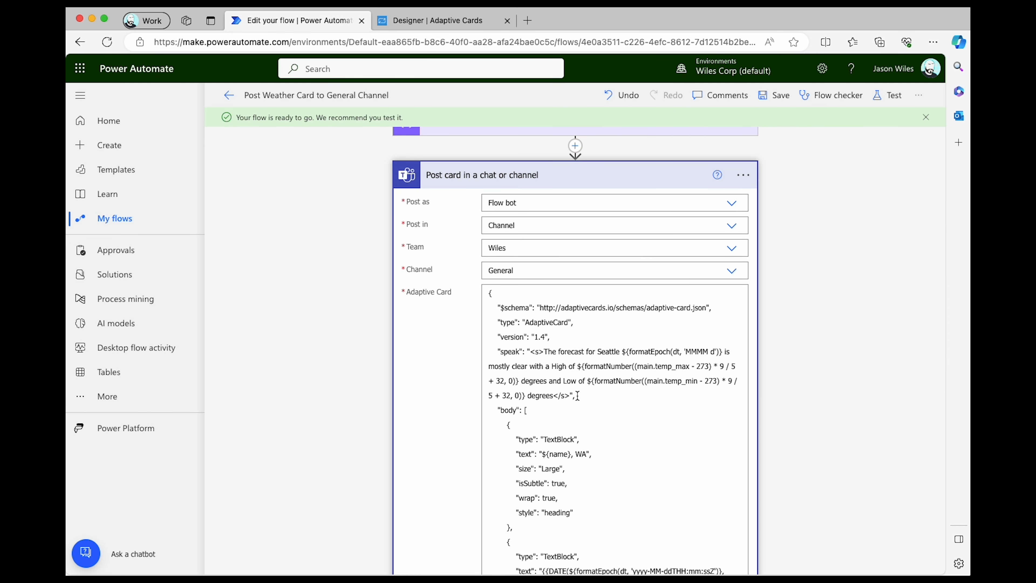
scroll(616, 359, "down", 4)
double_click(608, 206)
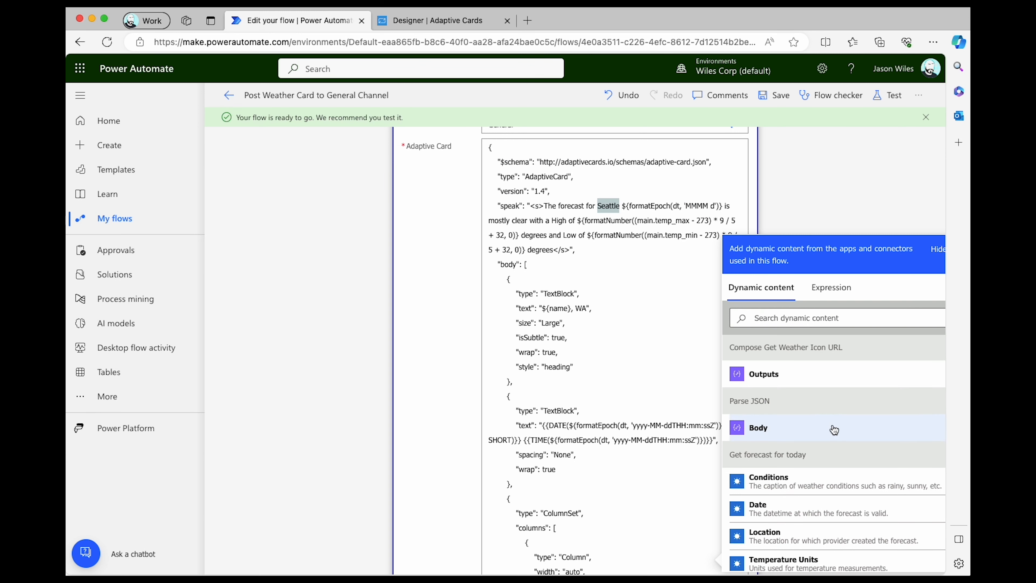
scroll(828, 429, "down", 2)
scroll(811, 428, "down", 10)
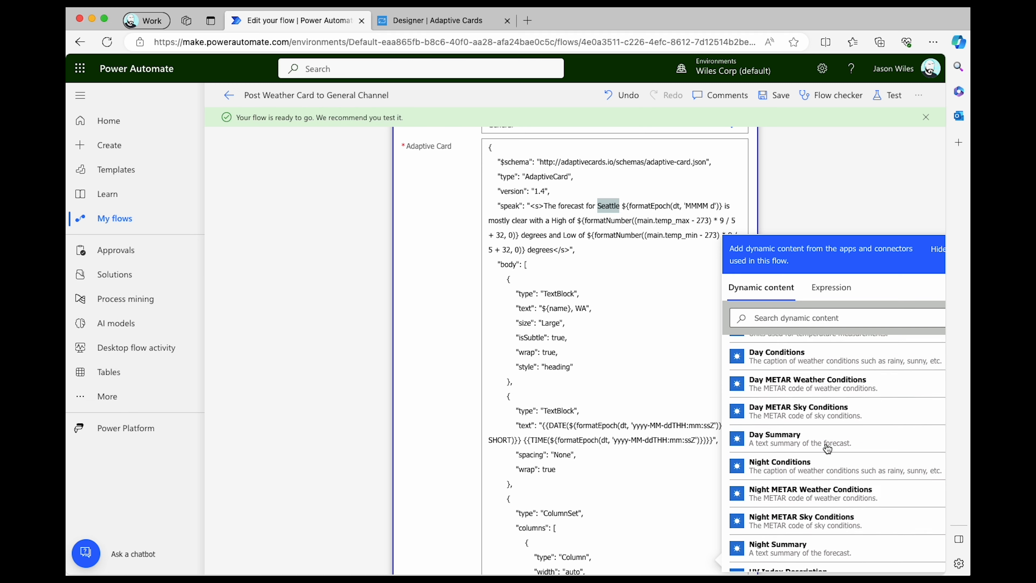
scroll(832, 452, "down", 15)
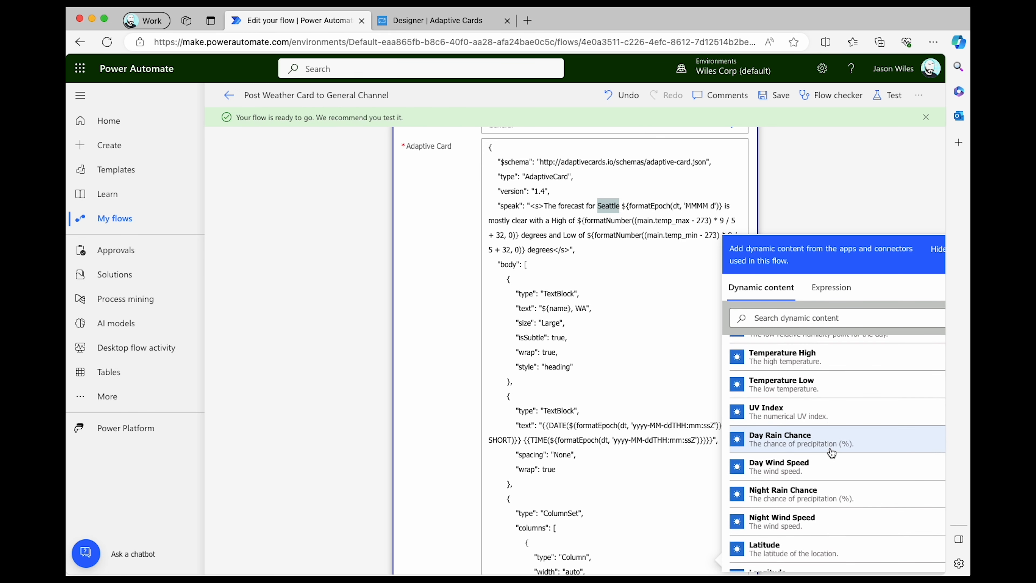
scroll(834, 452, "up", 3)
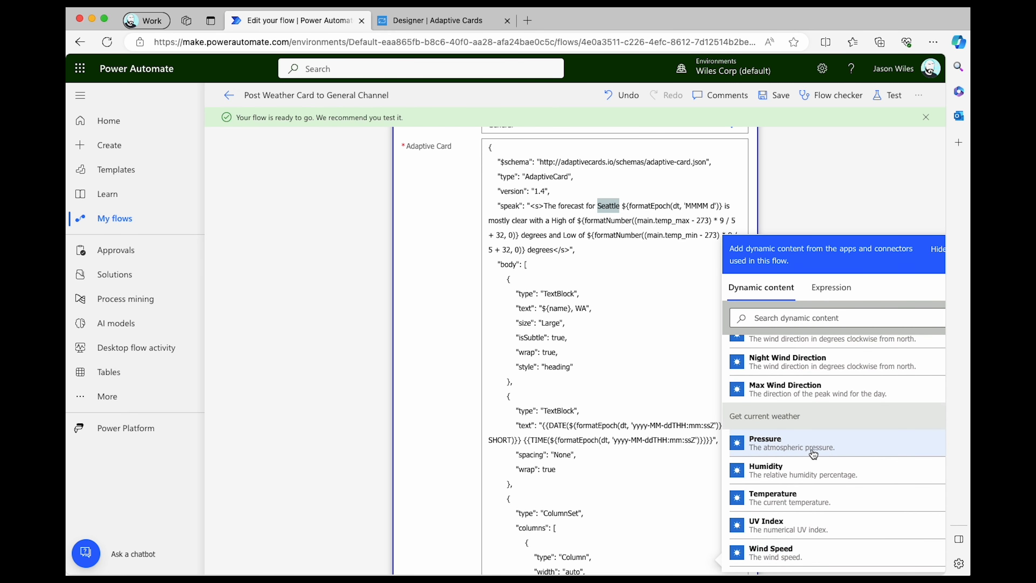
scroll(813, 508, "down", 3)
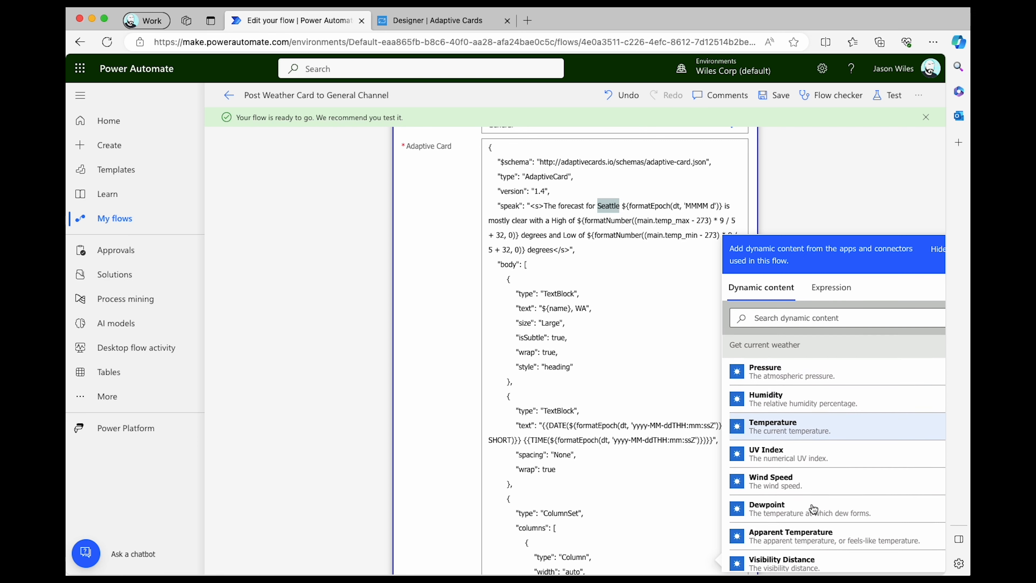
scroll(818, 508, "down", 5)
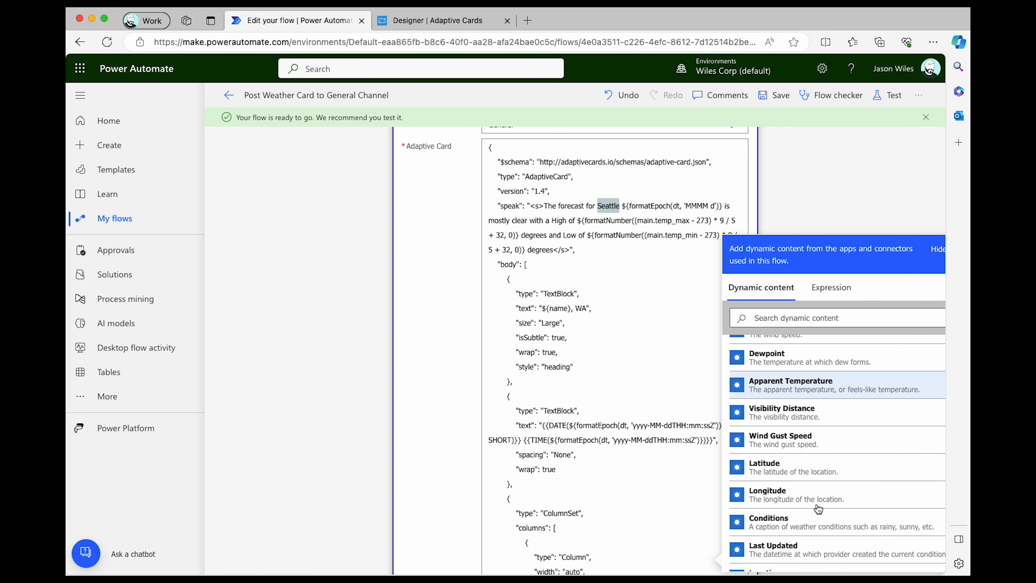
left_click(803, 506)
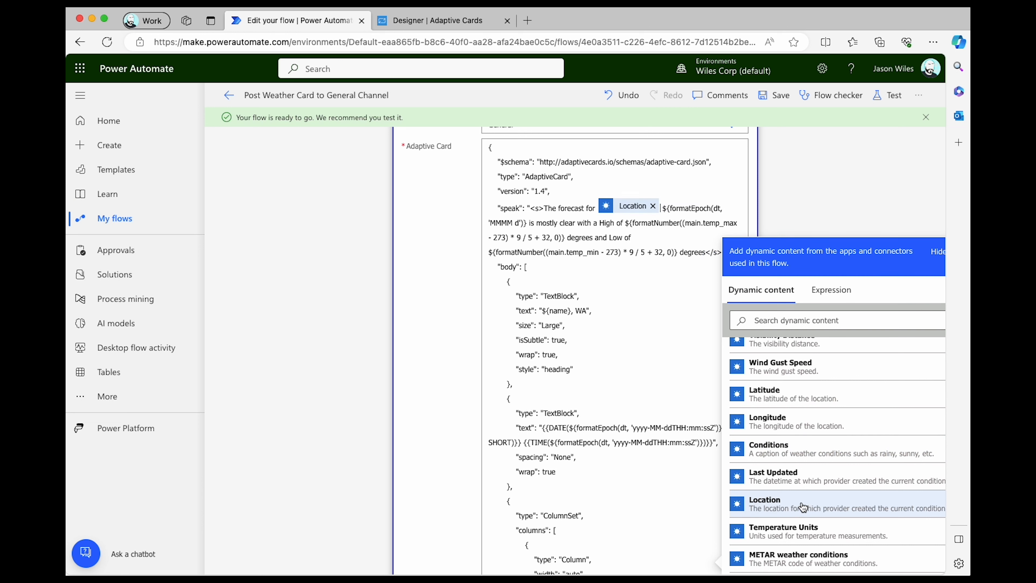
Replace the formatEpoch date expression in the "speak" text with Converted time from Convert time zone.
left_click(666, 212)
left_click_drag(665, 212, 527, 224)
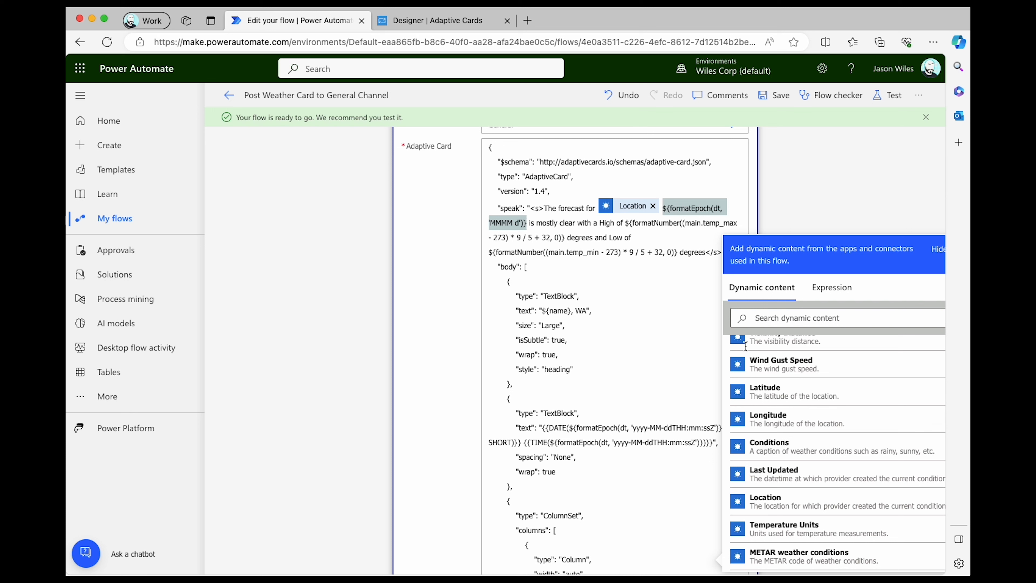
scroll(854, 406, "down", 8)
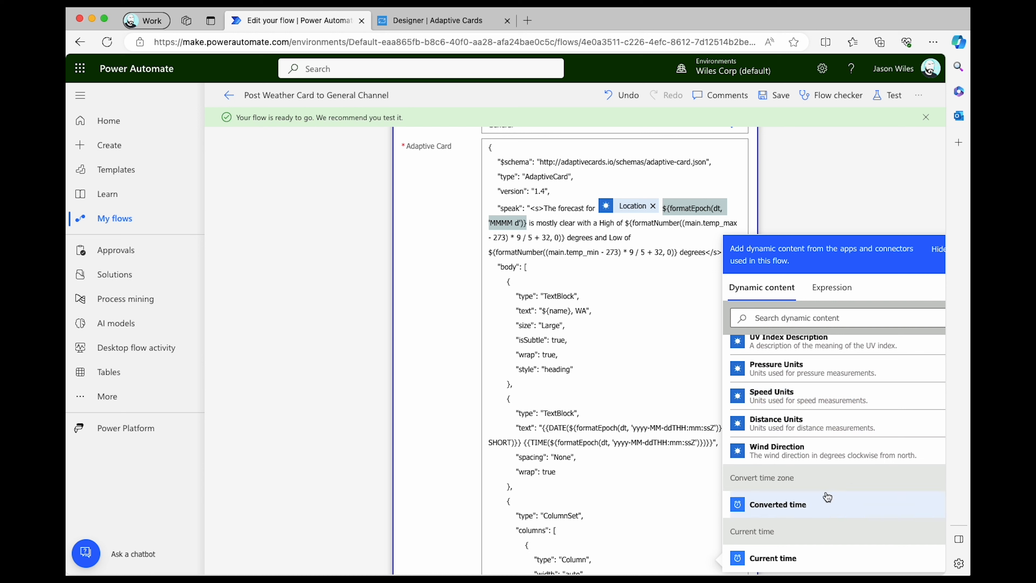
left_click(813, 508)
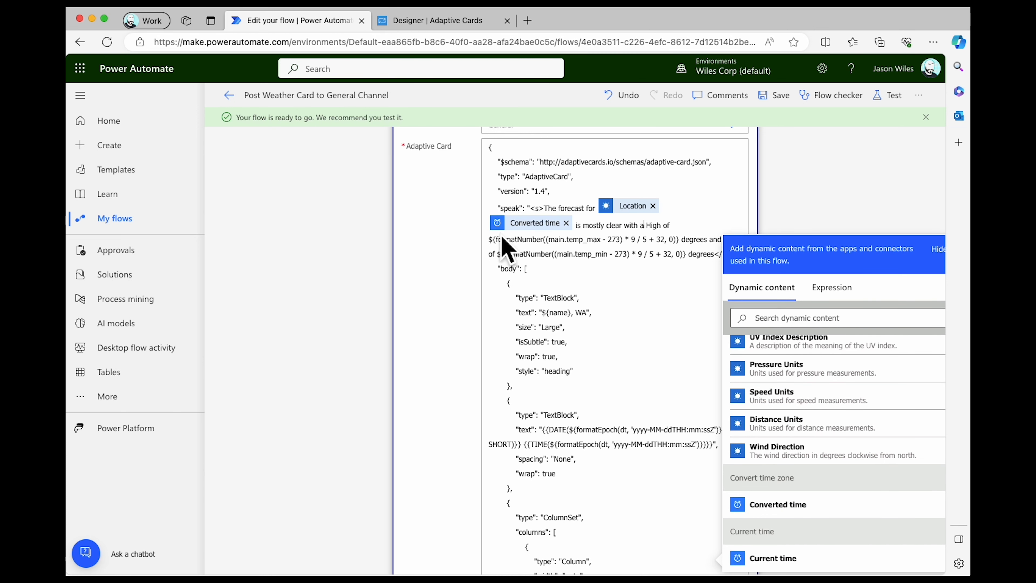
Replace the high and low temperature expressions in the "speak" text with Temperature High and Temperature Low from Get forecast for today.
left_click_drag(490, 239, 682, 241)
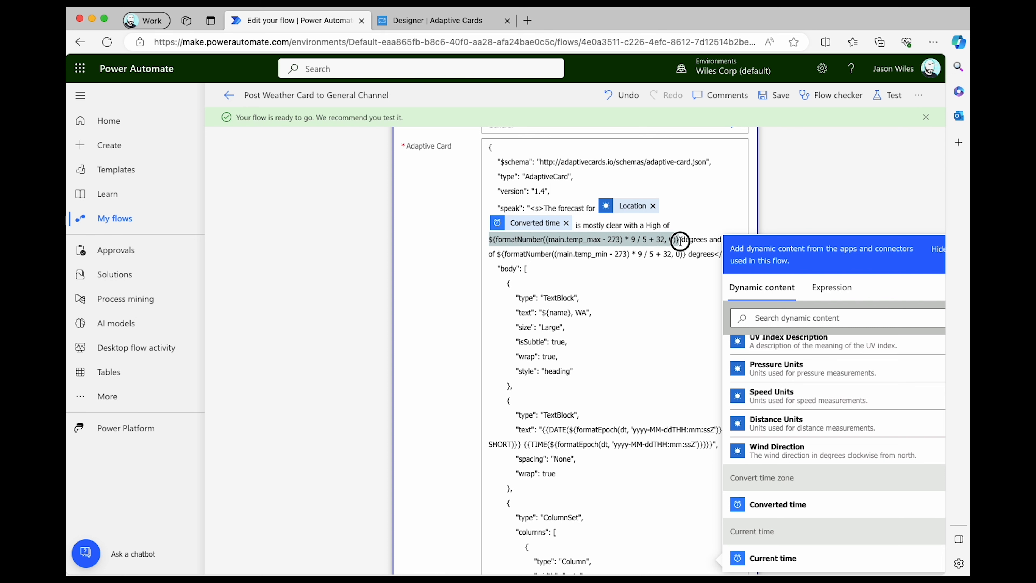
scroll(831, 417, "up", 10)
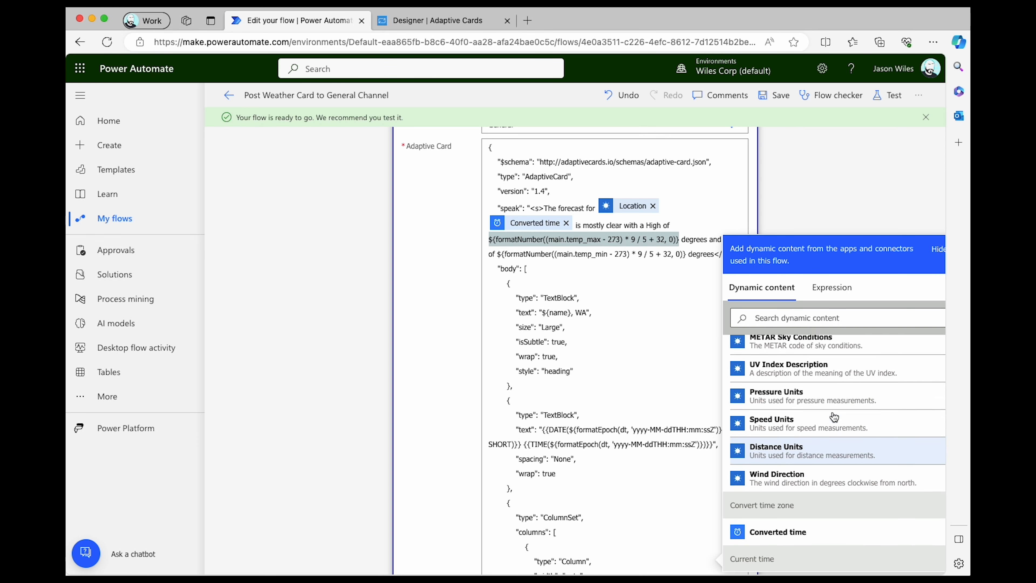
scroll(832, 412, "up", 10)
scroll(832, 412, "down", 20)
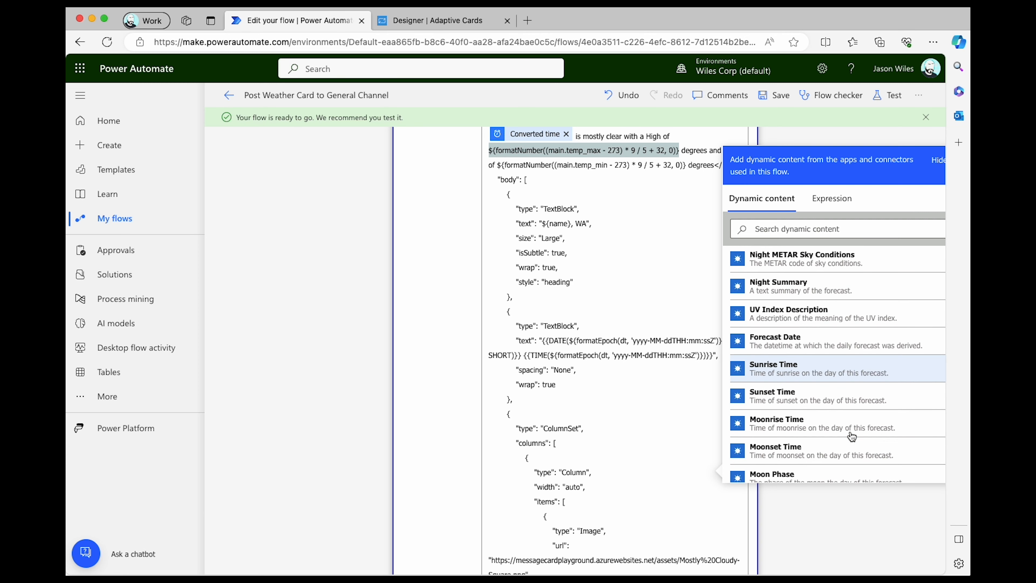
scroll(854, 436, "down", 7)
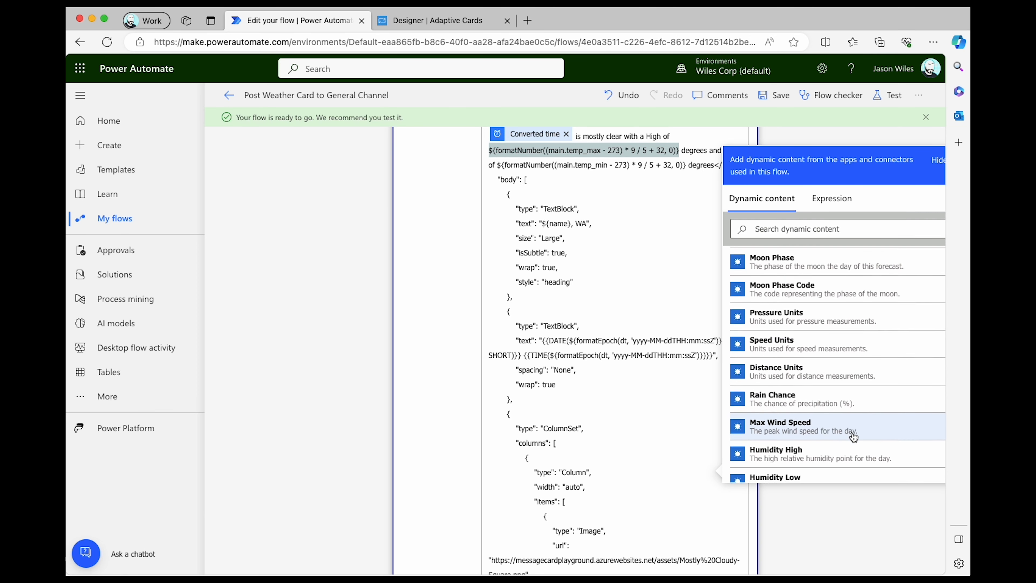
scroll(854, 436, "down", 2)
left_click(844, 363)
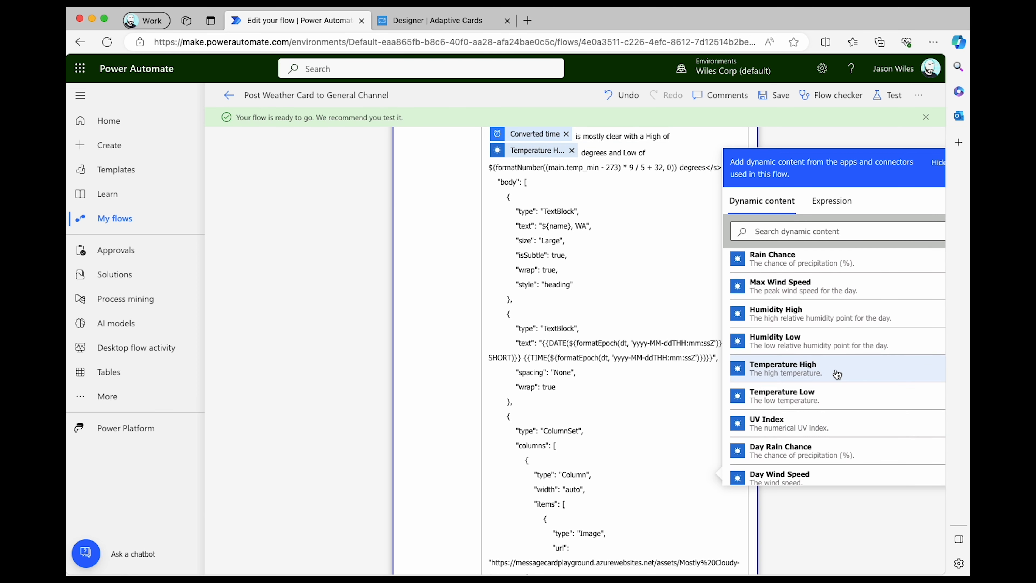
left_click_drag(678, 167, 489, 167)
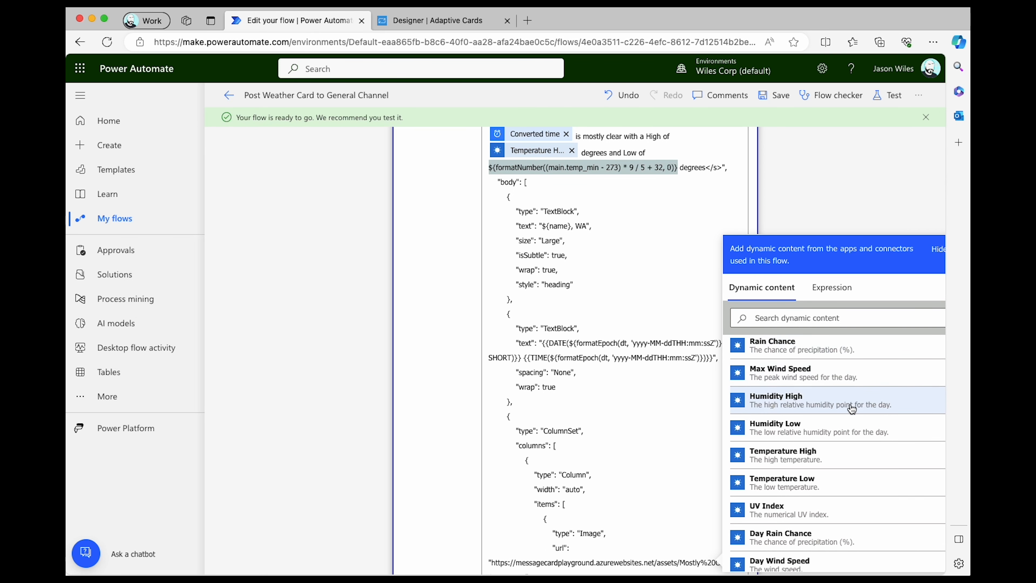
left_click(824, 484)
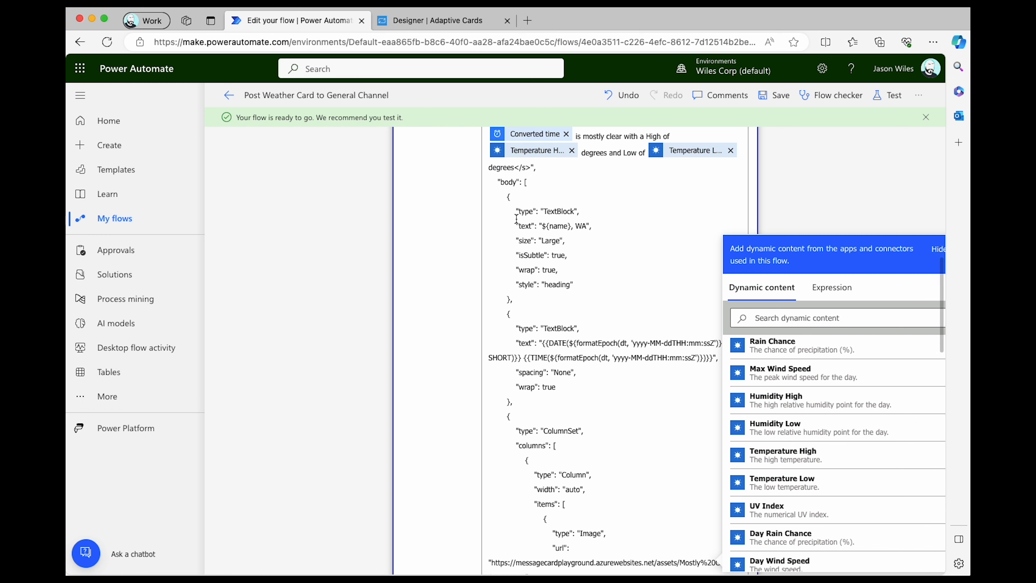
Replace "${name}, WA" in the heading TextBlock with the Location value from Get current weather.
scroll(566, 206, "up", 1)
left_click_drag(586, 238, 543, 238)
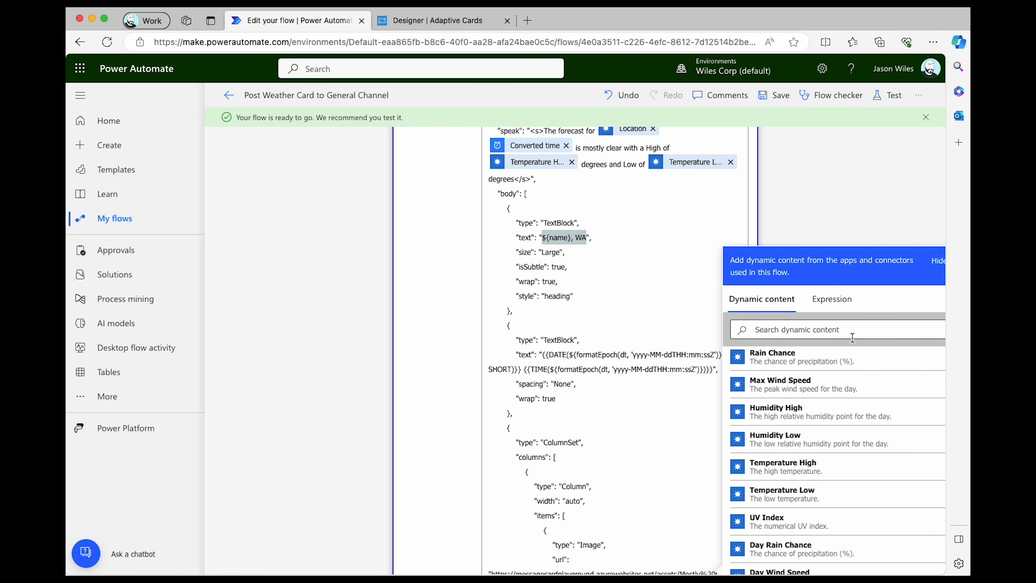
left_click(828, 329)
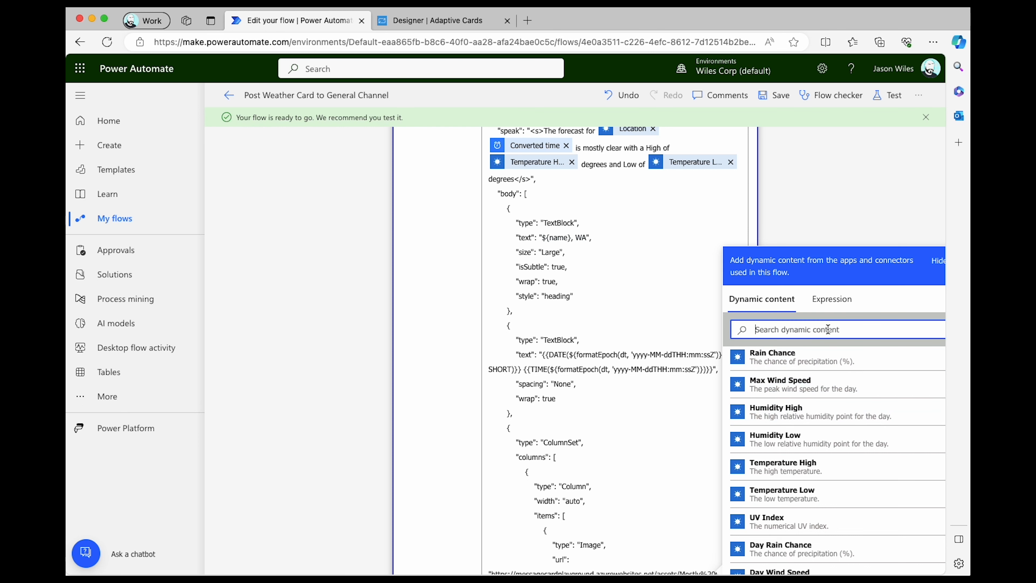
type("locatio")
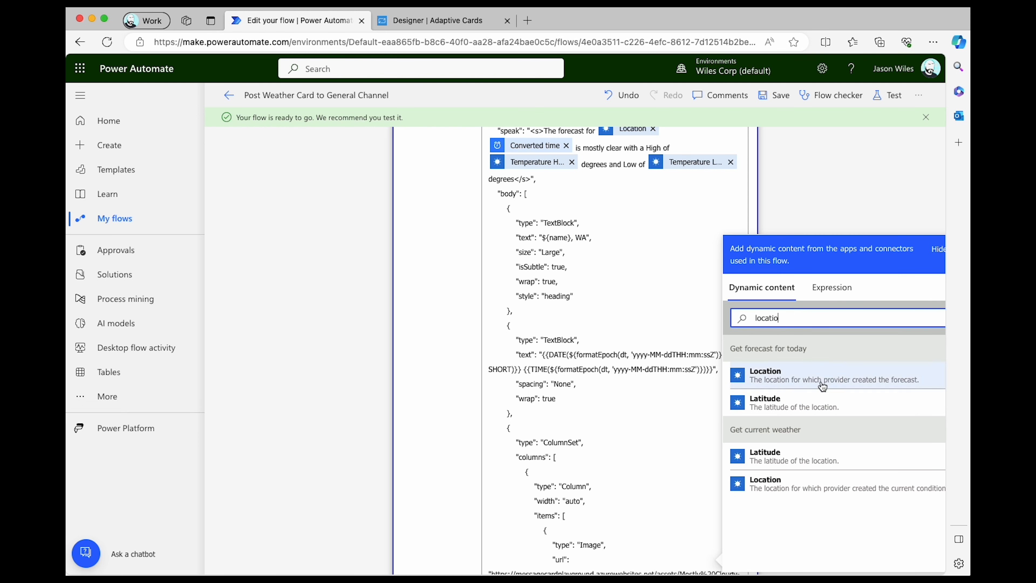
left_click(810, 486)
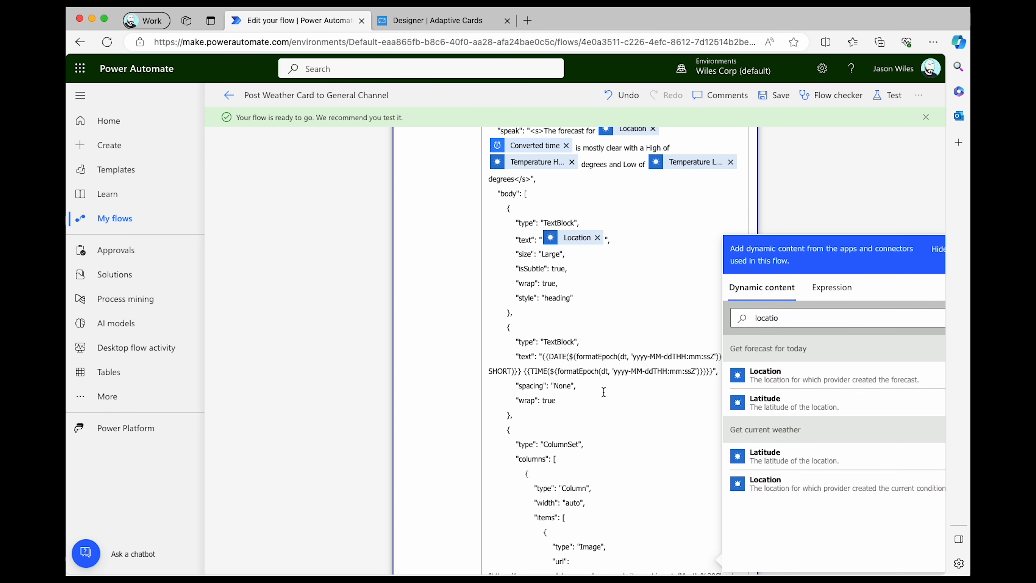
Replace the DATE and TIME expressions in the second TextBlock with Converted time from Convert time zone.
scroll(605, 385, "down", 3)
left_click_drag(541, 283, 711, 297)
left_click(816, 243)
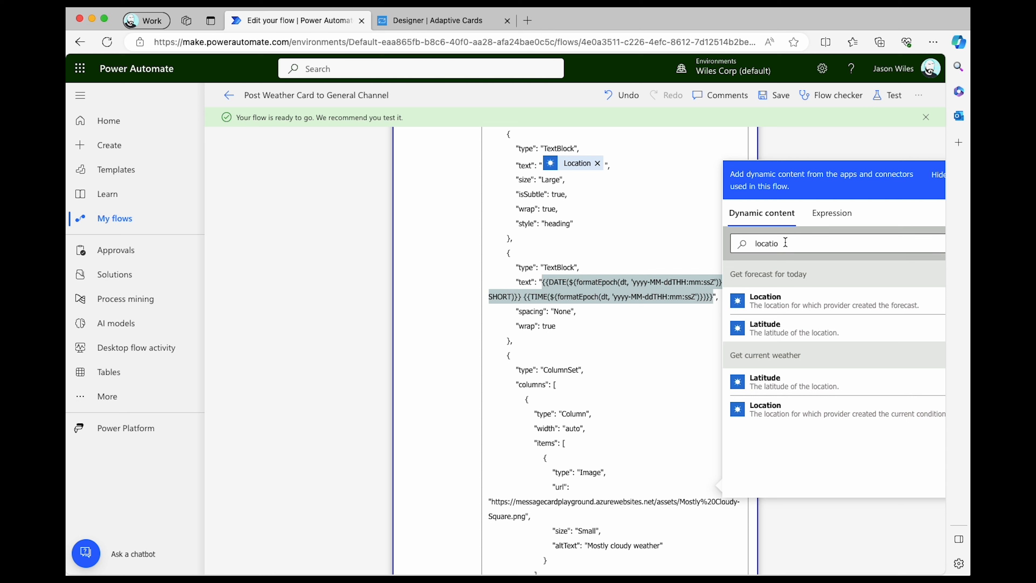
key("super+a")
key("BackSpace")
type("conv")
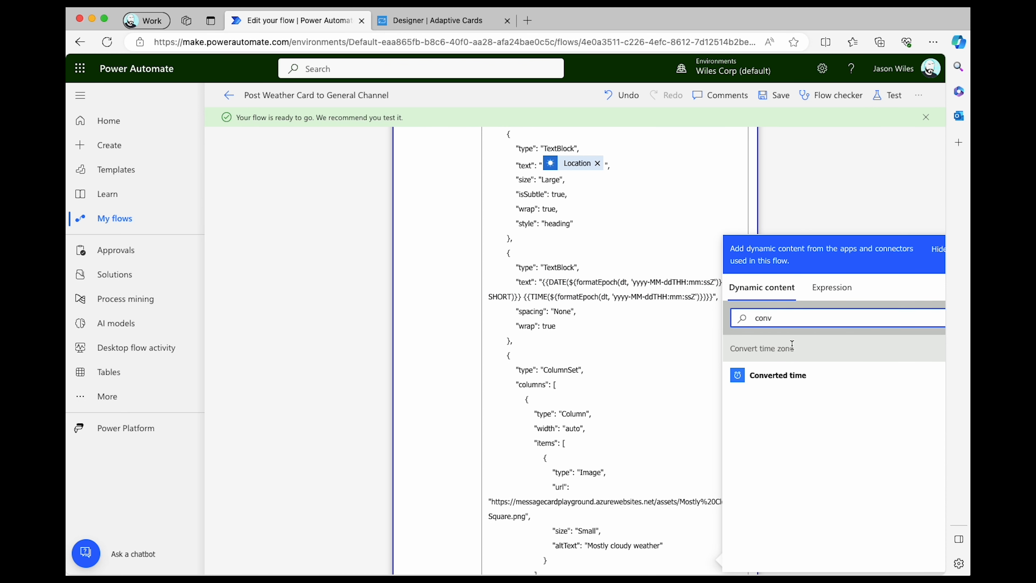
left_click(782, 378)
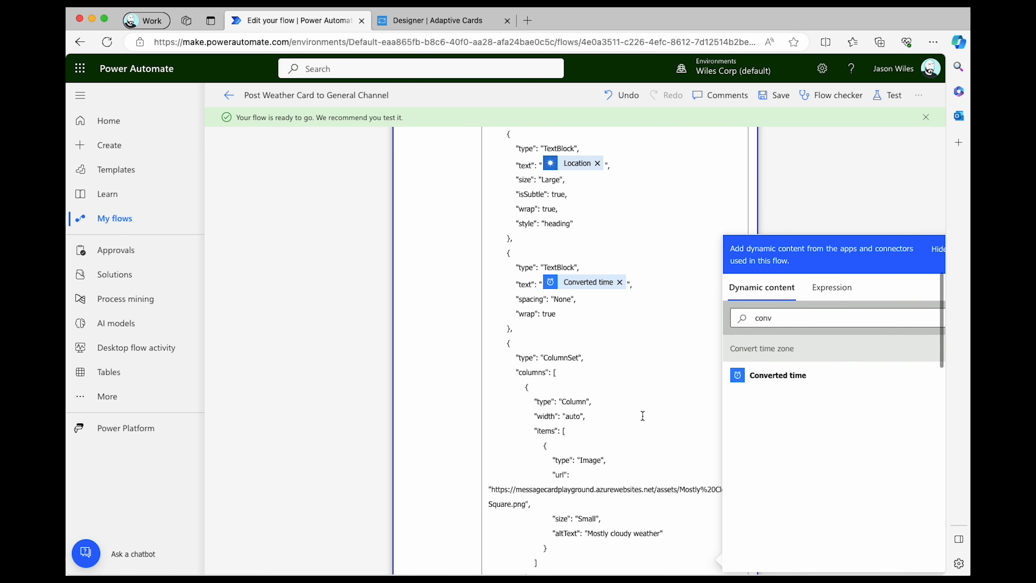
Replace the Image element's sample URL with Outputs from Compose Get Weather Icon URL.
scroll(652, 435, "down", 4)
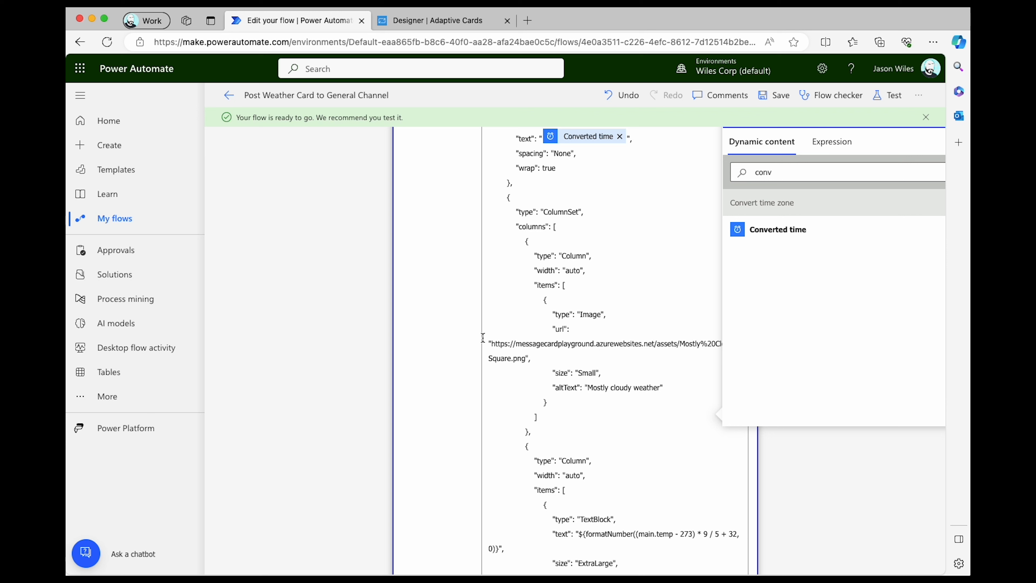
left_click_drag(492, 344, 526, 358)
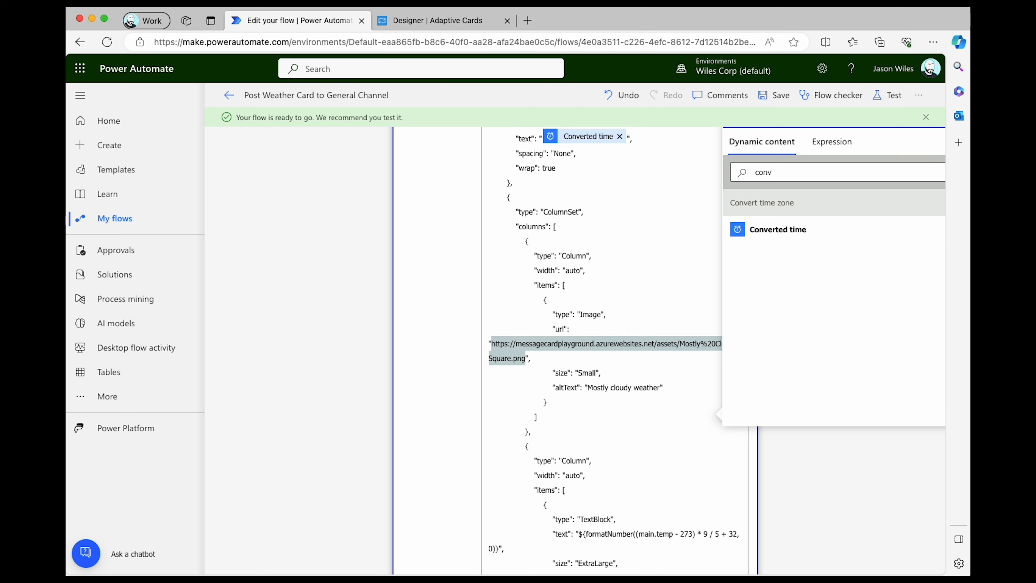
double_click(781, 169)
key("BackSpace")
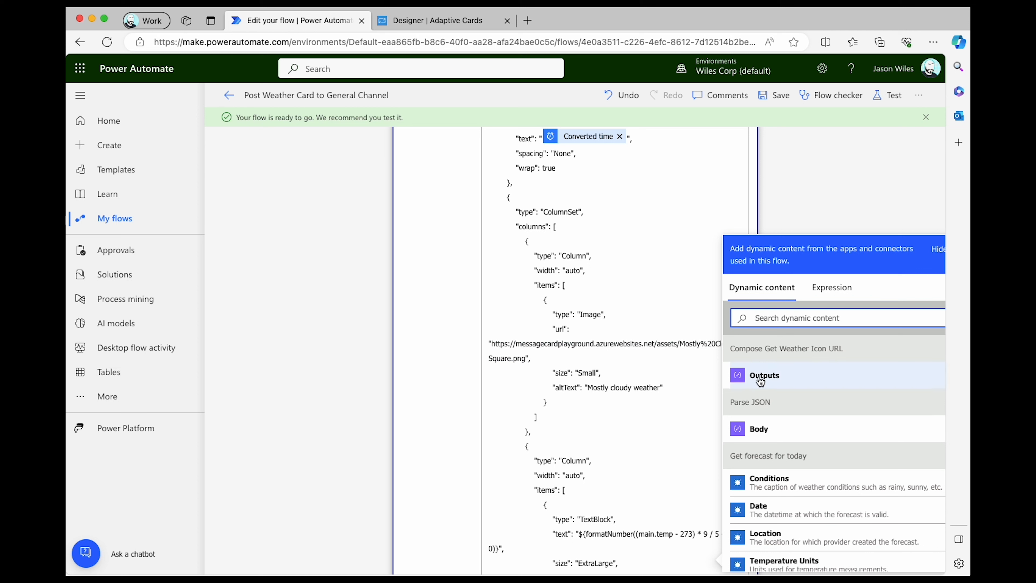
left_click(800, 372)
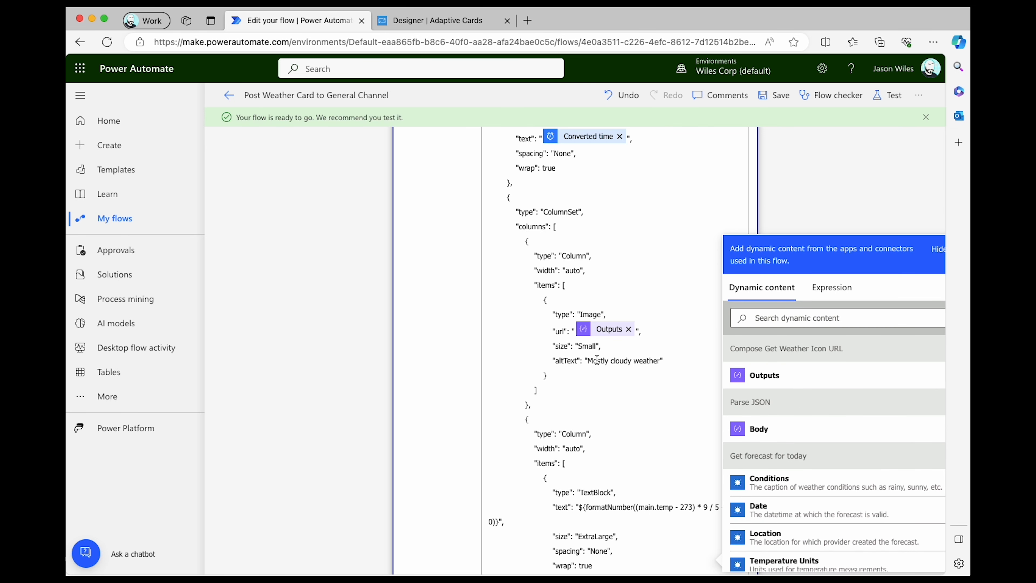
Replace the image's "Mostly cloudy weather" alt text with the Conditions value from Get current weather.
left_click_drag(601, 362, 639, 360)
left_click(795, 318)
type("cond")
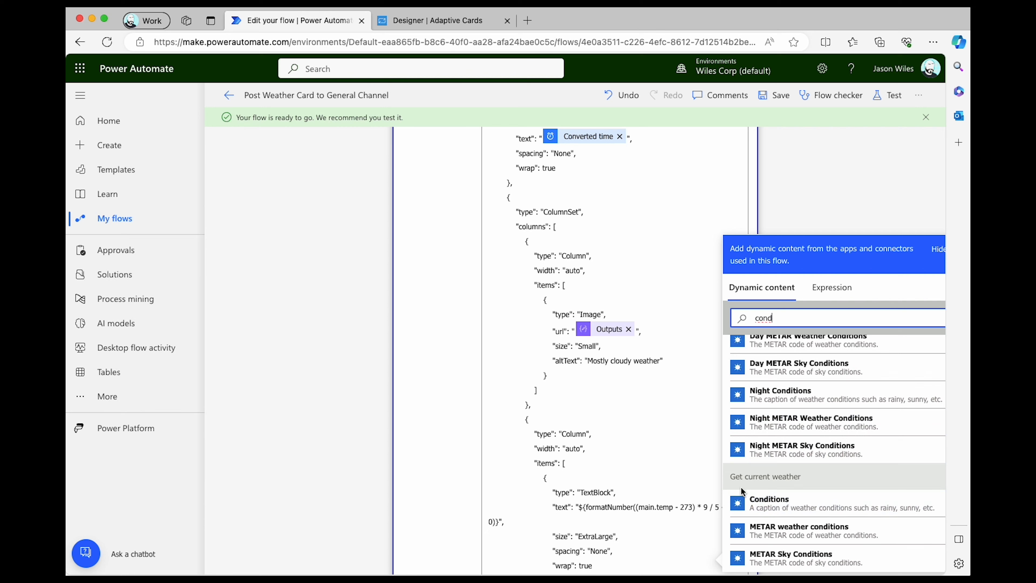
left_click(783, 499)
Replace the ExtraLarge TextBlock's main.temp expression with Temperature from Get current weather, and change the adjacent unit text to °C.
scroll(573, 450, "down", 5)
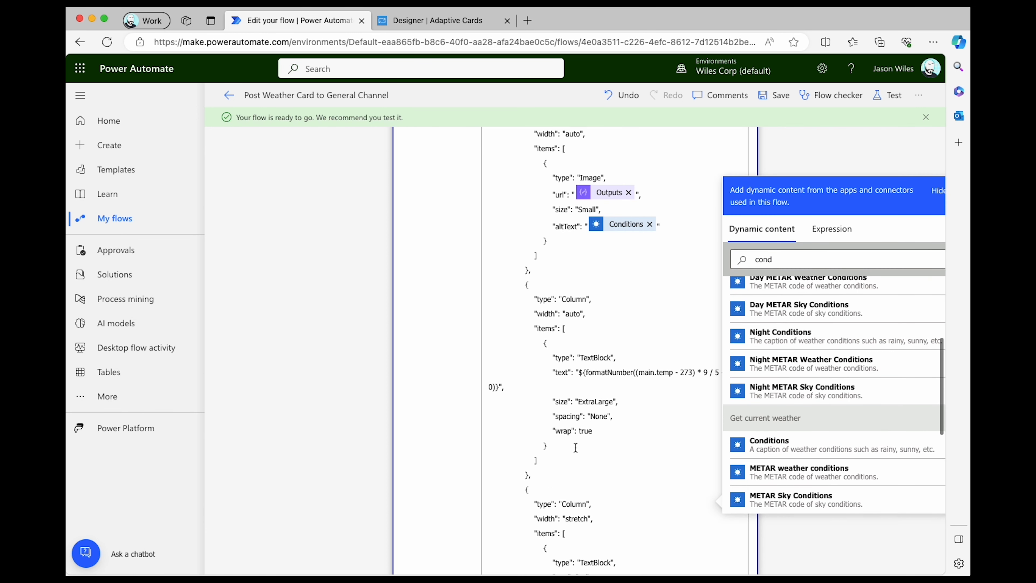
scroll(610, 420, "right", 2)
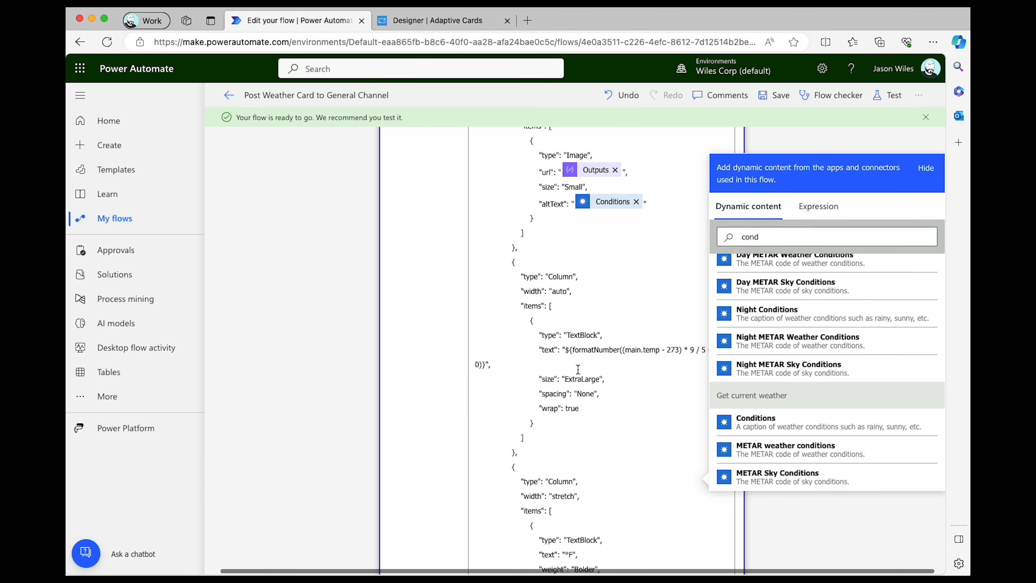
left_click_drag(565, 351, 486, 368)
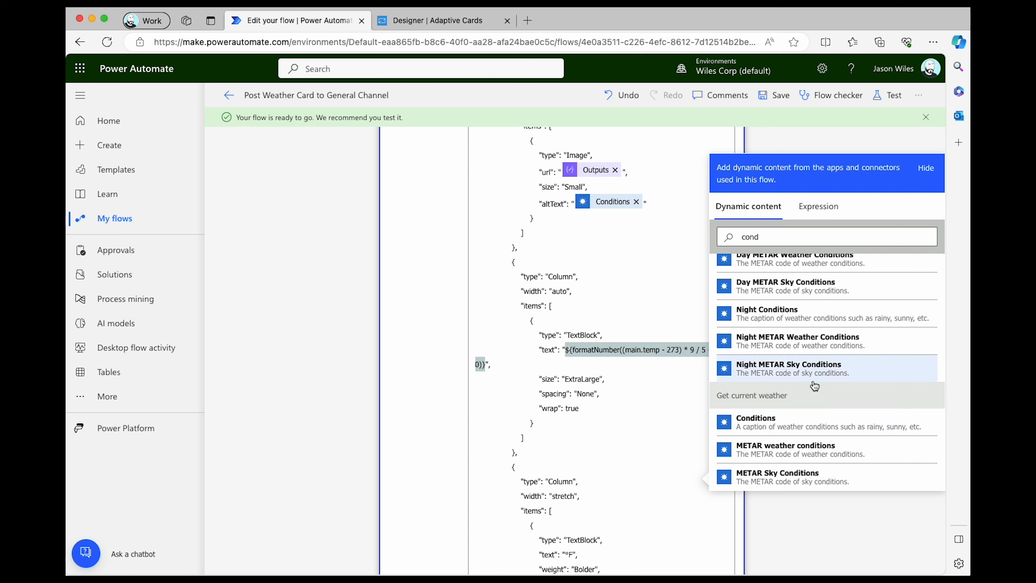
left_click(777, 236)
key("ctrl+a")
key("BackSpace")
scroll(835, 397, "down", 3)
scroll(836, 395, "down", 10)
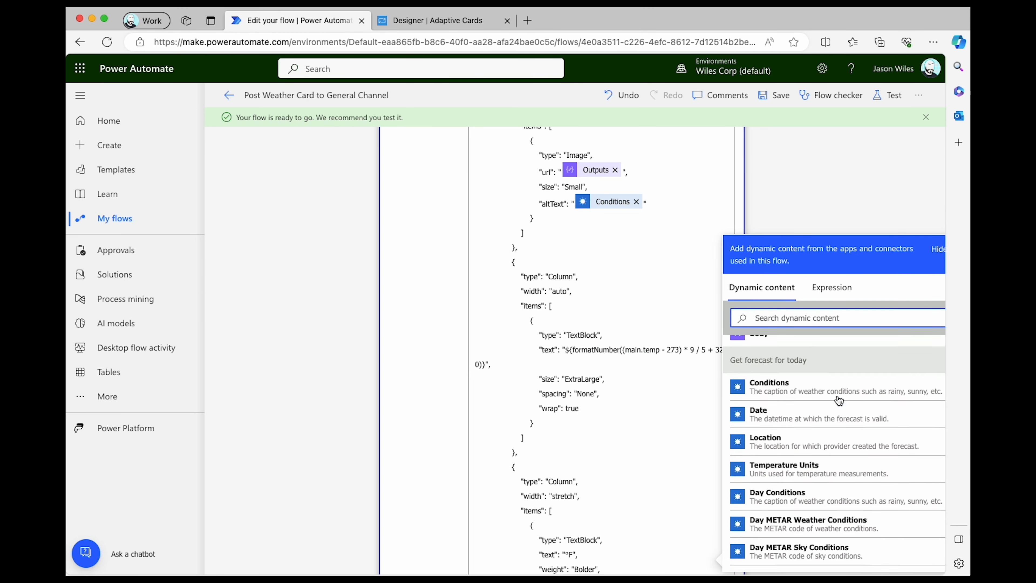
scroll(827, 465, "down", 10)
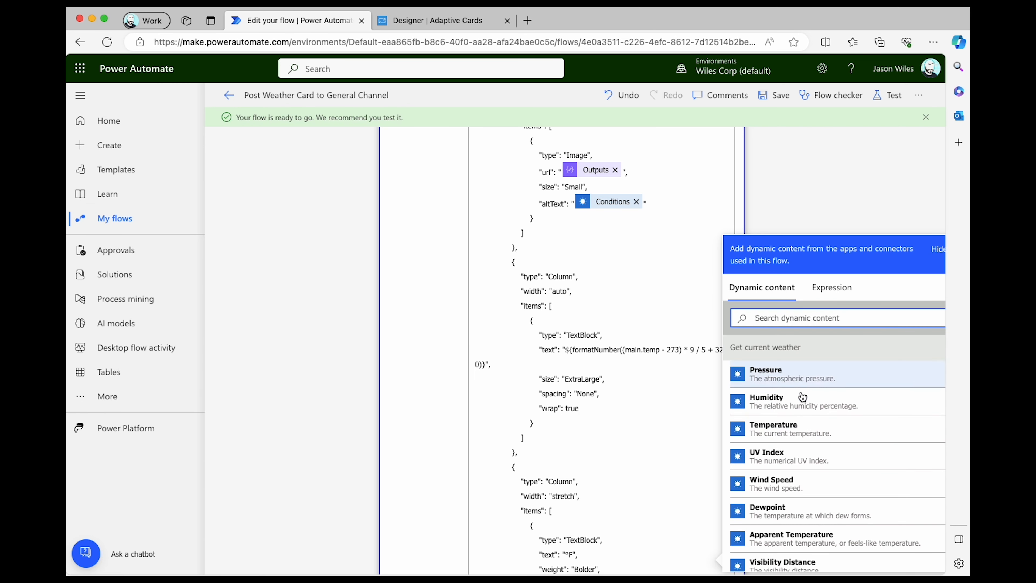
left_click(812, 433)
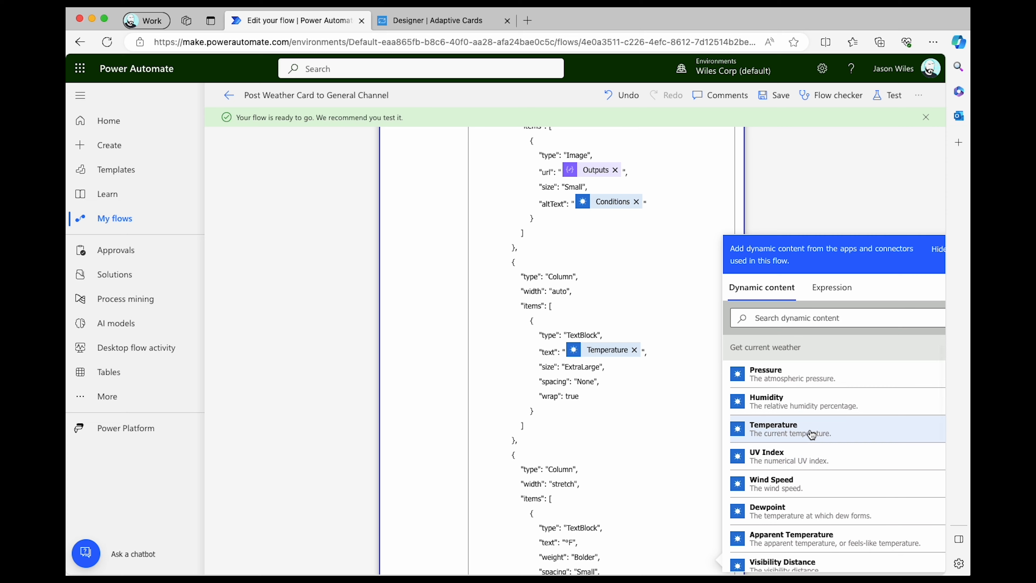
scroll(583, 494, "down", 3)
left_click(572, 426)
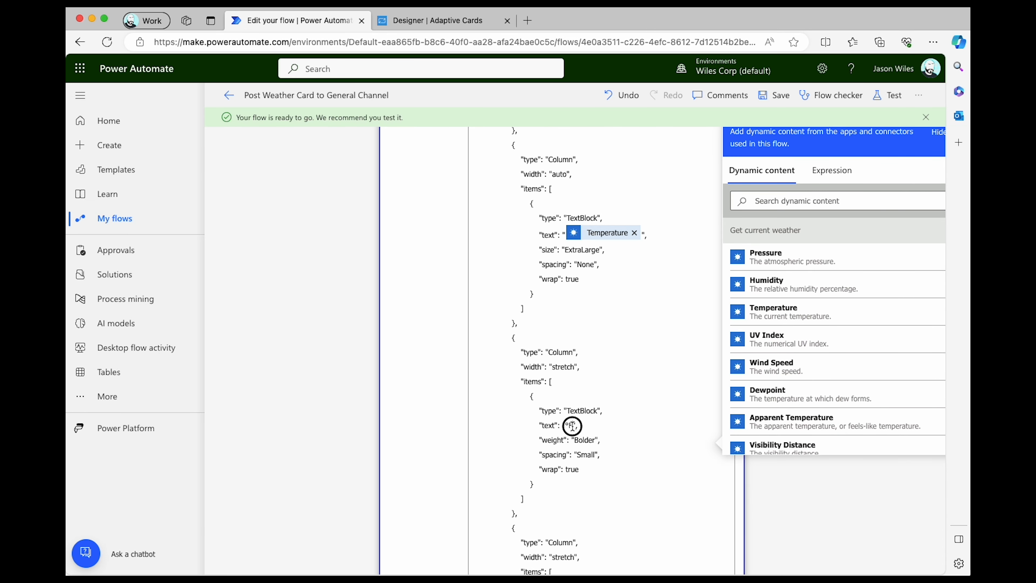
Replace the main.temp_max expression after "Hi" with Temperature High from Get forecast for today.
scroll(655, 534, "down", 5)
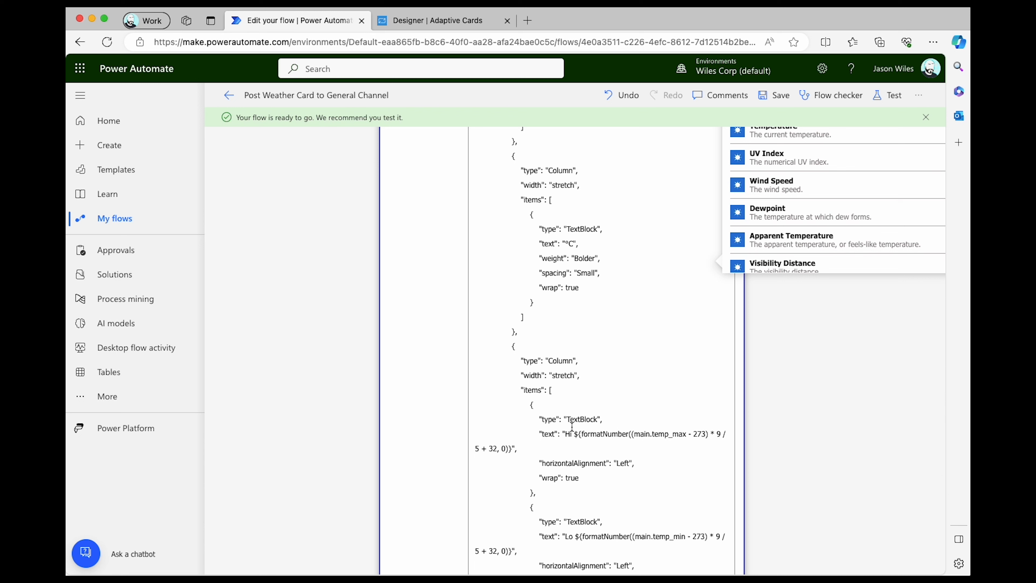
left_click_drag(574, 434, 517, 448)
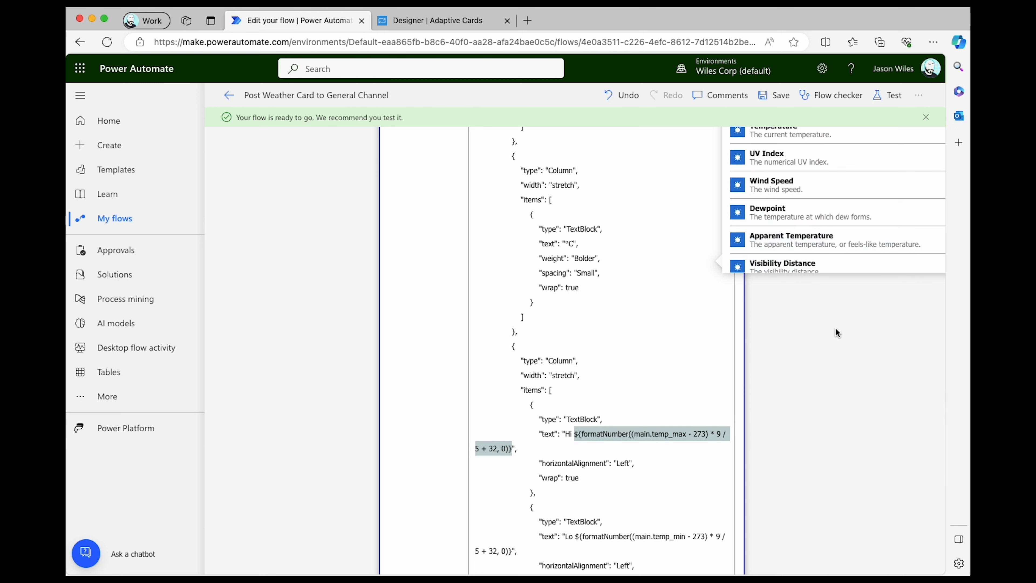
scroll(840, 237, "up", 4)
scroll(827, 275, "down", 10)
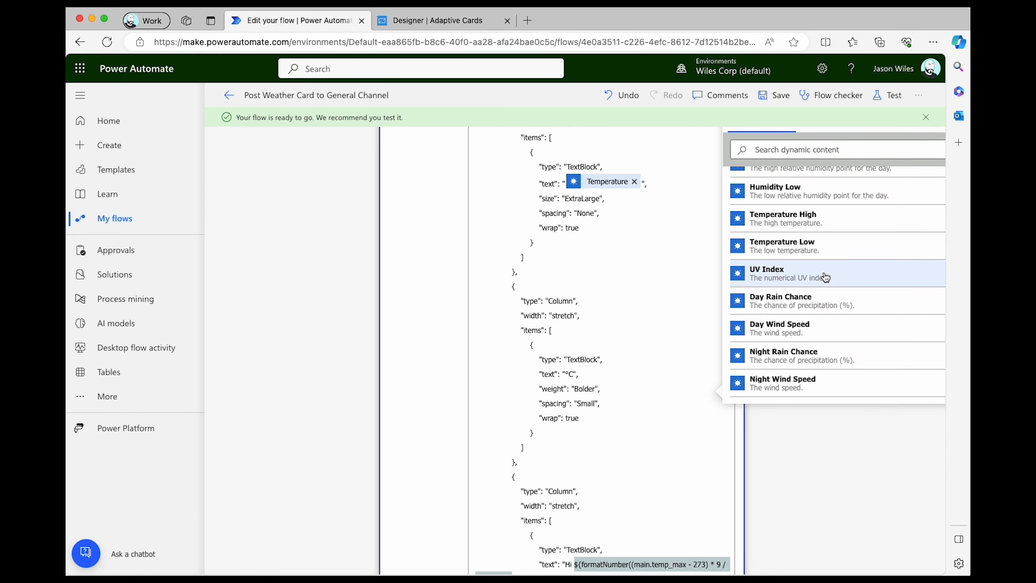
scroll(826, 277, "up", 8)
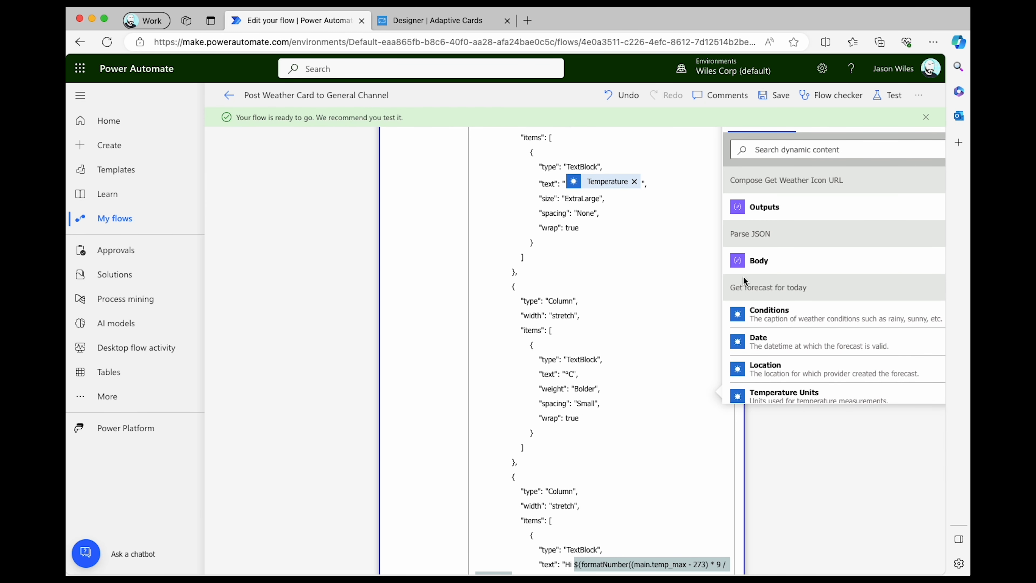
scroll(763, 324, "down", 8)
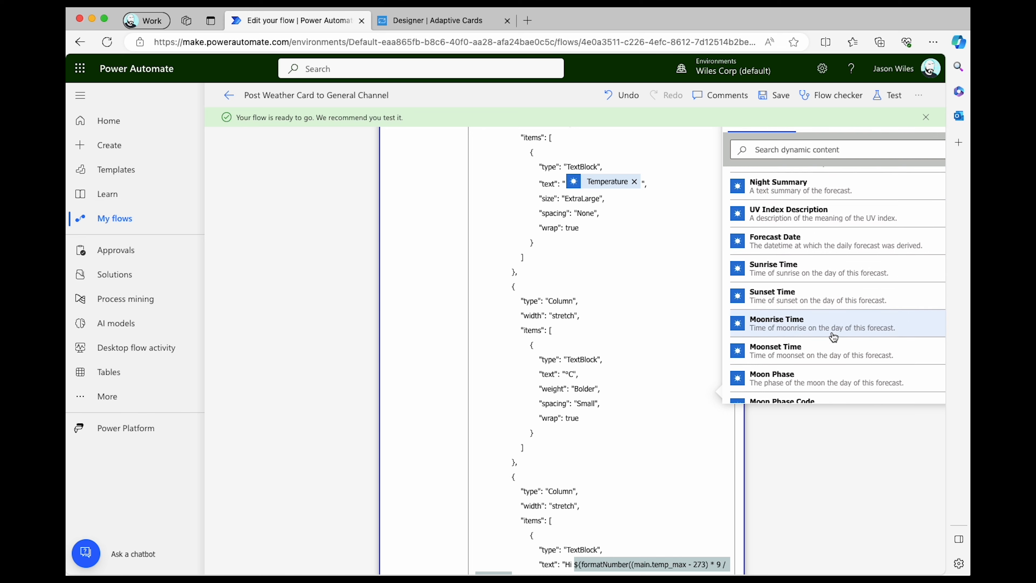
scroll(858, 342, "down", 4)
left_click(858, 343)
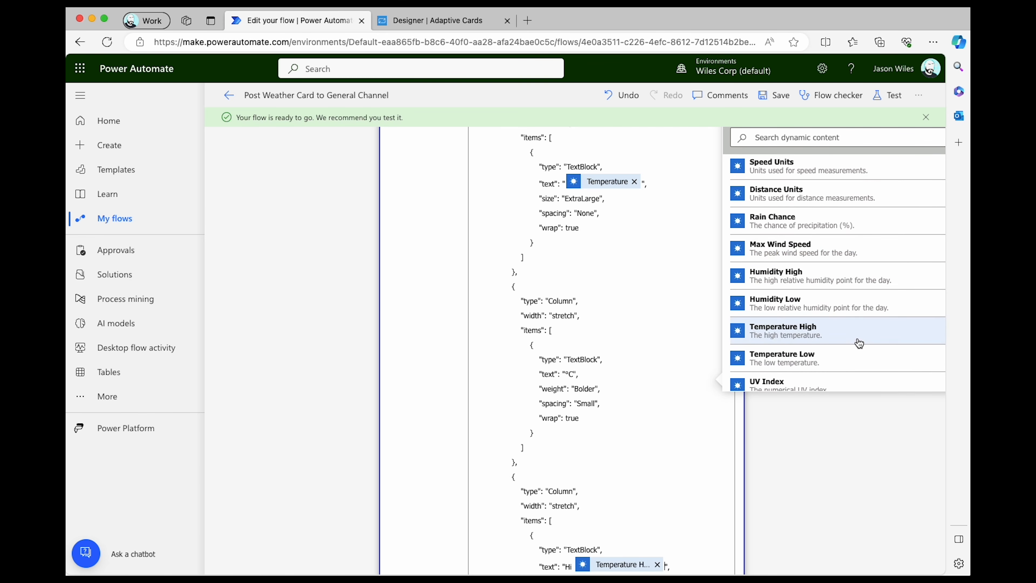
Replace the main.temp_min expression after "Lo" with Temperature Low from Get forecast for today.
scroll(520, 350, "down", 2)
scroll(520, 350, "down", 3)
scroll(586, 509, "down", 1)
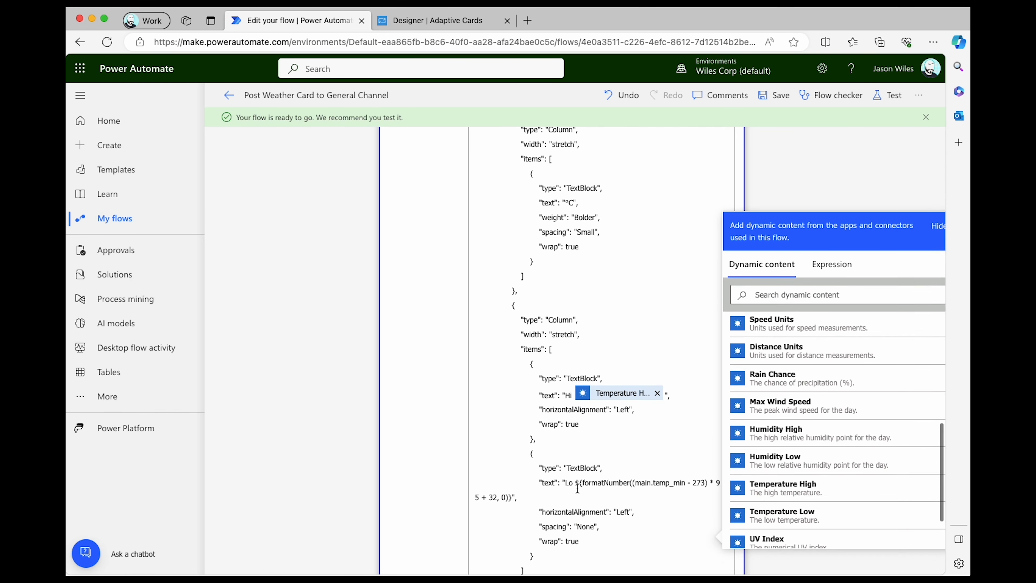
left_click_drag(576, 485, 513, 497)
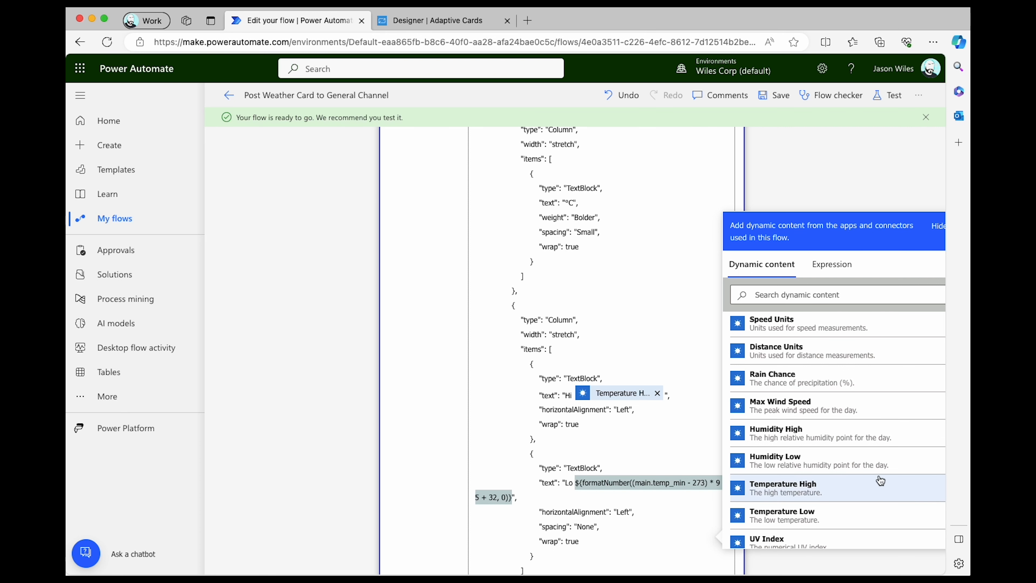
left_click(839, 508)
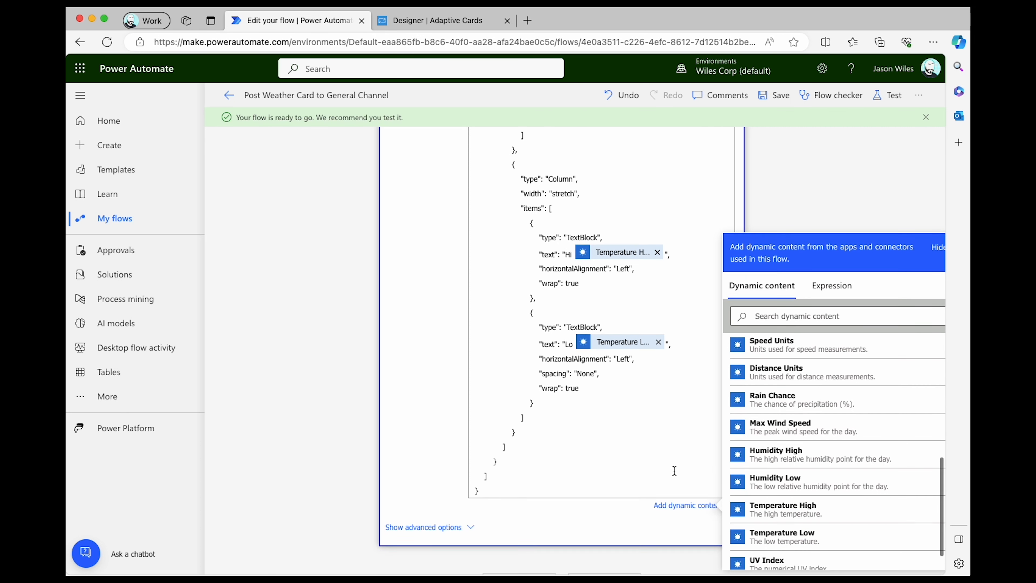
Save the Post Weather Card to General Channel flow and run a manual test of it.
left_click(777, 99)
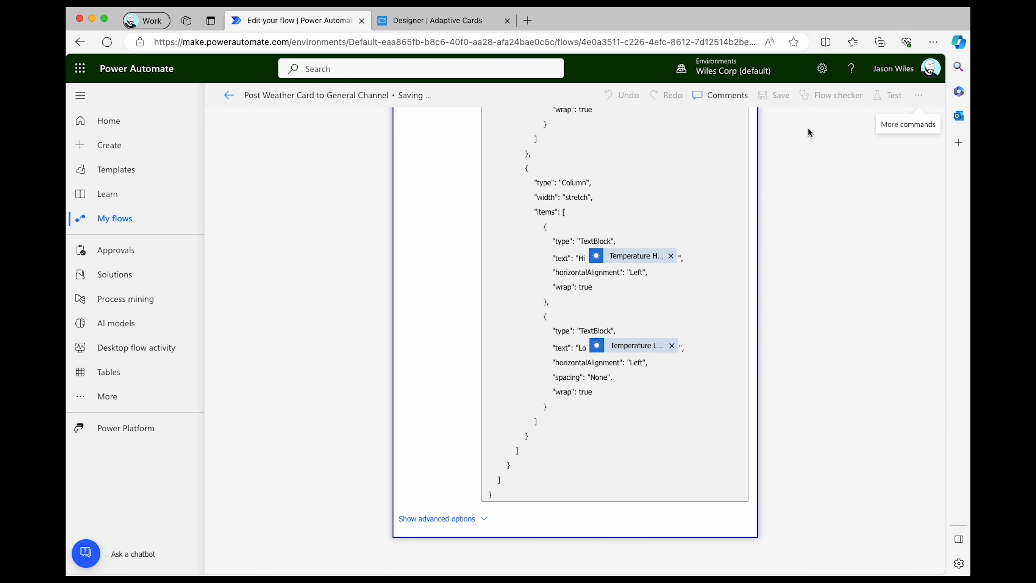
left_click(887, 95)
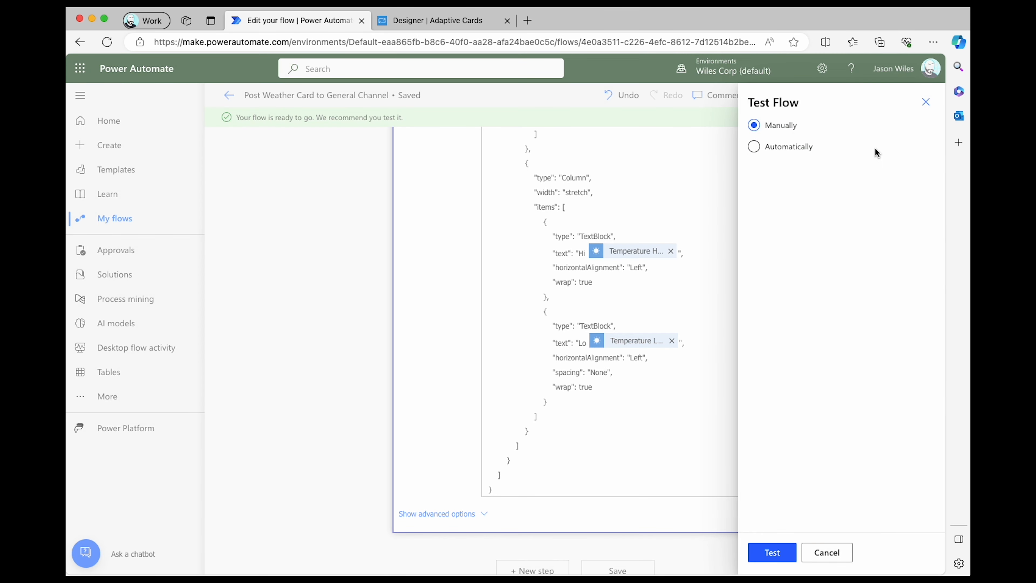
left_click(785, 553)
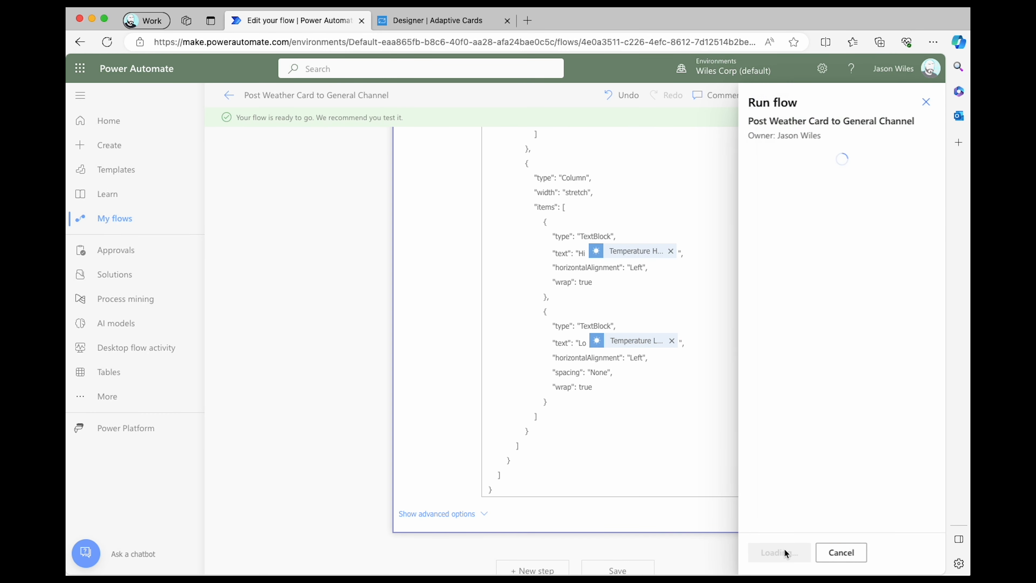
left_click(785, 553)
left_click(785, 553)
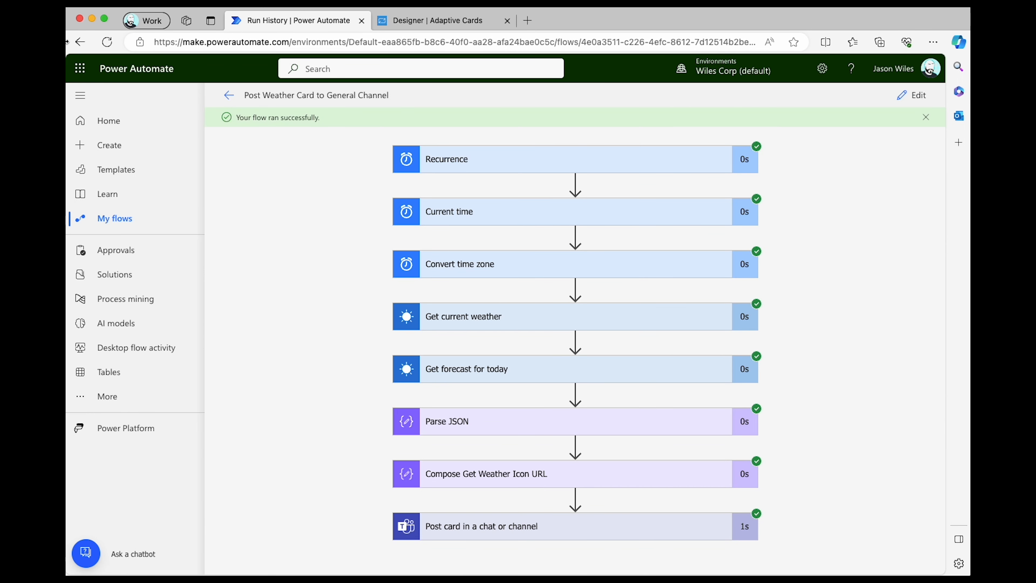
Switch to Microsoft Teams and open the teams view with the General channel to check the posted card.
left_click(81, 69)
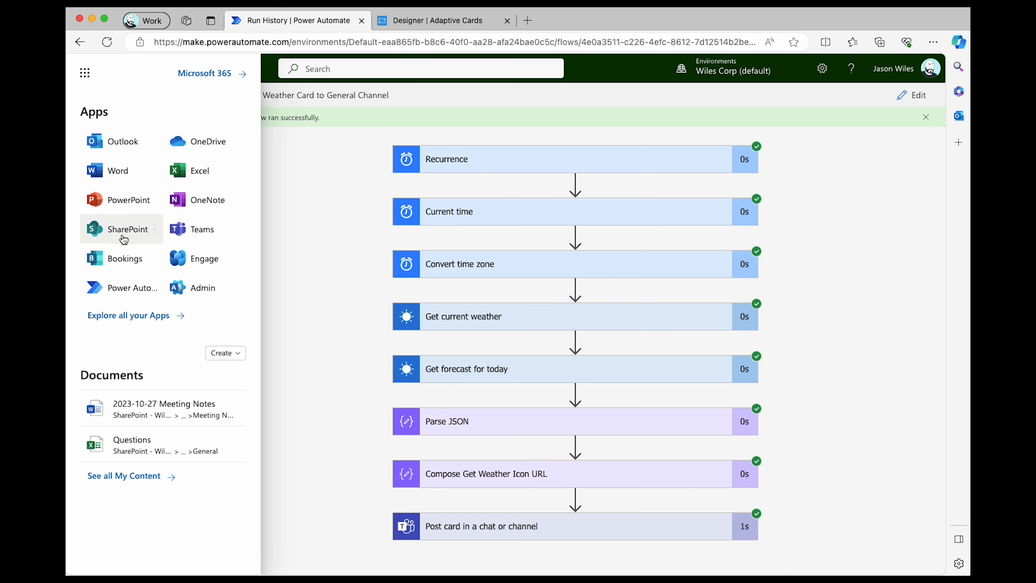
left_click(198, 229)
left_click(86, 200)
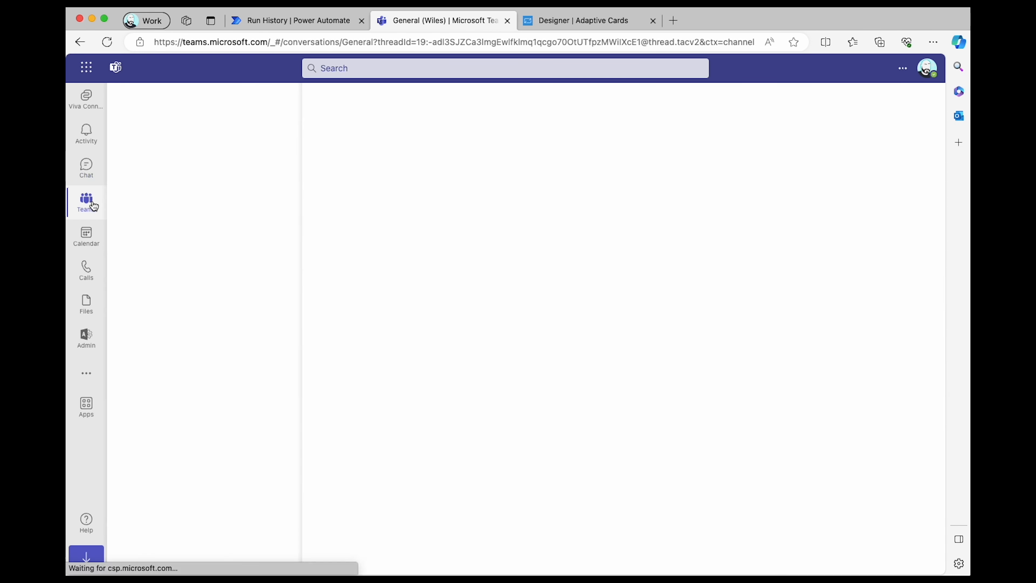